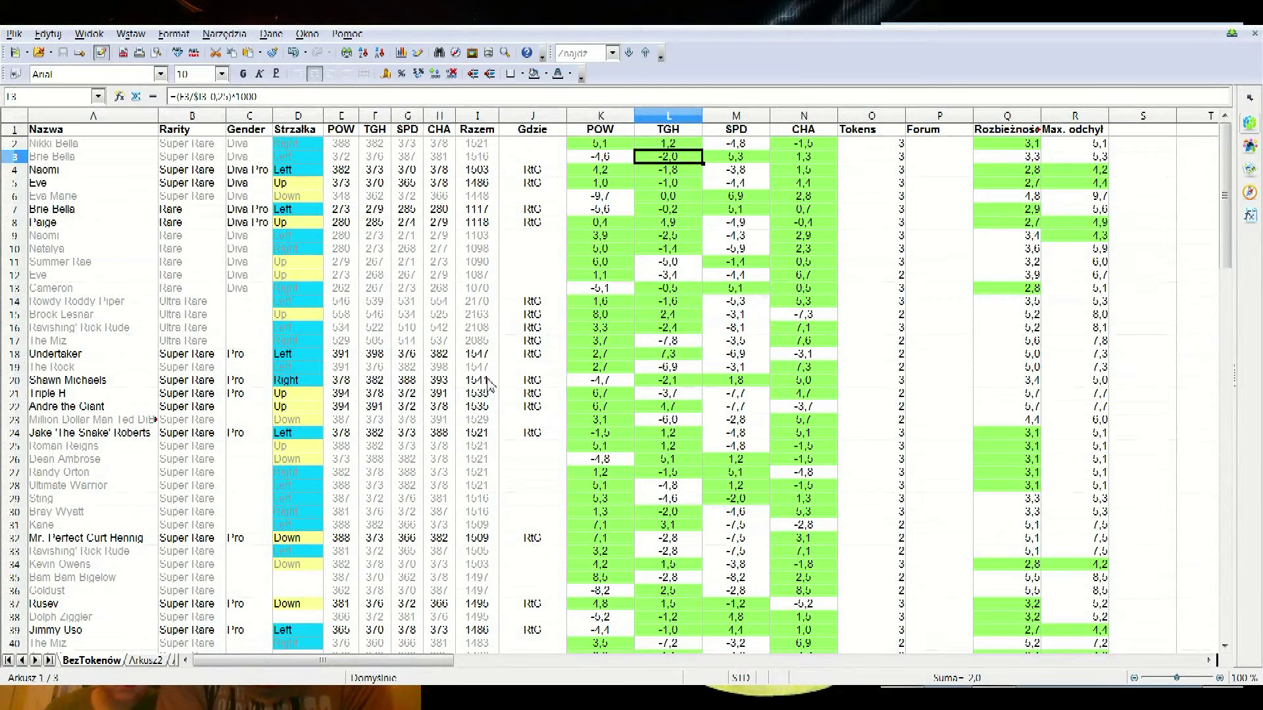
# - Examine the TGH and POW deviation cells for the first two cards in the list
pyautogui.press('Up')
pyautogui.press('Down')
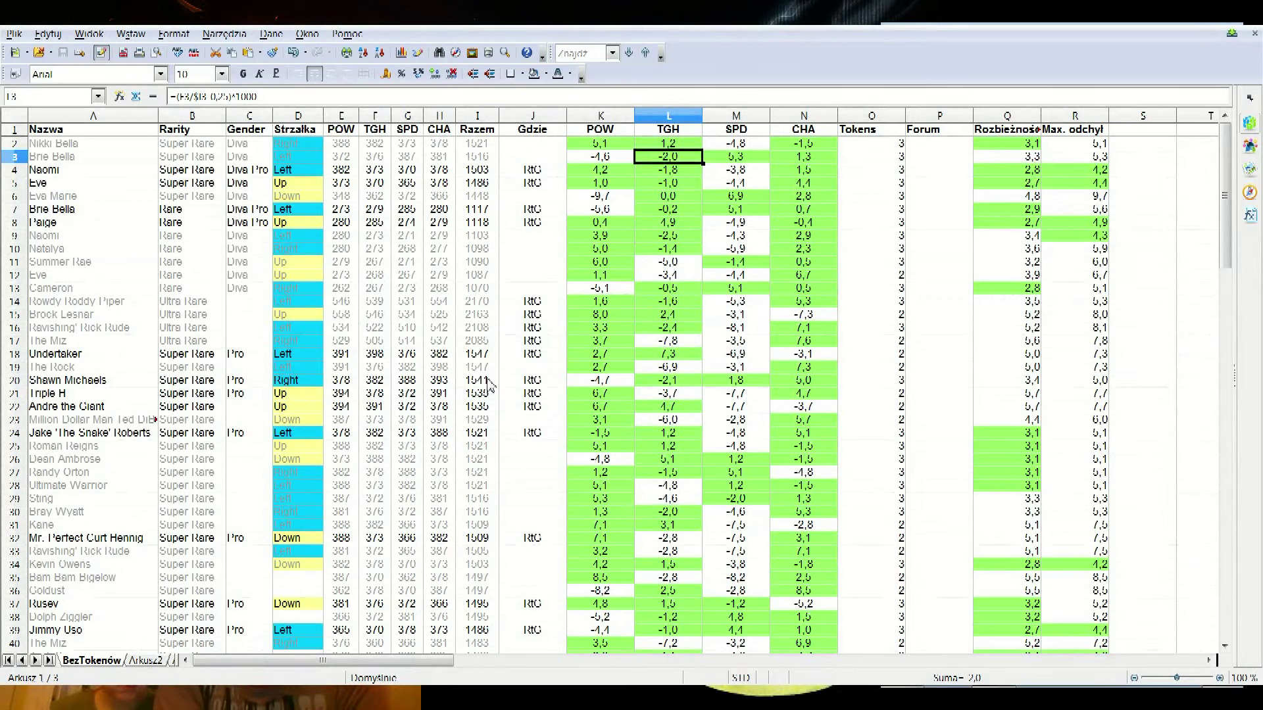
pyautogui.press('Right')
pyautogui.press('Left')
pyautogui.press('Left')
pyautogui.press('Up')
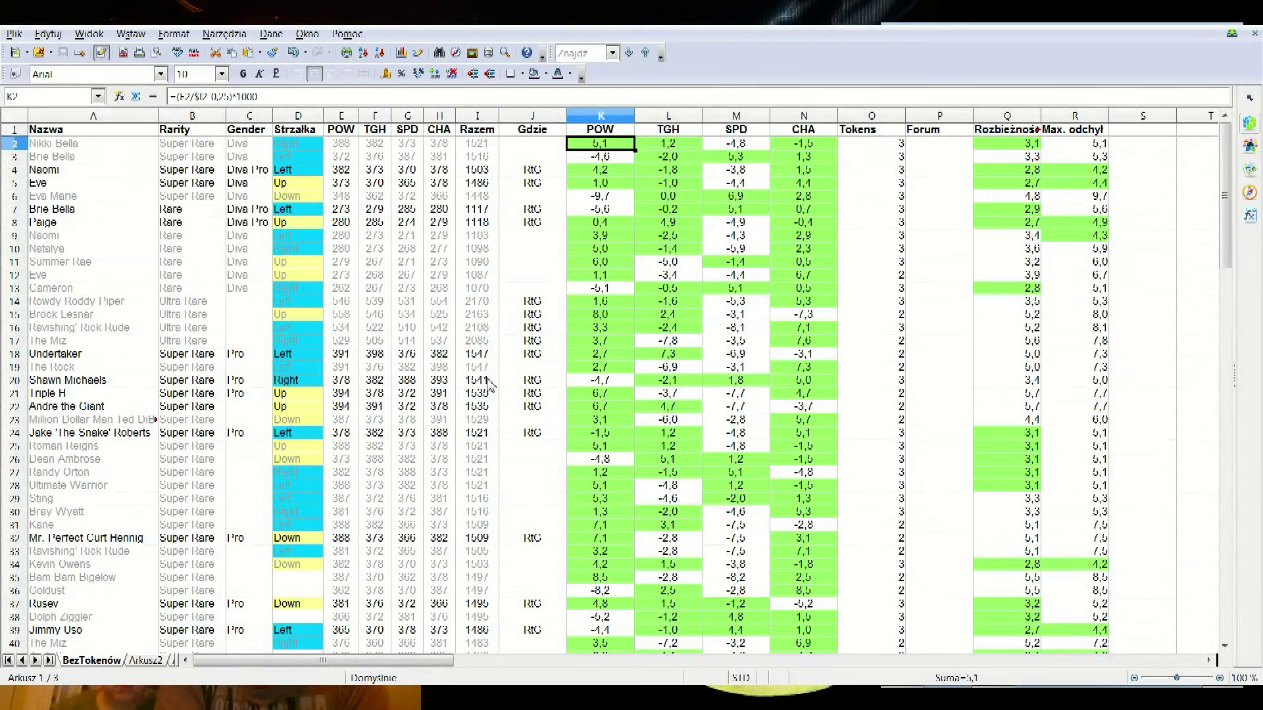
# - Examine Brock Lesnar's deviations in row 15 across POW, TGH, SPD and CHA
pyautogui.press('Down')
pyautogui.press('Down')
pyautogui.press('Down')
pyautogui.press('Down')
pyautogui.press('Down')
pyautogui.press('Down')
pyautogui.press('Down')
pyautogui.press('Down')
pyautogui.press('Down')
pyautogui.press('Down')
pyautogui.press('Down')
pyautogui.press('Down')
pyautogui.press('Down')
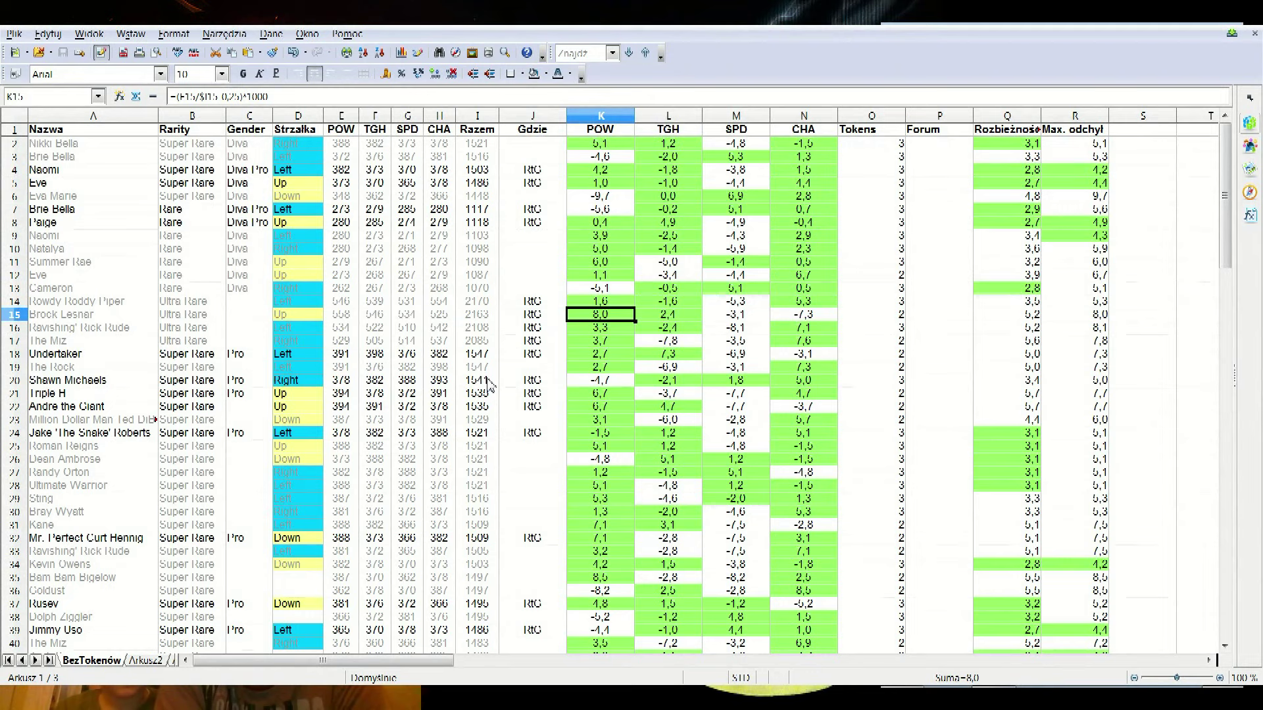
pyautogui.press('Right')
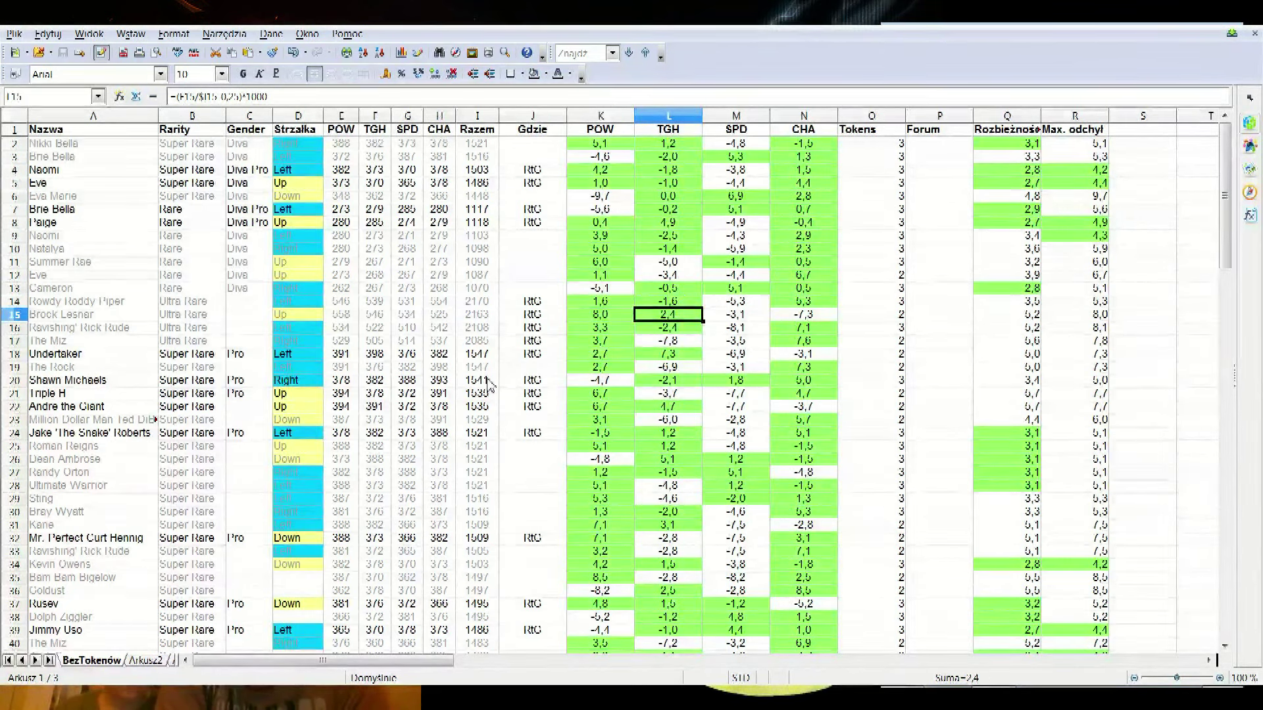
pyautogui.press('Right')
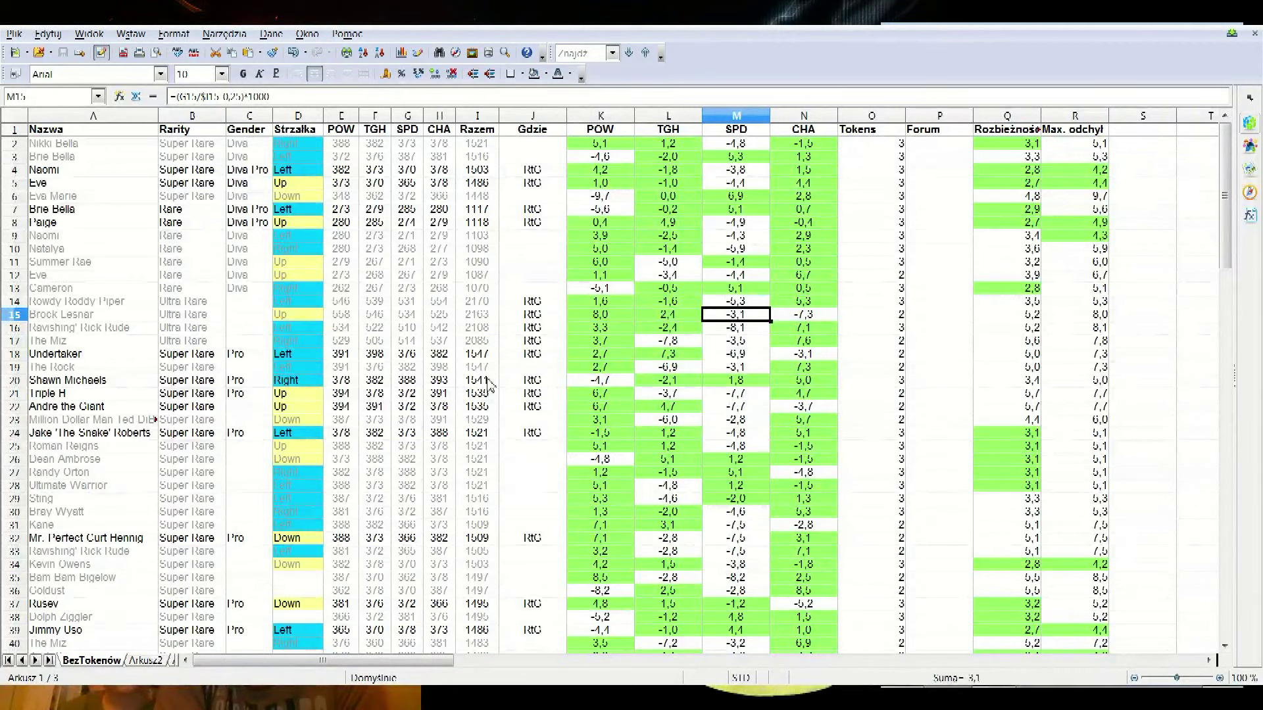
pyautogui.press('Right')
pyautogui.press('Left')
pyautogui.press('Right')
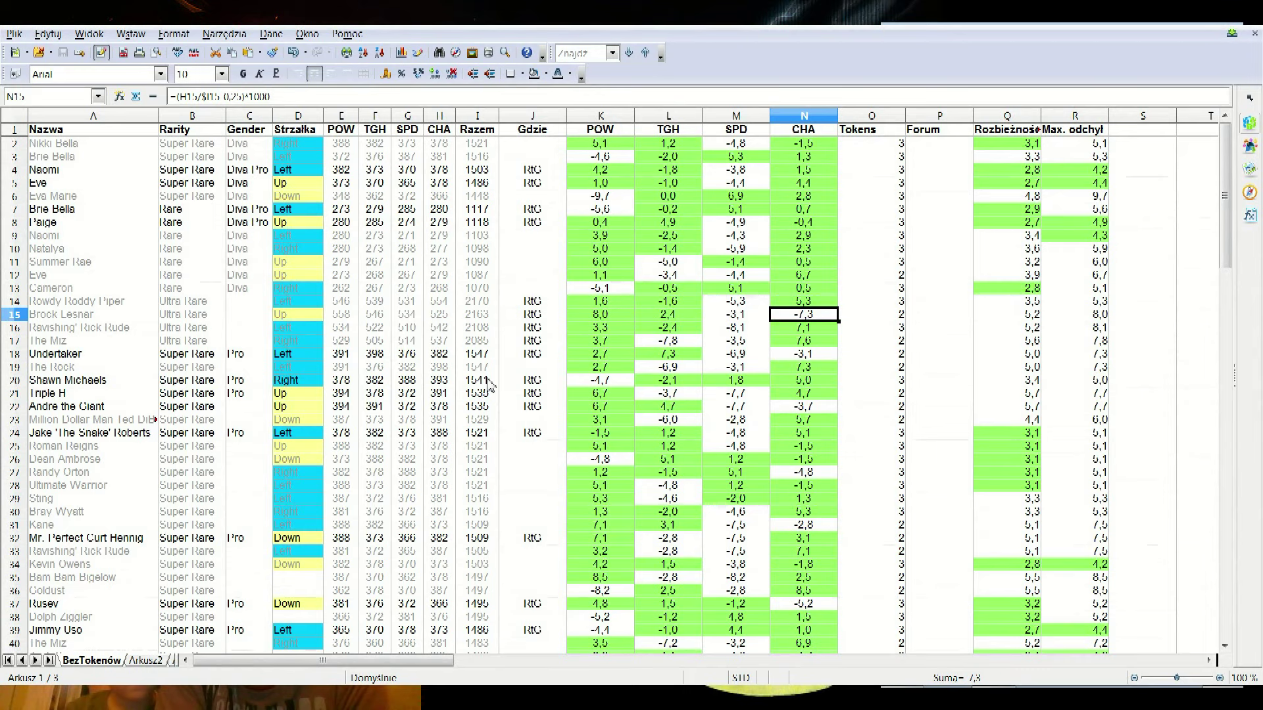
# - Compare Brock Lesnar's POW deviation with his TGH and SPD deviations in row 15
pyautogui.press('Left')
pyautogui.press('Left')
pyautogui.press('Left')
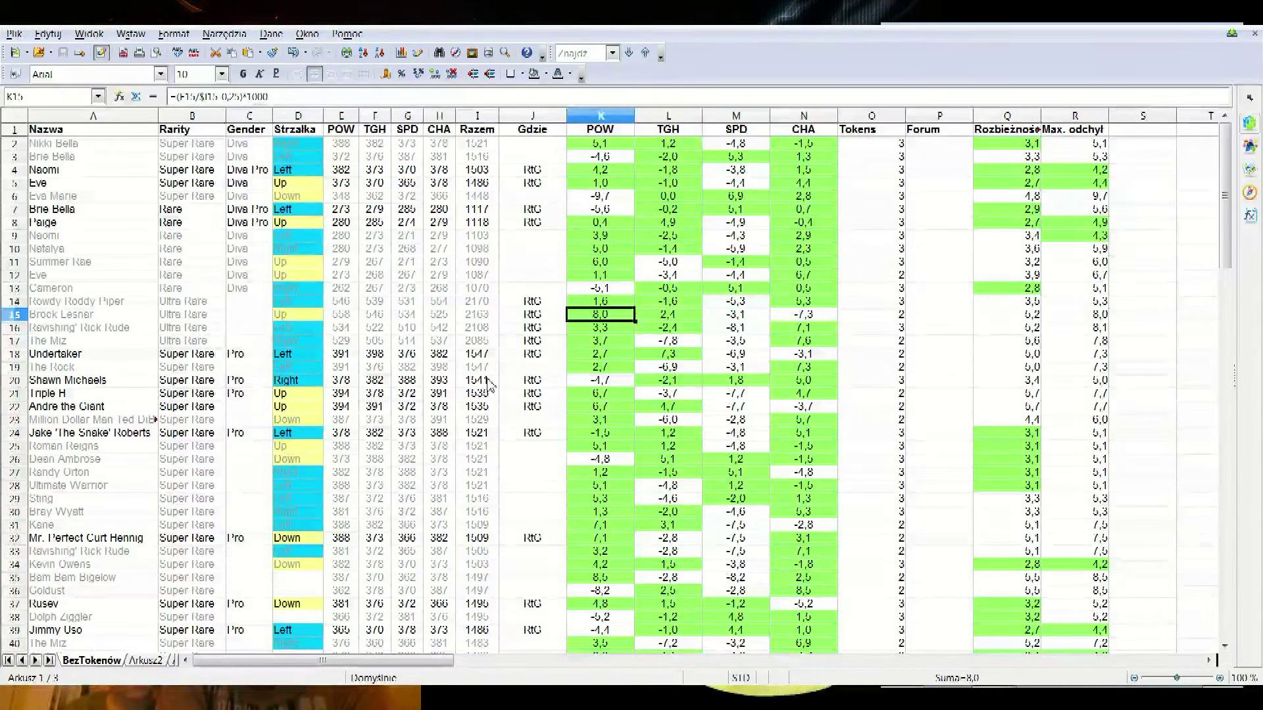
pyautogui.press('Right')
pyautogui.press('Left')
pyautogui.press('Right')
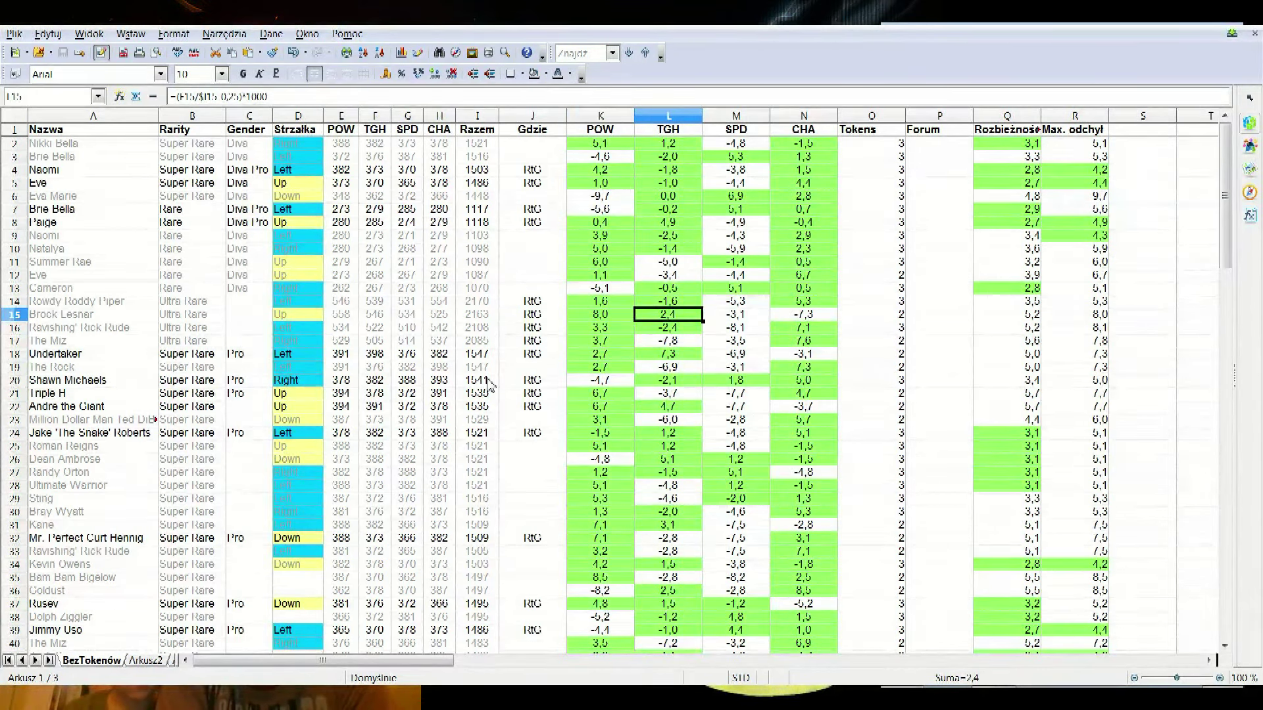
pyautogui.press('Left')
pyautogui.press('Right')
pyautogui.press('Right')
pyautogui.press('Left')
pyautogui.press('Right')
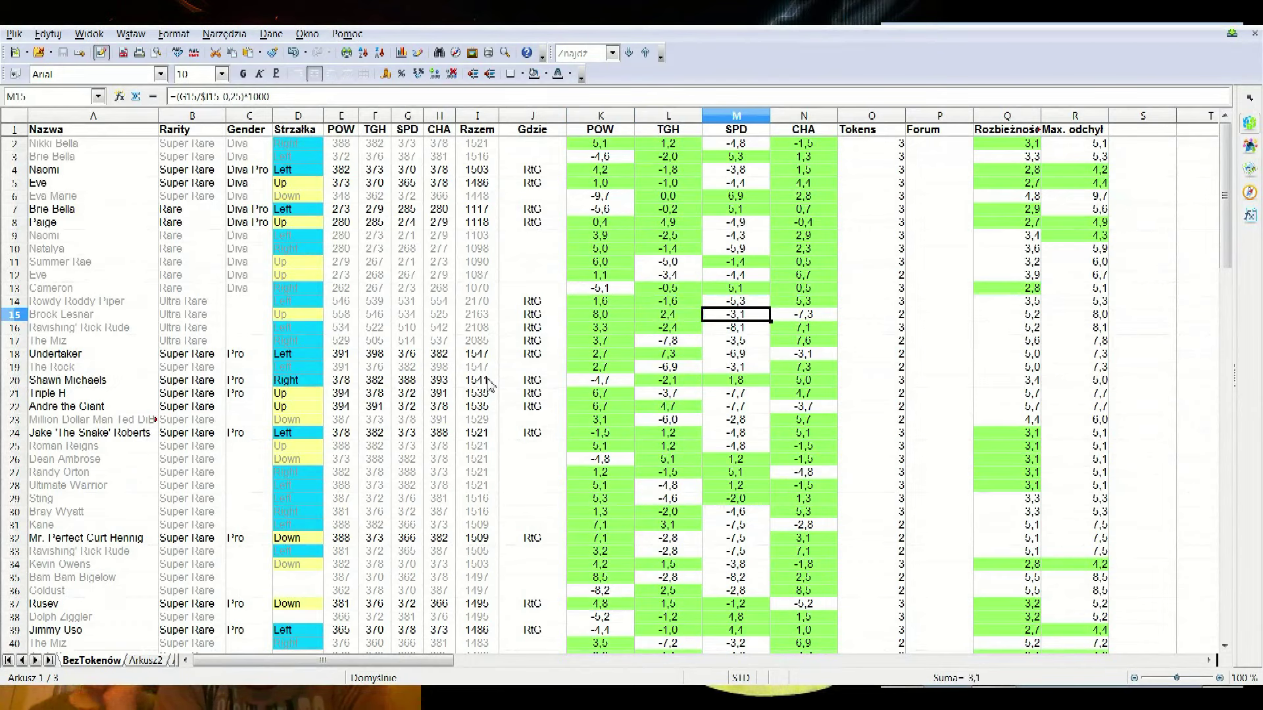
# - Examine Shawn Michaels' four stat deviations in row 20 and the Rozbieżność formula that averages them
pyautogui.press('Left')
pyautogui.press('Down')
pyautogui.press('Down')
pyautogui.press('Down')
pyautogui.press('Down')
pyautogui.press('Down')
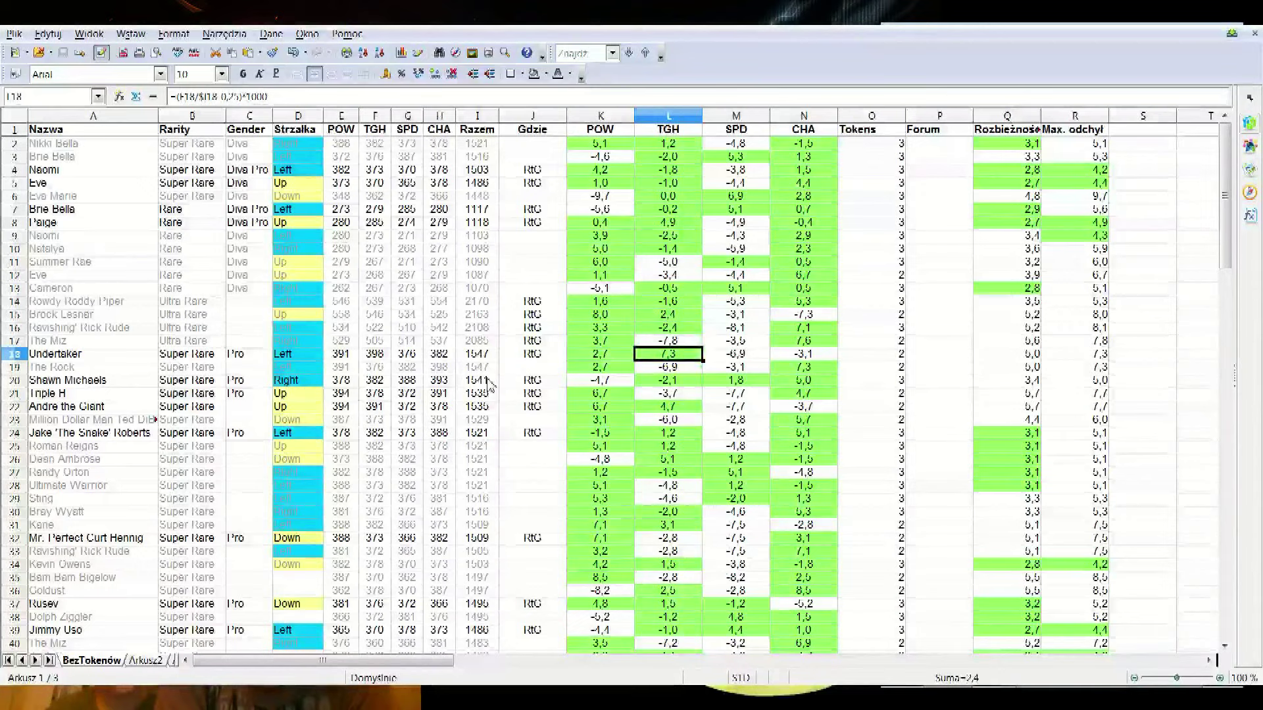
pyautogui.press('Right')
pyautogui.press('Right')
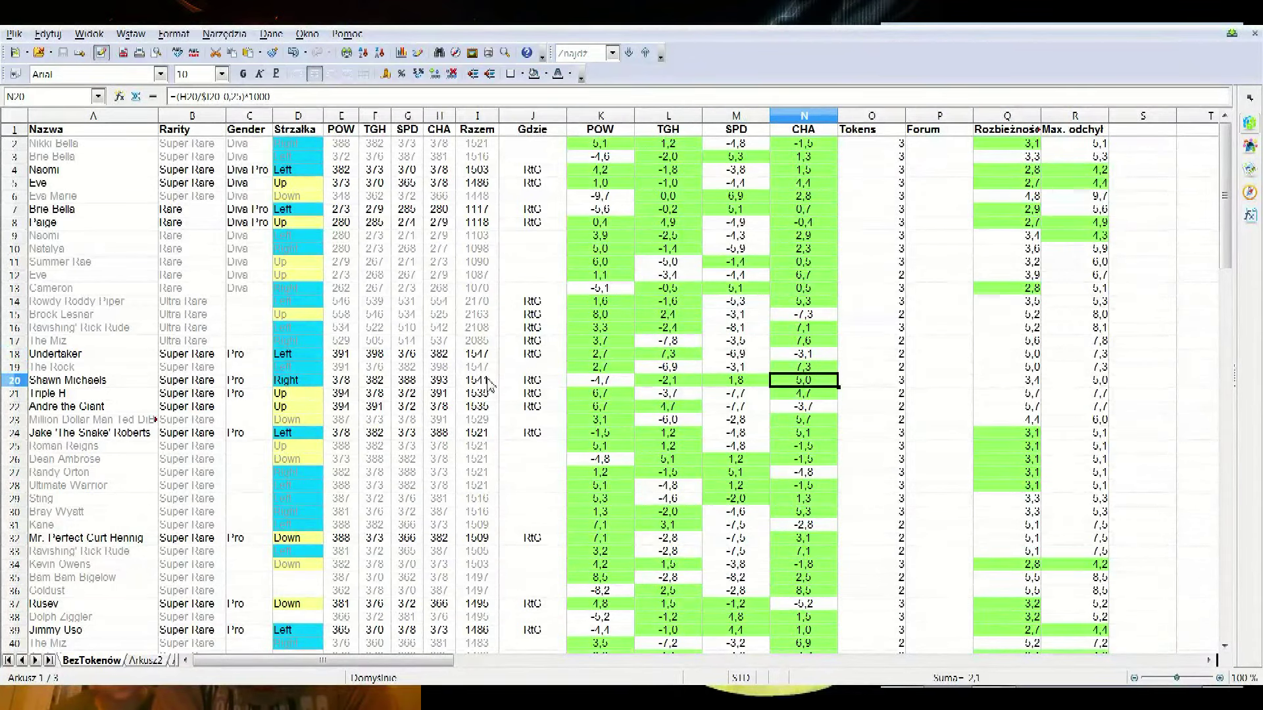
pyautogui.press('Left')
pyautogui.press('Left')
pyautogui.press('Left')
pyautogui.press('Right')
pyautogui.press('Right')
pyautogui.press('Right')
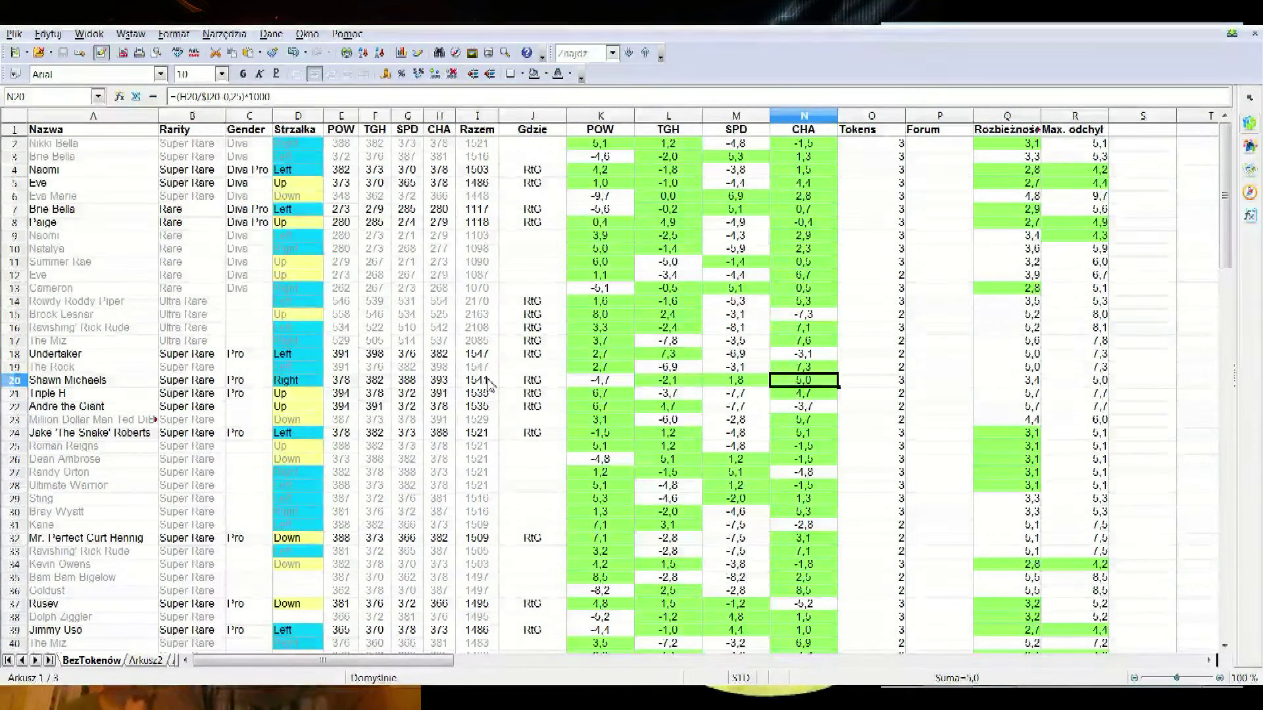
pyautogui.press('Left')
pyautogui.press('Left')
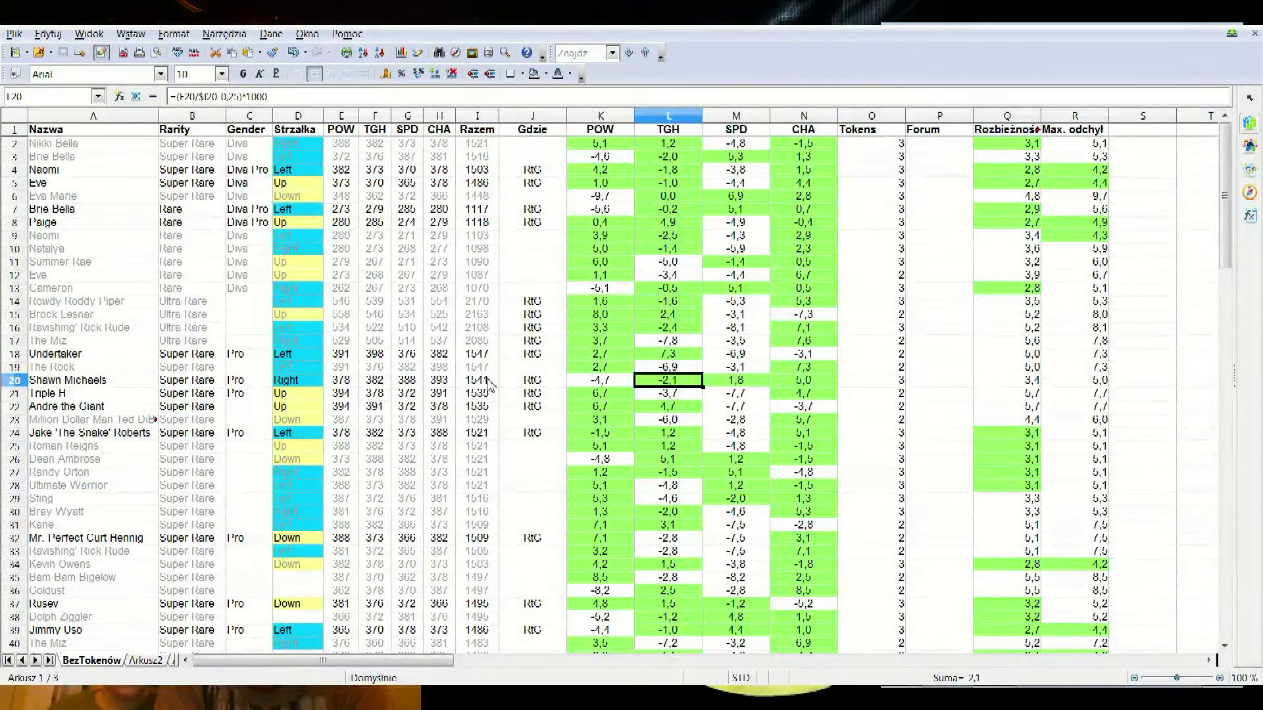
pyautogui.press('Right')
pyautogui.press('Right')
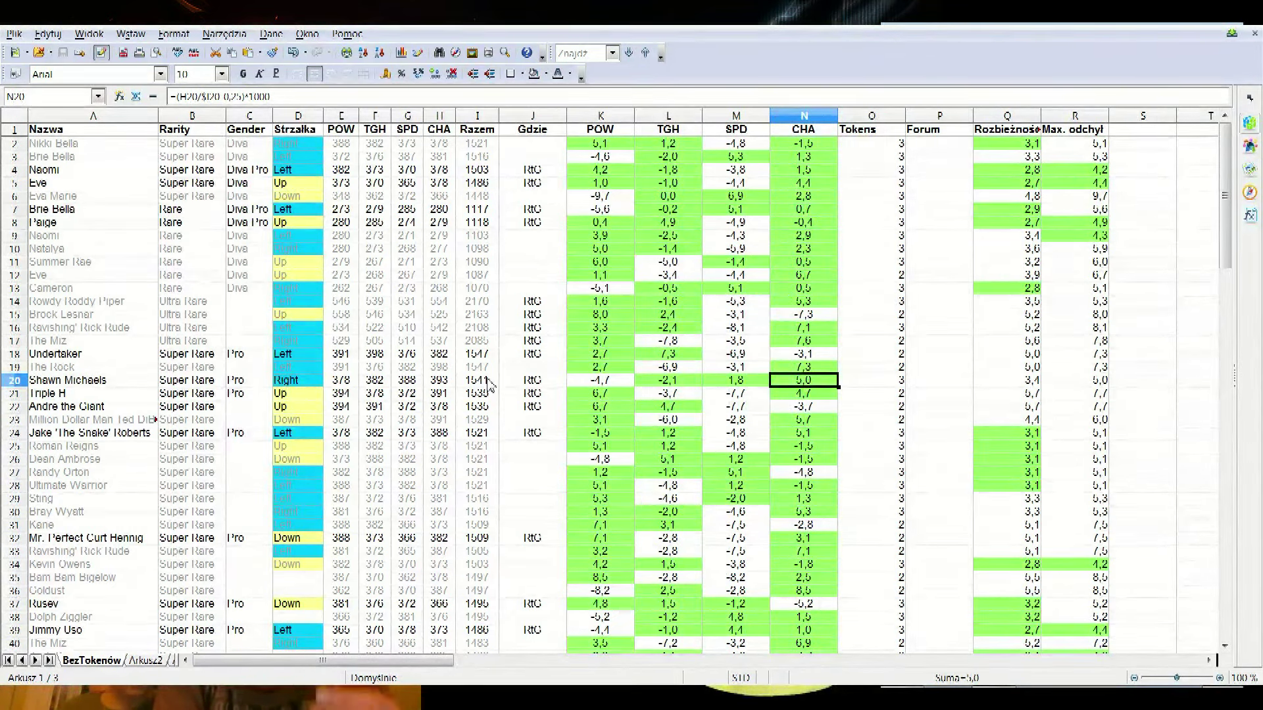
pyautogui.press('Right')
pyautogui.press('Right')
pyautogui.press('Right')
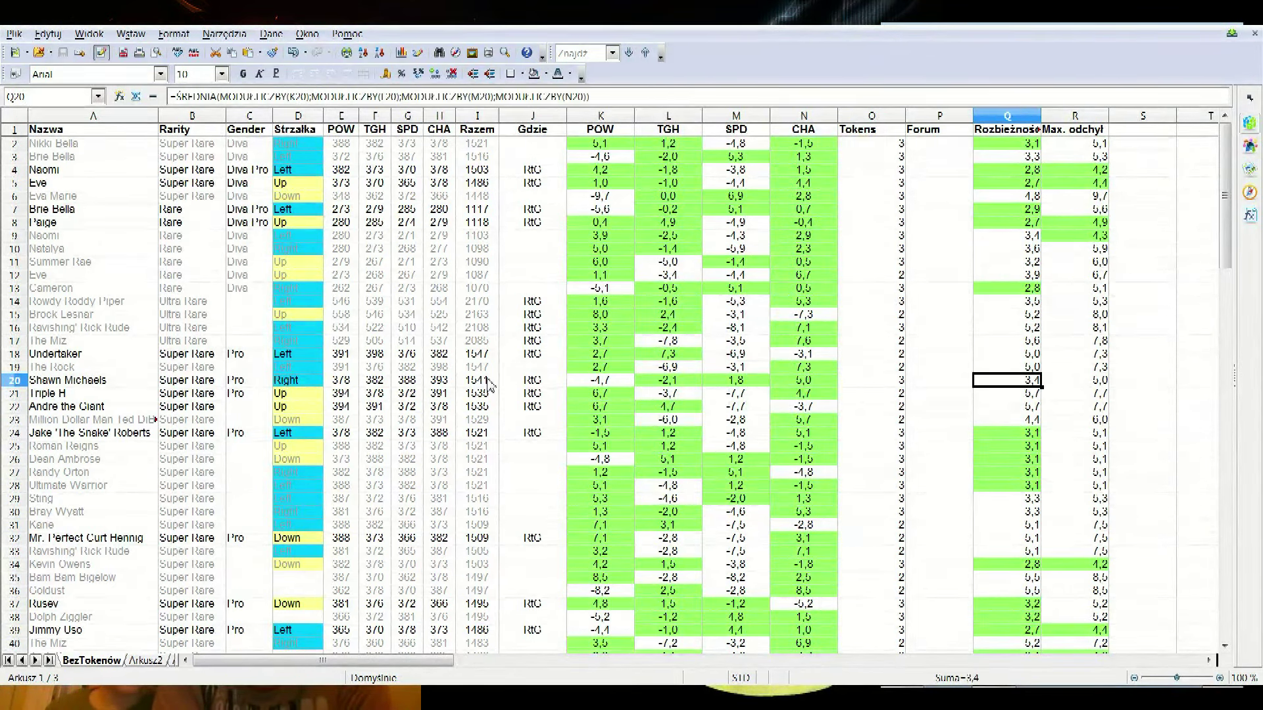
# - Examine Nikki Bella's Rozbieżność formula in row 2 alongside her TGH, SPD and CHA deviations
pyautogui.hotkey('ctrl', 'Up')
pyautogui.press('Down')
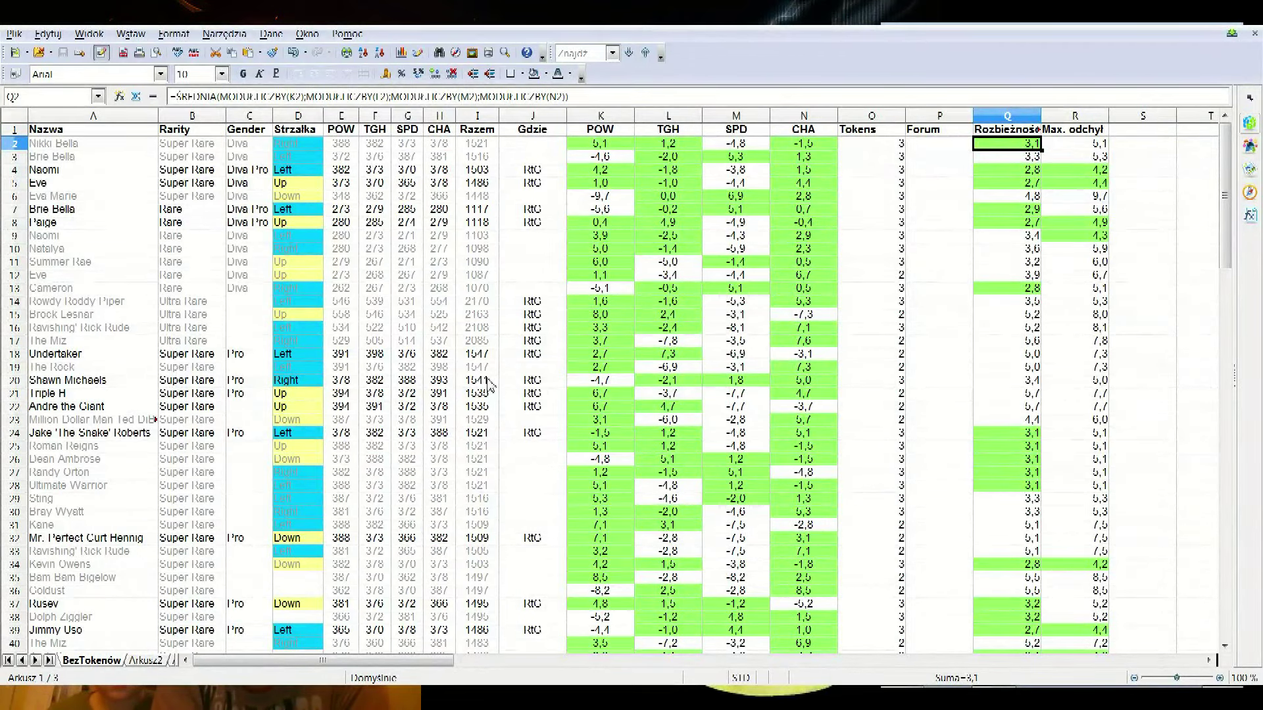
pyautogui.press('Left')
pyautogui.press('Left')
pyautogui.press('Left')
pyautogui.press('Left')
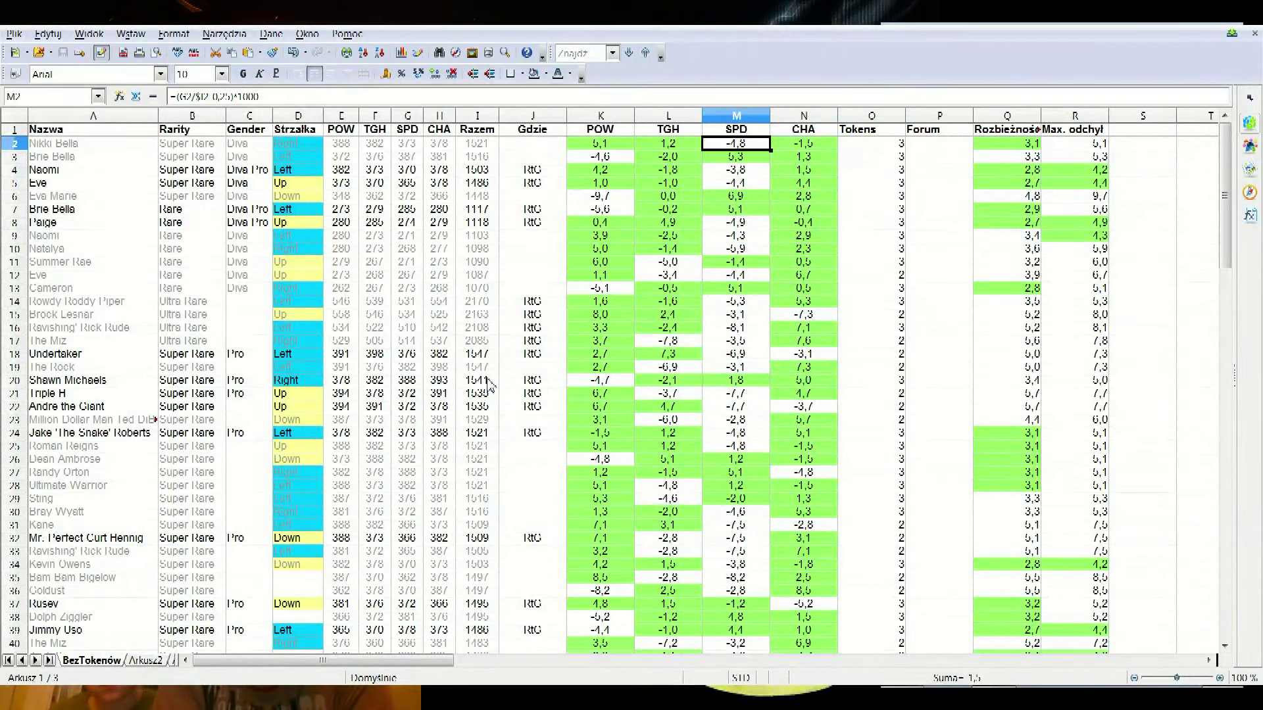
pyautogui.press('Left')
pyautogui.press('Left')
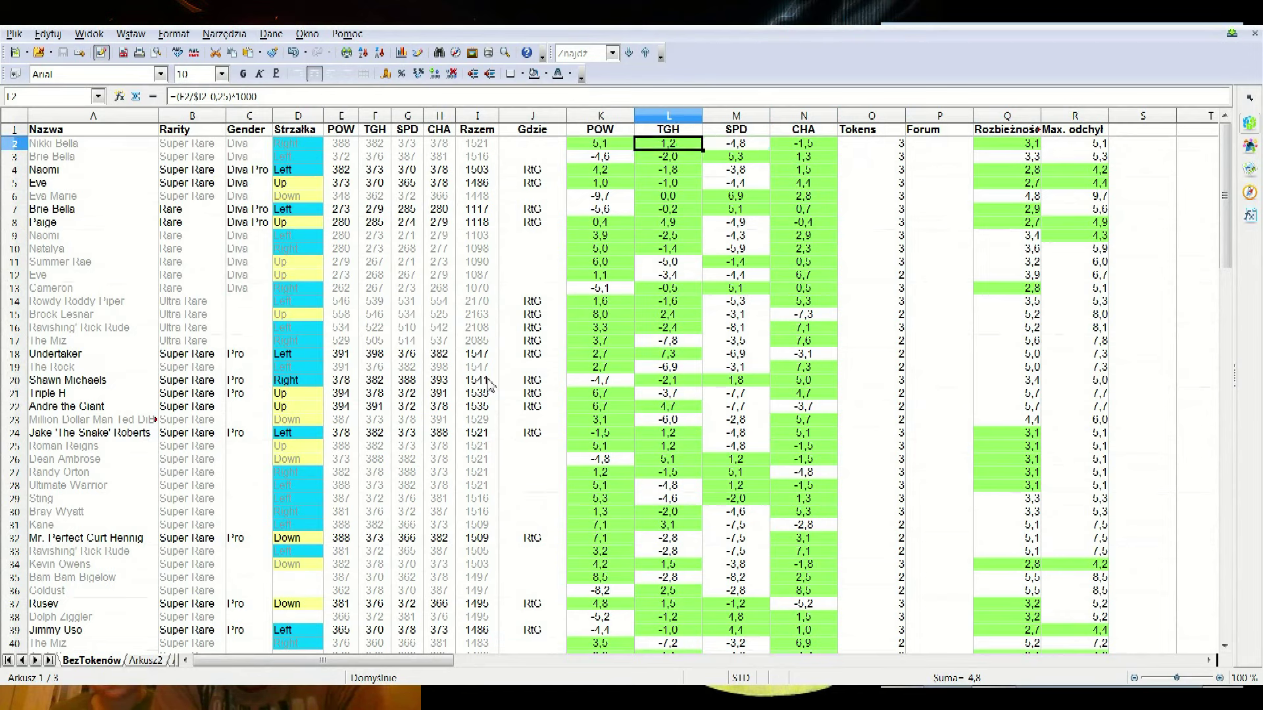
pyautogui.press('Right')
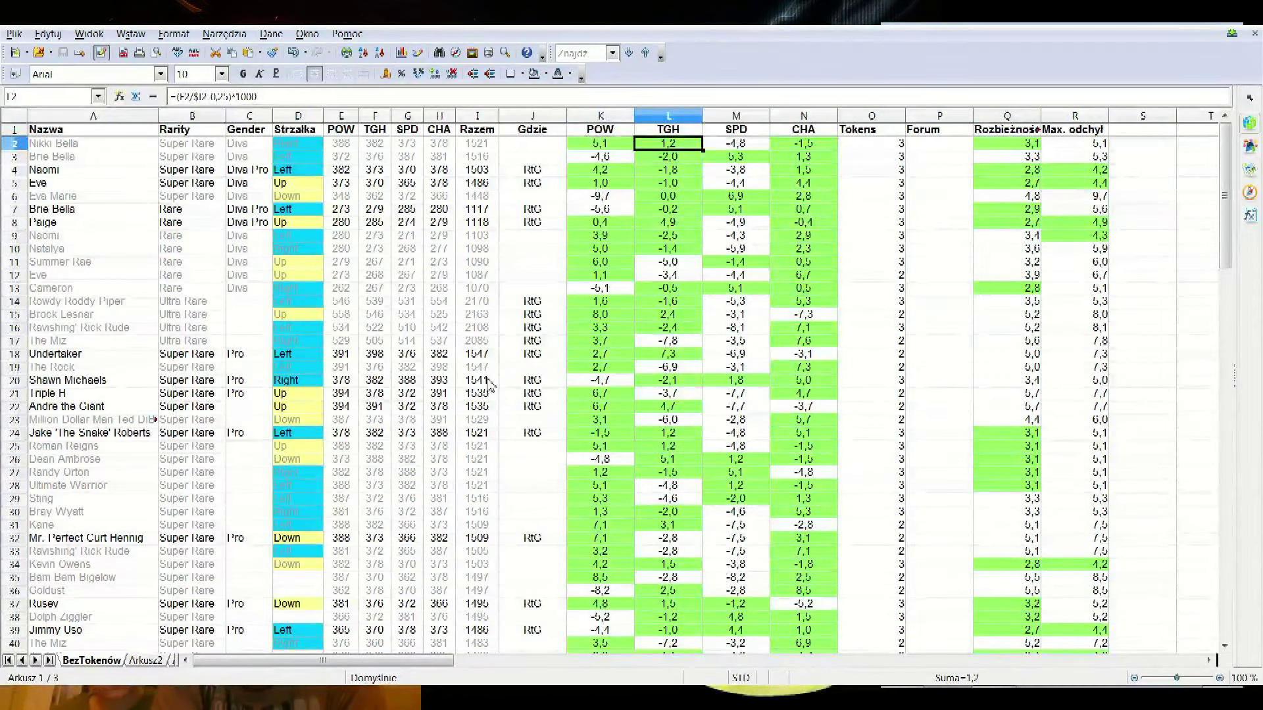
pyautogui.press('Right')
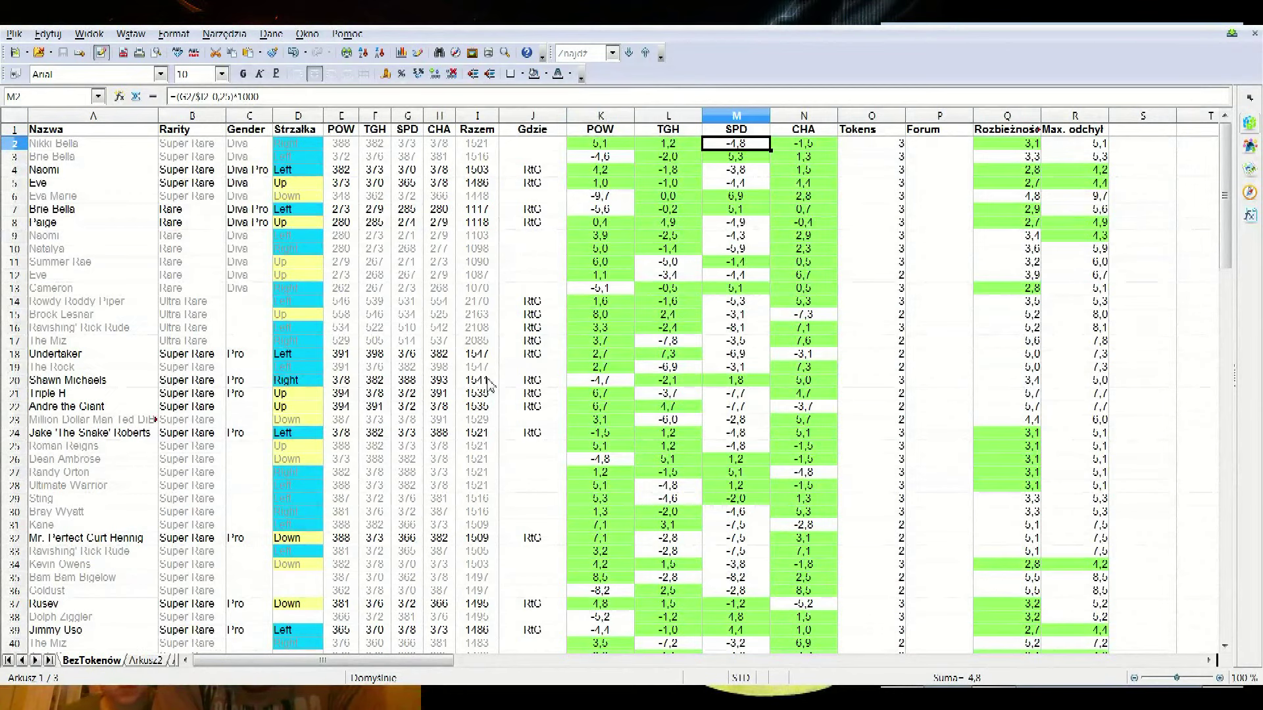
pyautogui.press('Right')
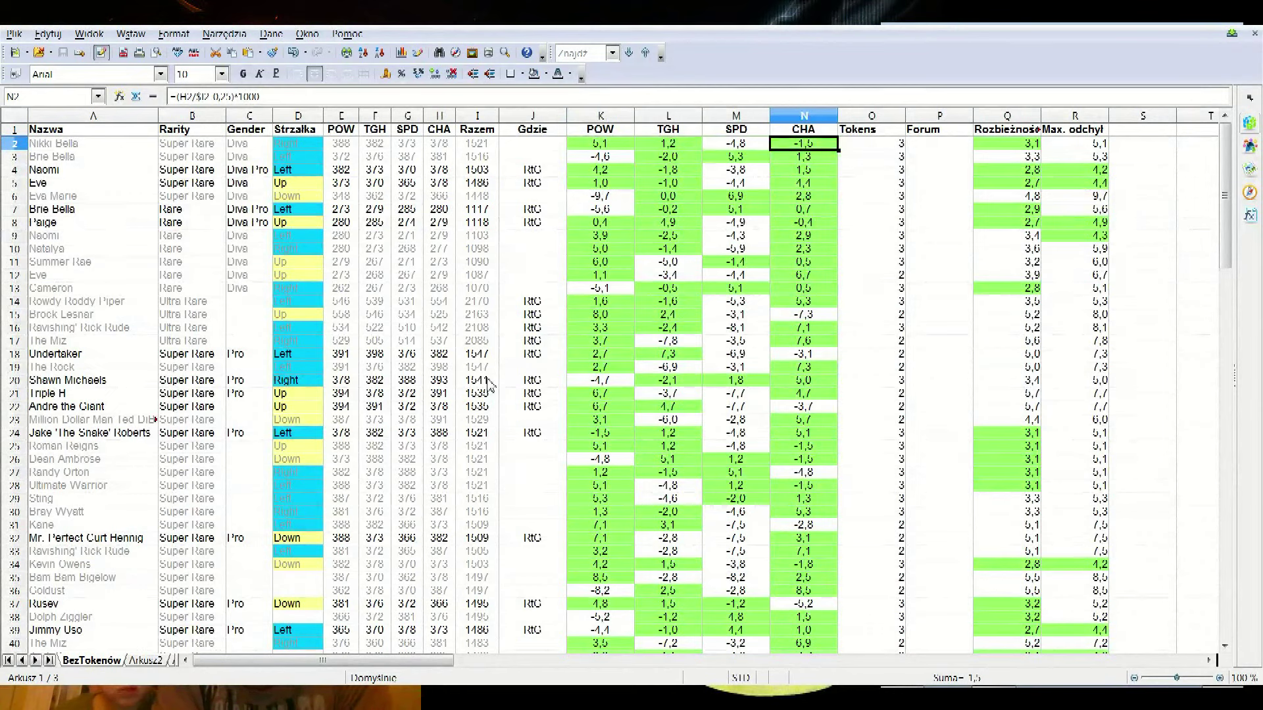
pyautogui.press('Right')
pyautogui.press('Right')
pyautogui.press('Right')
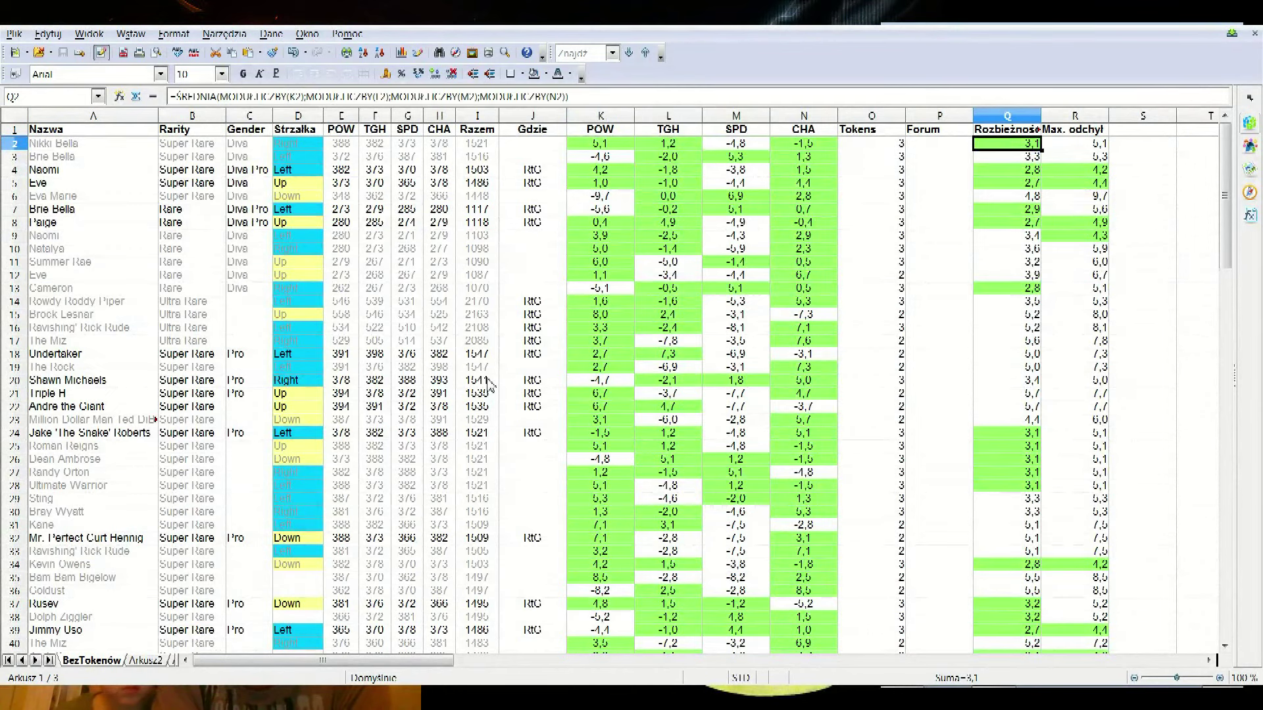
# - Review the Rozbieżność values from row 2 down to row 19
pyautogui.press('Down')
pyautogui.press('Down')
pyautogui.press('Down')
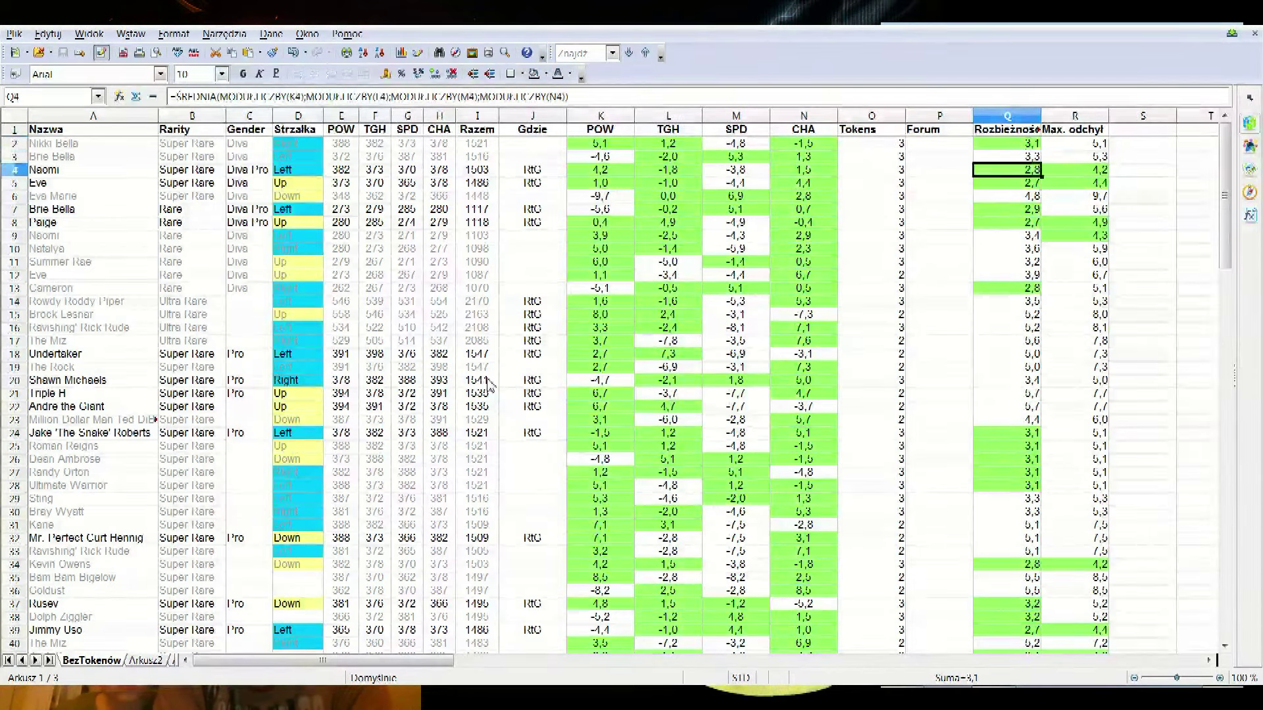
pyautogui.press('Up')
pyautogui.press('Up')
pyautogui.press('Down')
pyautogui.press('Down')
pyautogui.press('Down')
pyautogui.press('Down')
pyautogui.press('Down')
pyautogui.press('Down')
pyautogui.press('Down')
pyautogui.press('Down')
pyautogui.press('Down')
pyautogui.press('Down')
pyautogui.press('Down')
pyautogui.press('Down')
pyautogui.press('Down')
pyautogui.press('Down')
pyautogui.press('Down')
pyautogui.press('Down')
pyautogui.press('Down')
pyautogui.press('Down')
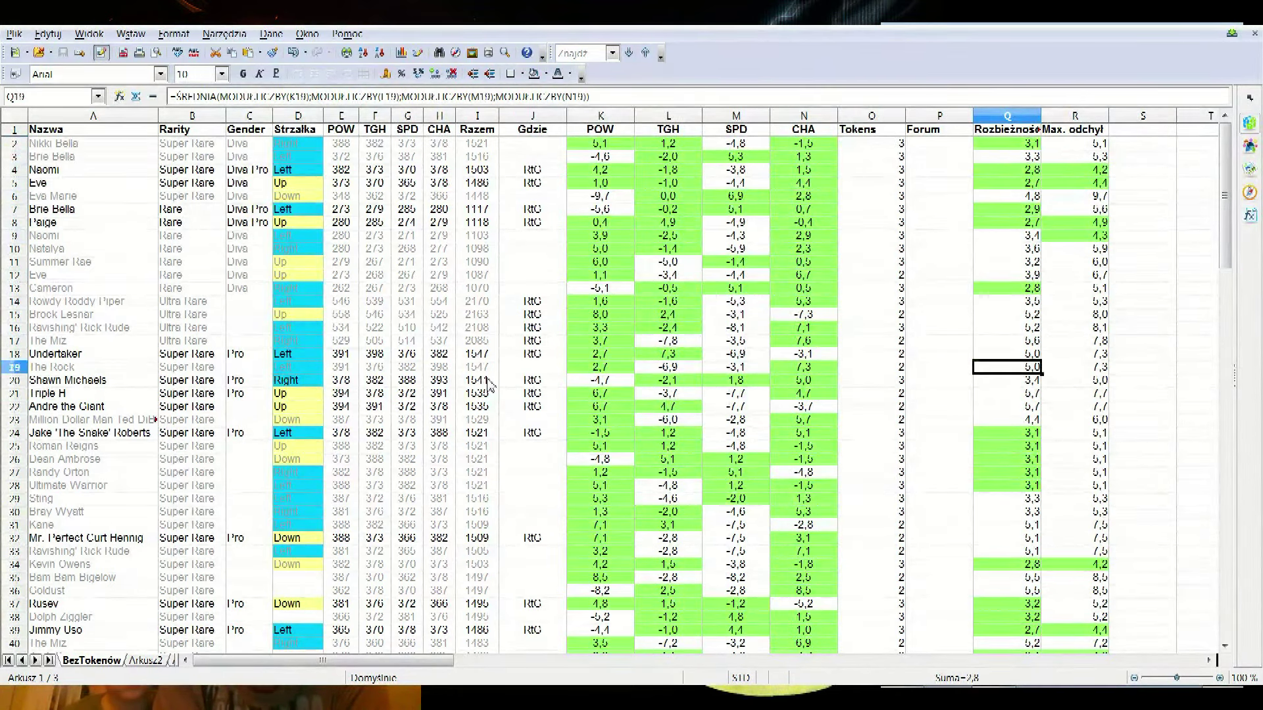
# - Compare the Rozbieżność values of the cards around Brock Lesnar, continuing down to row 23
pyautogui.press('Up')
pyautogui.press('Up')
pyautogui.press('Up')
pyautogui.press('Up')
pyautogui.press('Up')
pyautogui.press('Up')
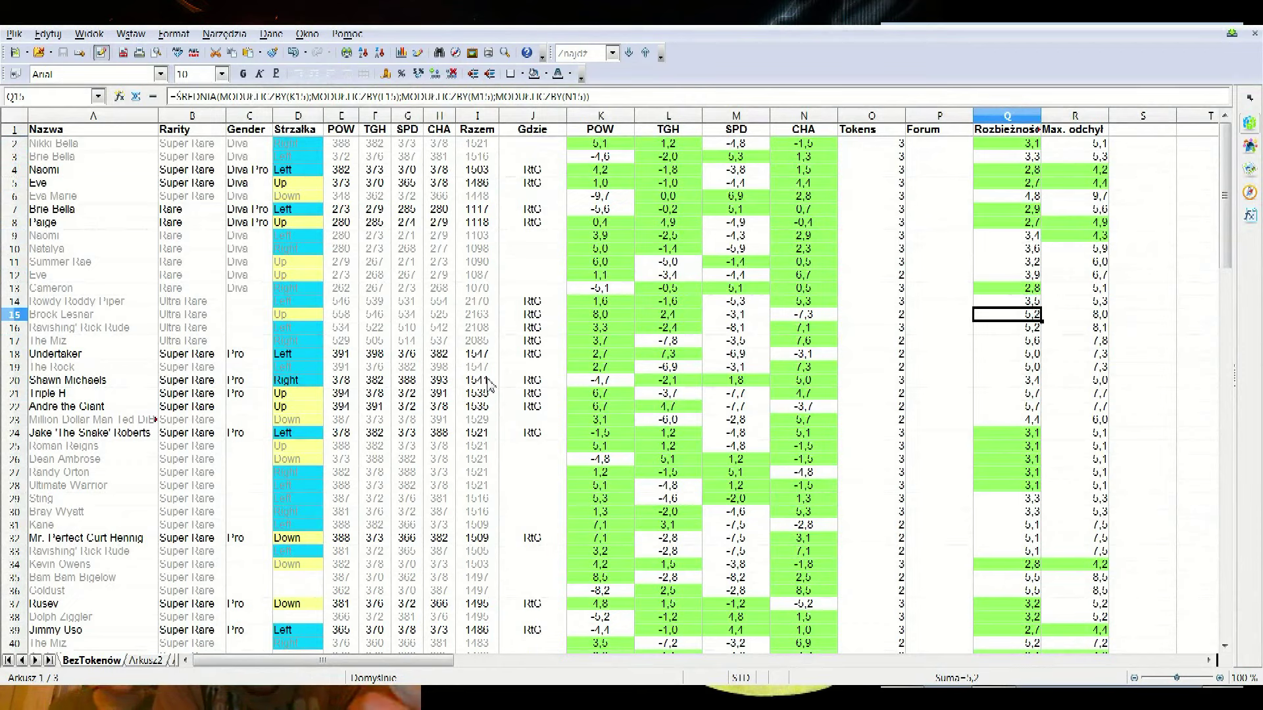
pyautogui.press('Down')
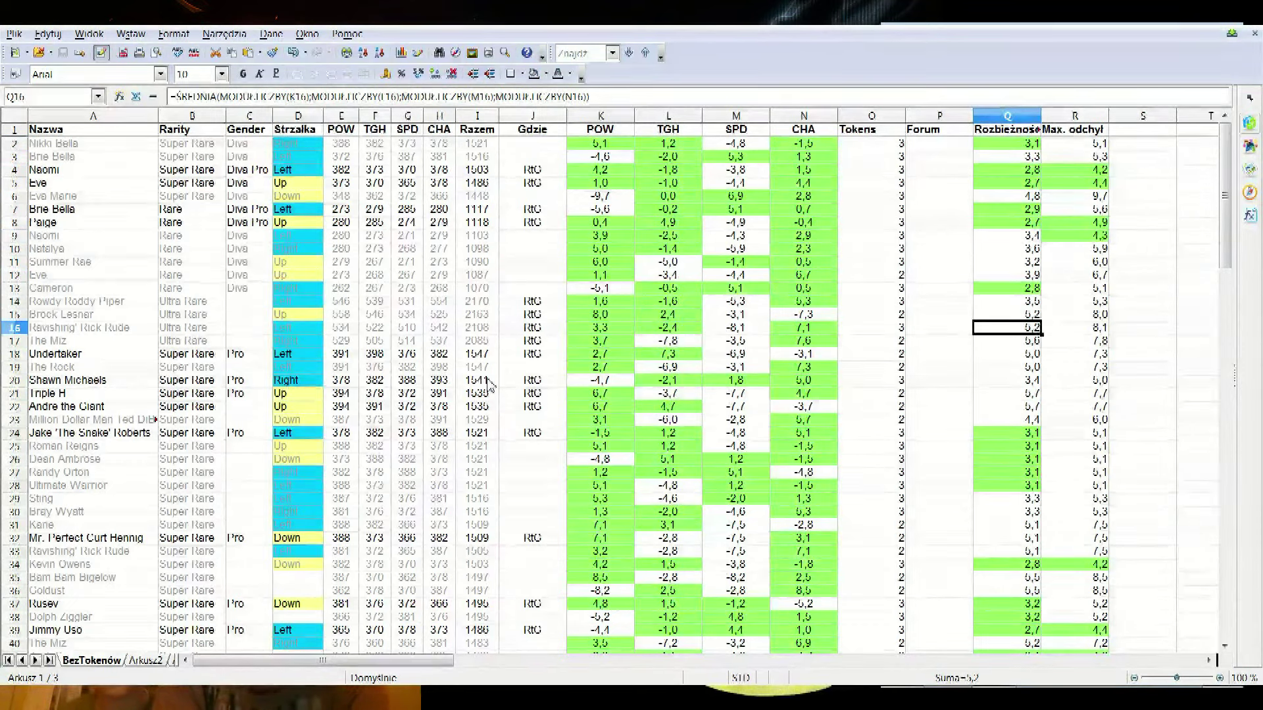
pyautogui.press('Down')
pyautogui.press('Down')
pyautogui.press('Down')
pyautogui.press('Down')
pyautogui.press('Down')
pyautogui.press('Down')
pyautogui.press('Down')
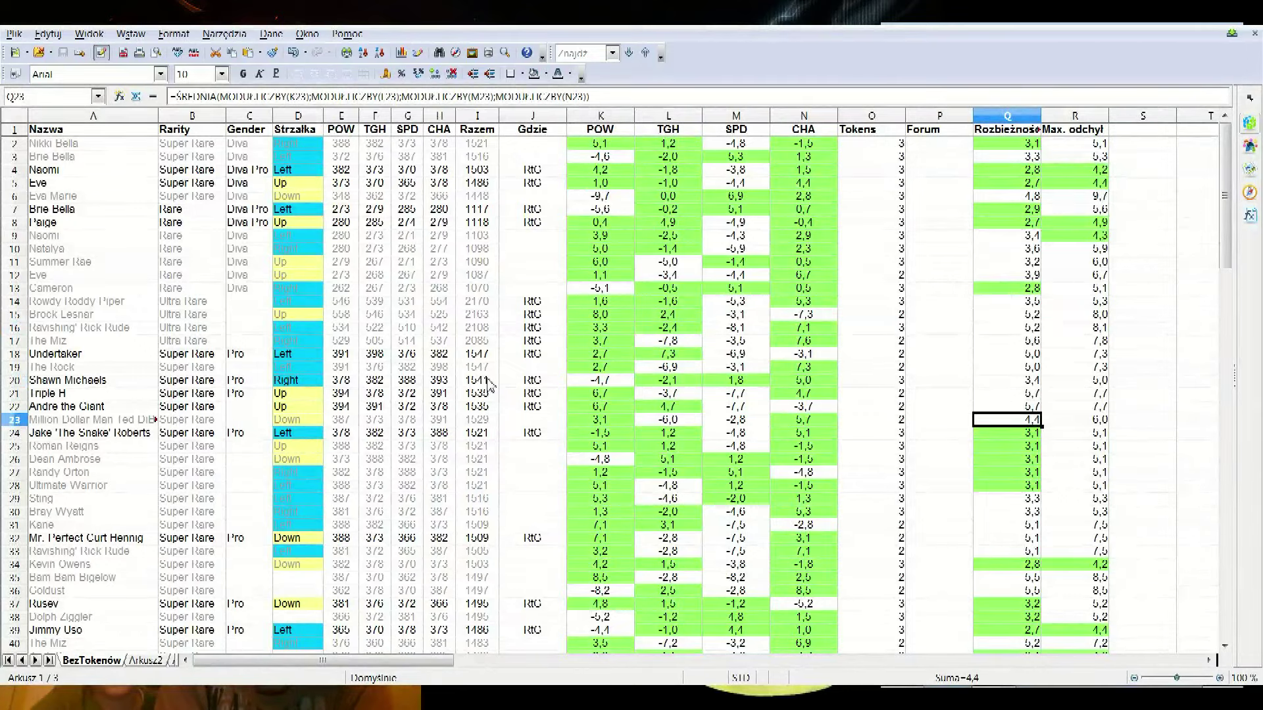
# - Review the remaining Super Rare cards' Rozbieżność values and continue to Brock Lesnar's Rare card in row 50
pyautogui.press('Down')
pyautogui.press('Down')
pyautogui.press('Down')
pyautogui.press('Down')
pyautogui.press('Down')
pyautogui.press('Down')
pyautogui.press('Down')
pyautogui.press('Down')
pyautogui.press('Down')
pyautogui.press('Down')
pyautogui.press('Down')
pyautogui.press('Down')
pyautogui.press('Down')
pyautogui.press('Down')
pyautogui.press('Down')
pyautogui.press('Down')
pyautogui.press('Down')
pyautogui.press('Down')
pyautogui.press('Down')
pyautogui.press('Down')
pyautogui.press('Down')
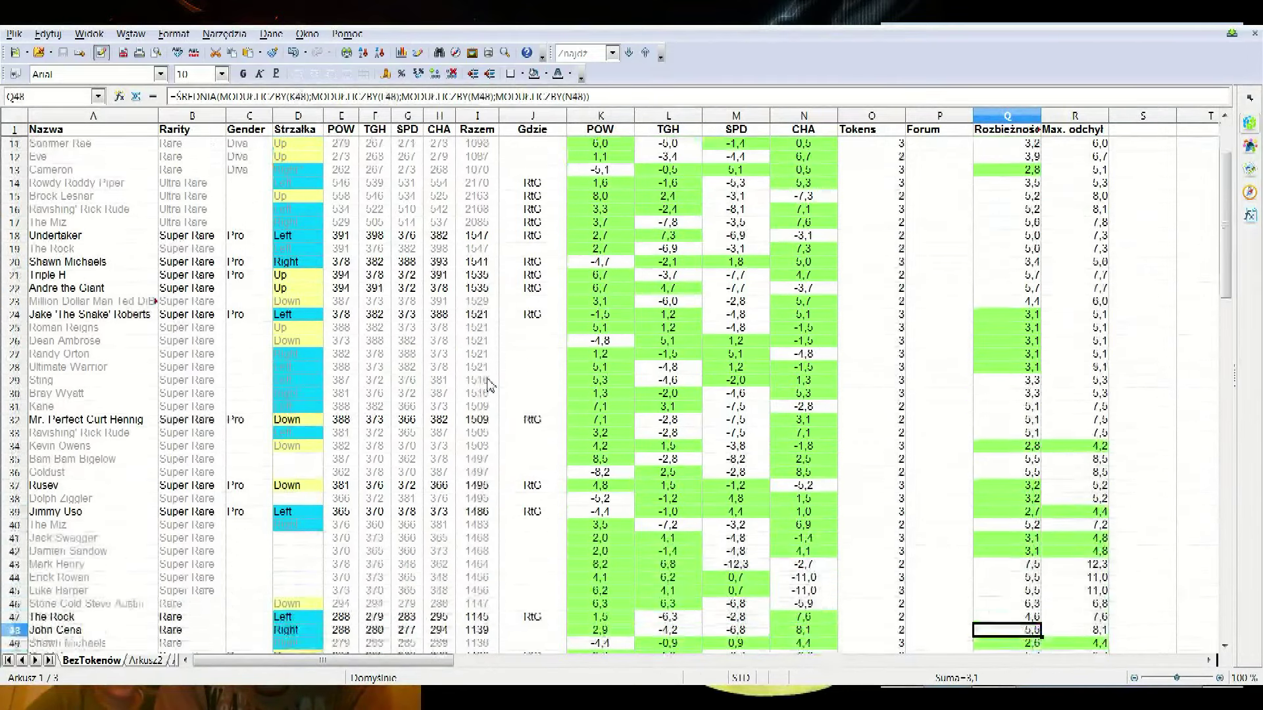
pyautogui.press('Down')
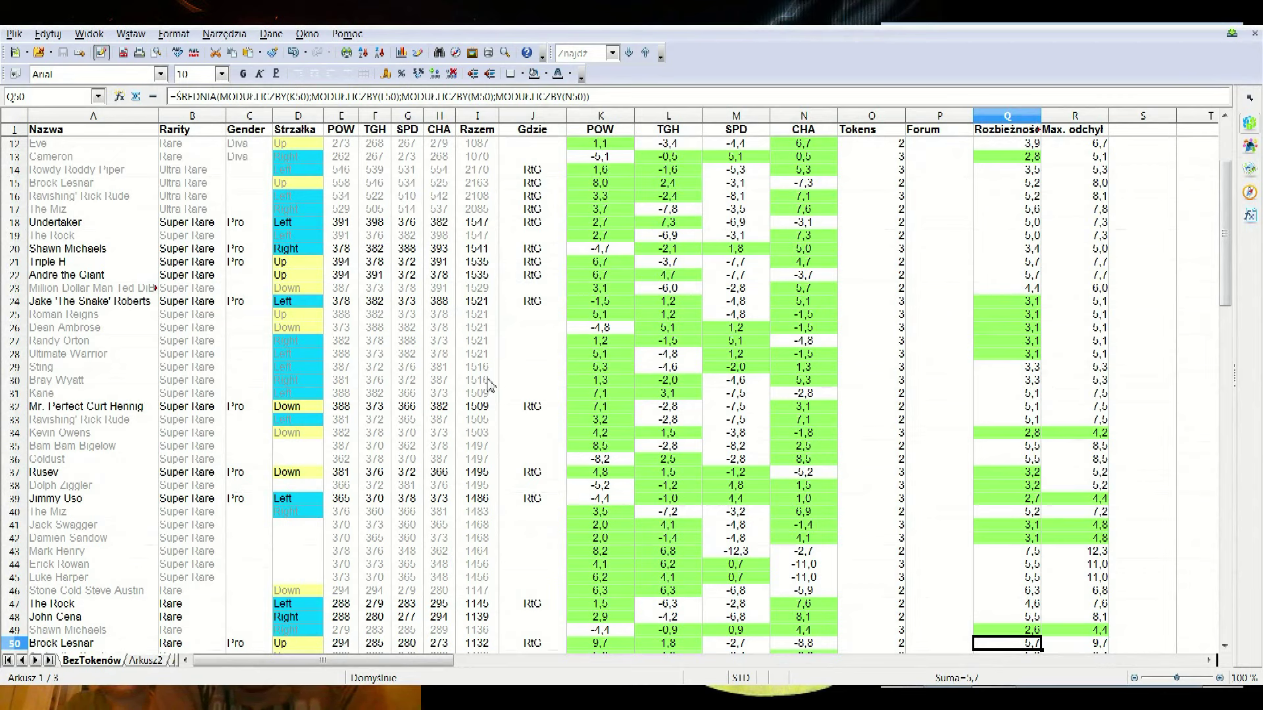
# - Review the Rozbieżność values back up the list to Eve's Super Rare card in row 5
pyautogui.press('Up')
pyautogui.press('Up')
pyautogui.press('Up')
pyautogui.press('Up')
pyautogui.press('Up')
pyautogui.press('Up')
pyautogui.press('Up')
pyautogui.press('Up')
pyautogui.press('Up')
pyautogui.press('Up')
pyautogui.press('Up')
pyautogui.press('Up')
pyautogui.press('Up')
pyautogui.press('Up')
pyautogui.press('Up')
pyautogui.press('Up')
pyautogui.press('Up')
pyautogui.press('Up')
pyautogui.press('Up')
pyautogui.press('Up')
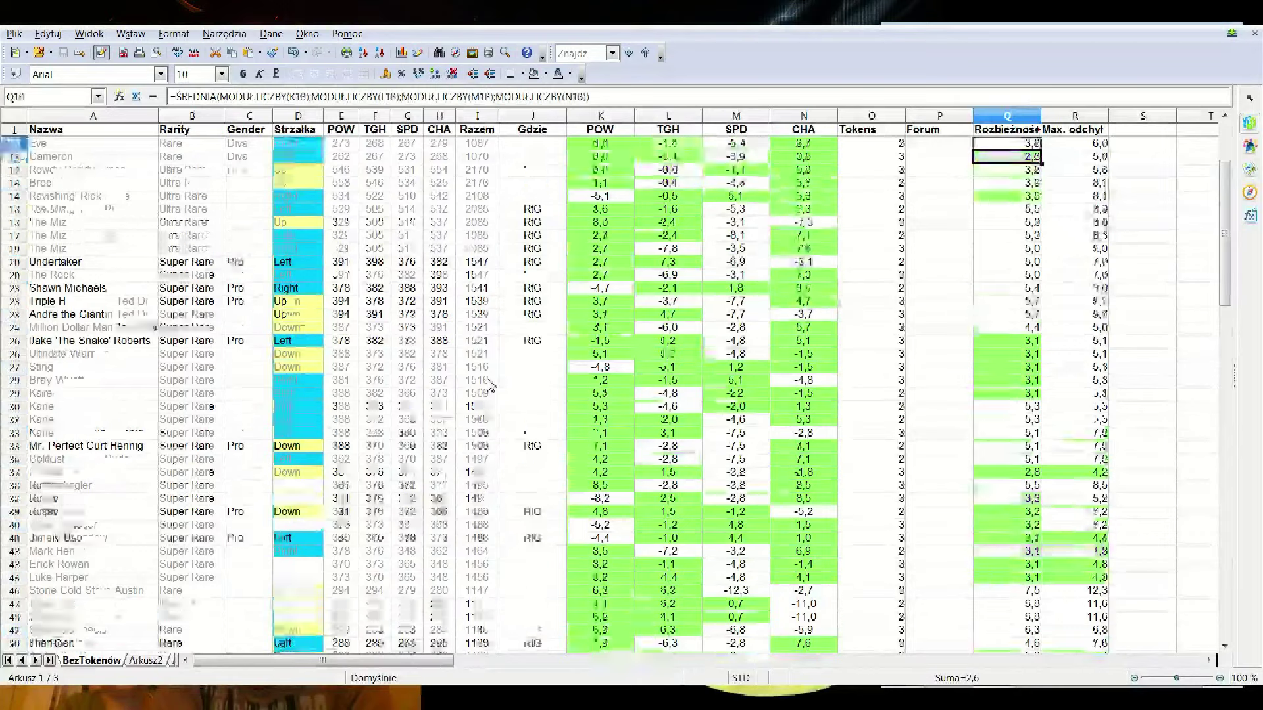
pyautogui.press('Up')
pyautogui.press('Up')
pyautogui.press('Up')
pyautogui.press('Up')
pyautogui.press('Up')
pyautogui.press('Up')
pyautogui.press('Up')
pyautogui.press('Up')
pyautogui.press('Up')
pyautogui.press('Up')
pyautogui.press('Up')
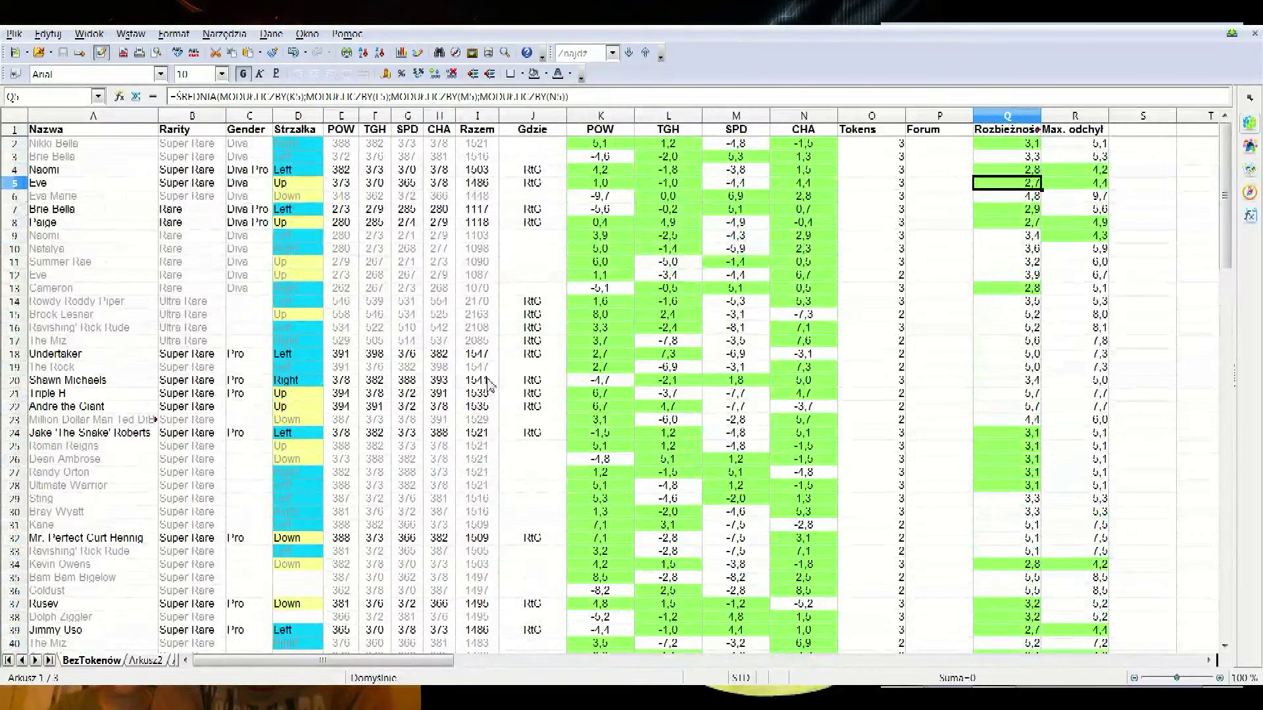
# - Compare Paige's Rozbieżność and Max. odchyl values in row 8
pyautogui.press('Down')
pyautogui.press('Down')
pyautogui.press('Down')
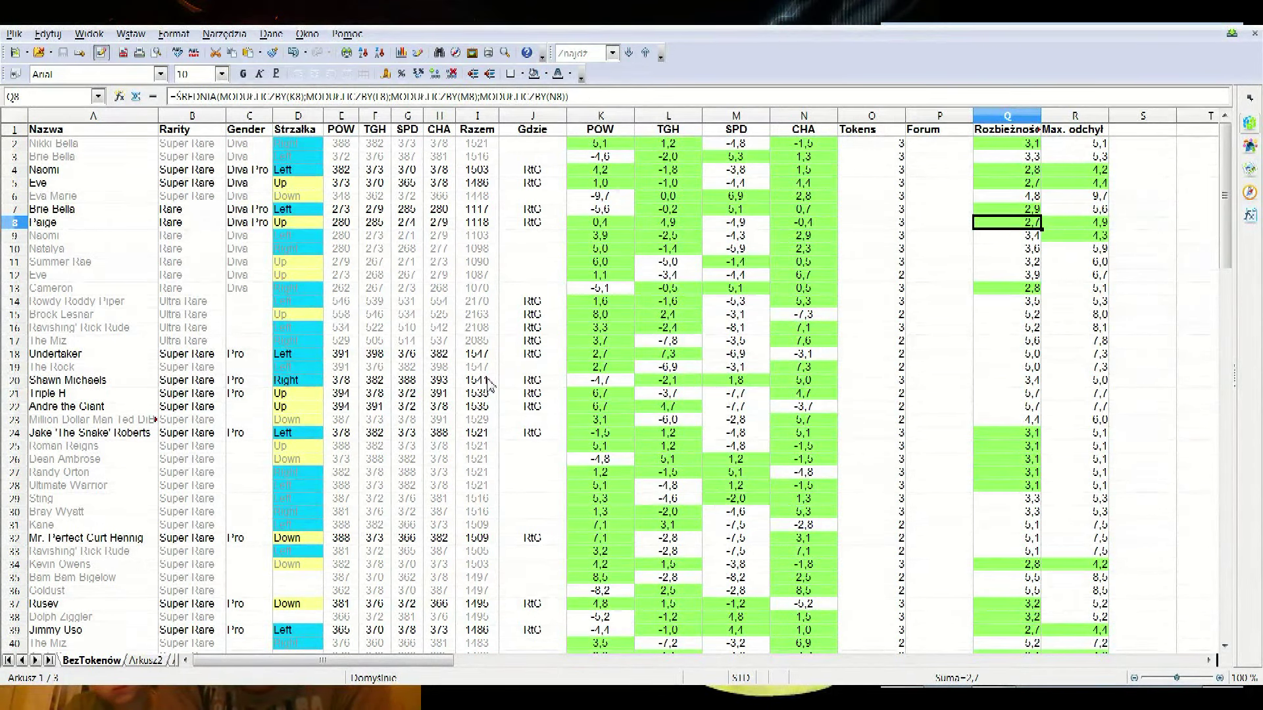
pyautogui.press('Right')
pyautogui.press('Left')
pyautogui.press('Right')
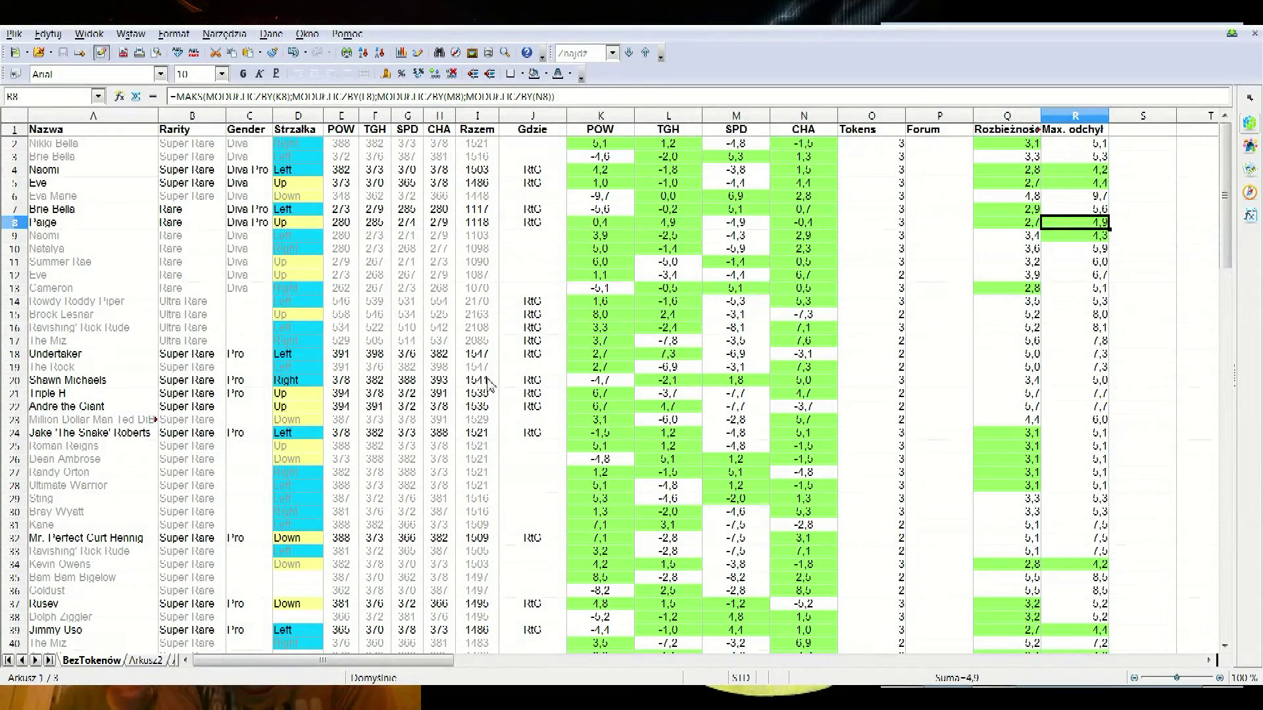
# - Compare the Max. odchyl value of Naomi's Super Rare card in row 4 with its POW deviation
pyautogui.press('Up')
pyautogui.press('Up')
pyautogui.press('Up')
pyautogui.press('Up')
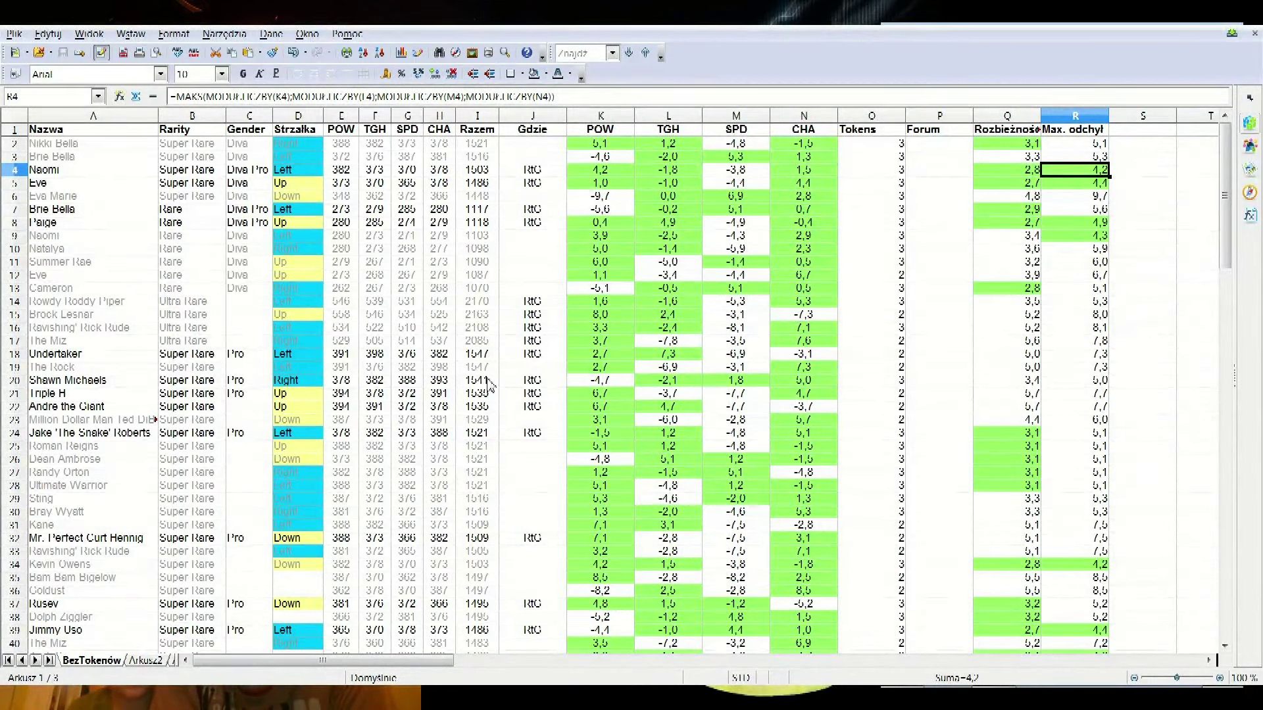
pyautogui.press('Left')
pyautogui.press('Left')
pyautogui.press('Left')
pyautogui.press('Left')
pyautogui.press('Left')
pyautogui.press('Left')
pyautogui.press('Left')
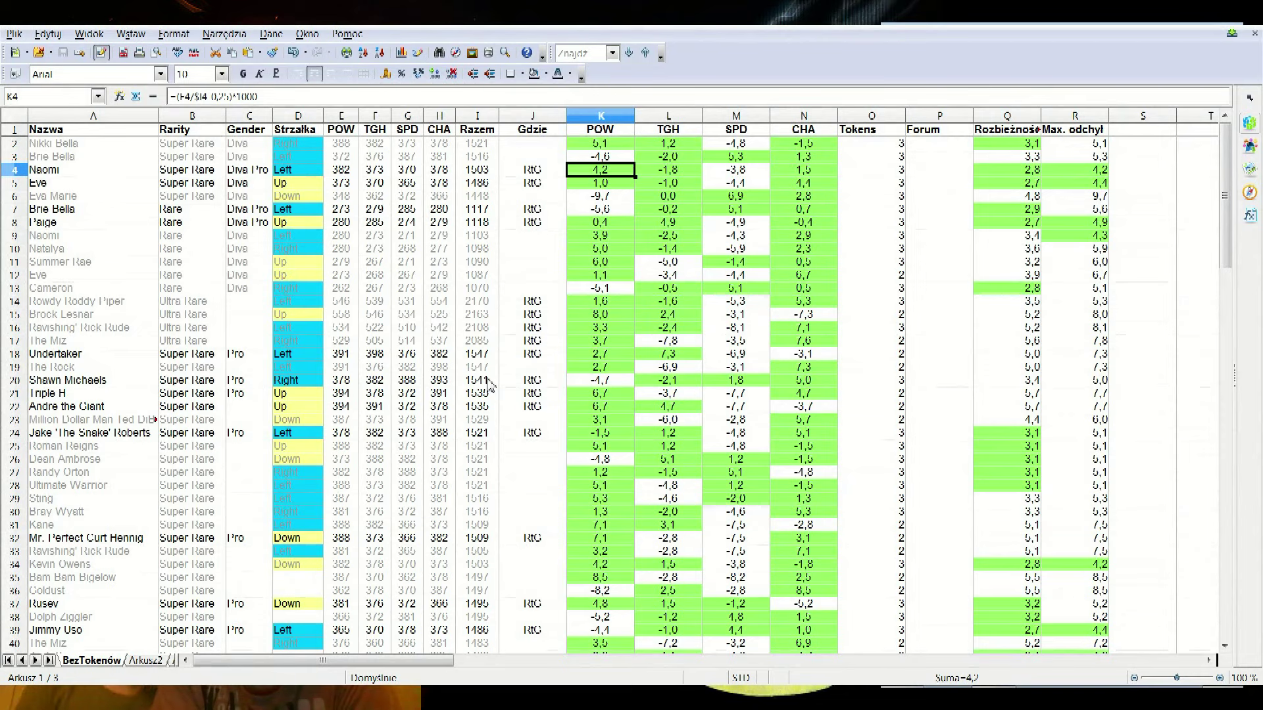
# - Review Paige's Max. odchyl value in row 8 again alongside her Rozbieżność value
pyautogui.press('Right')
pyautogui.press('Right')
pyautogui.press('Right')
pyautogui.press('Right')
pyautogui.press('Right')
pyautogui.press('Right')
pyautogui.press('Right')
pyautogui.press('Down')
pyautogui.press('Down')
pyautogui.press('Down')
pyautogui.press('Down')
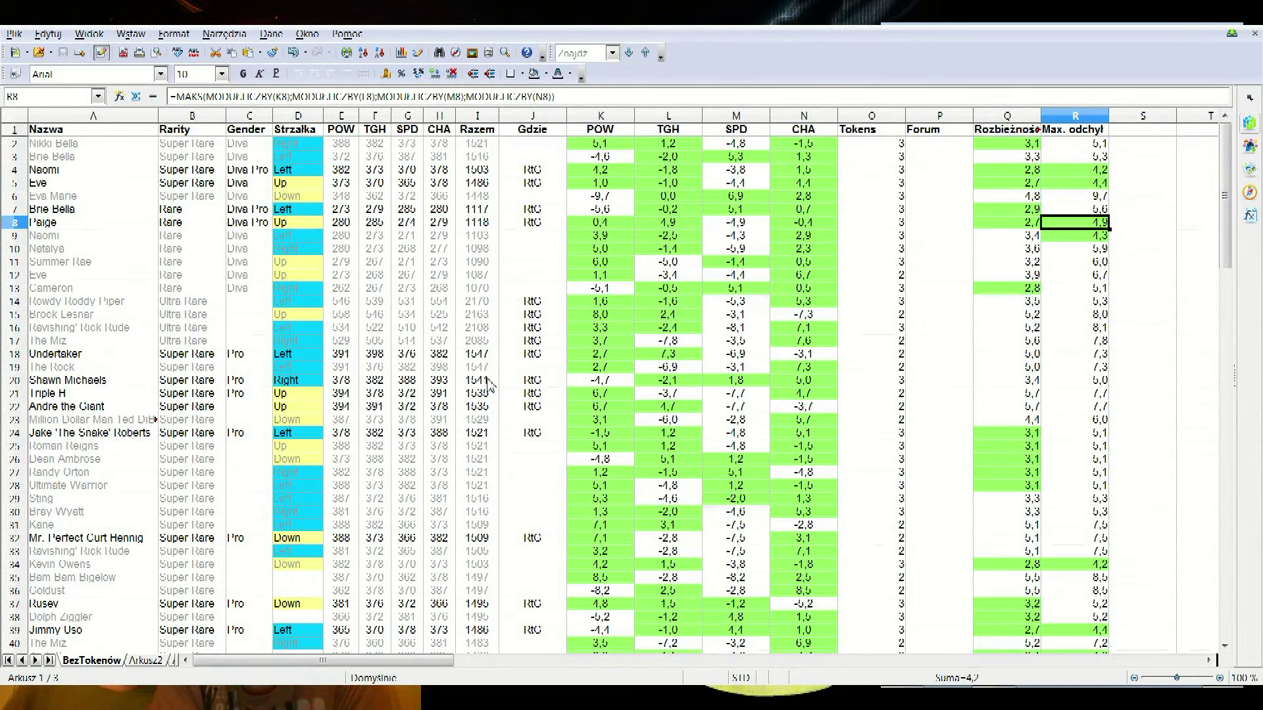
pyautogui.press('Left')
pyautogui.press('Left')
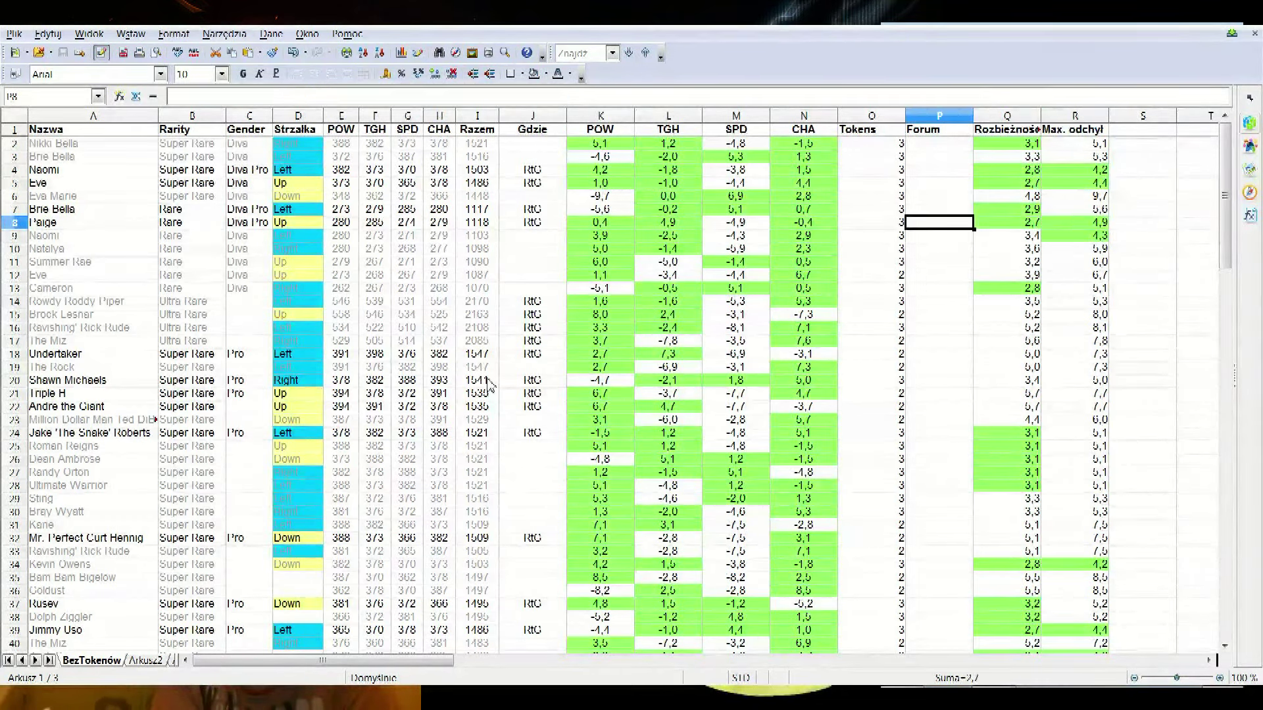
# - Compare the Rozbieżność values of the Super Rare Diva cards in rows 2 to 5
pyautogui.press('Right')
pyautogui.press('Right')
pyautogui.press('Up')
pyautogui.press('Up')
pyautogui.press('Up')
pyautogui.press('Up')
pyautogui.press('Left')
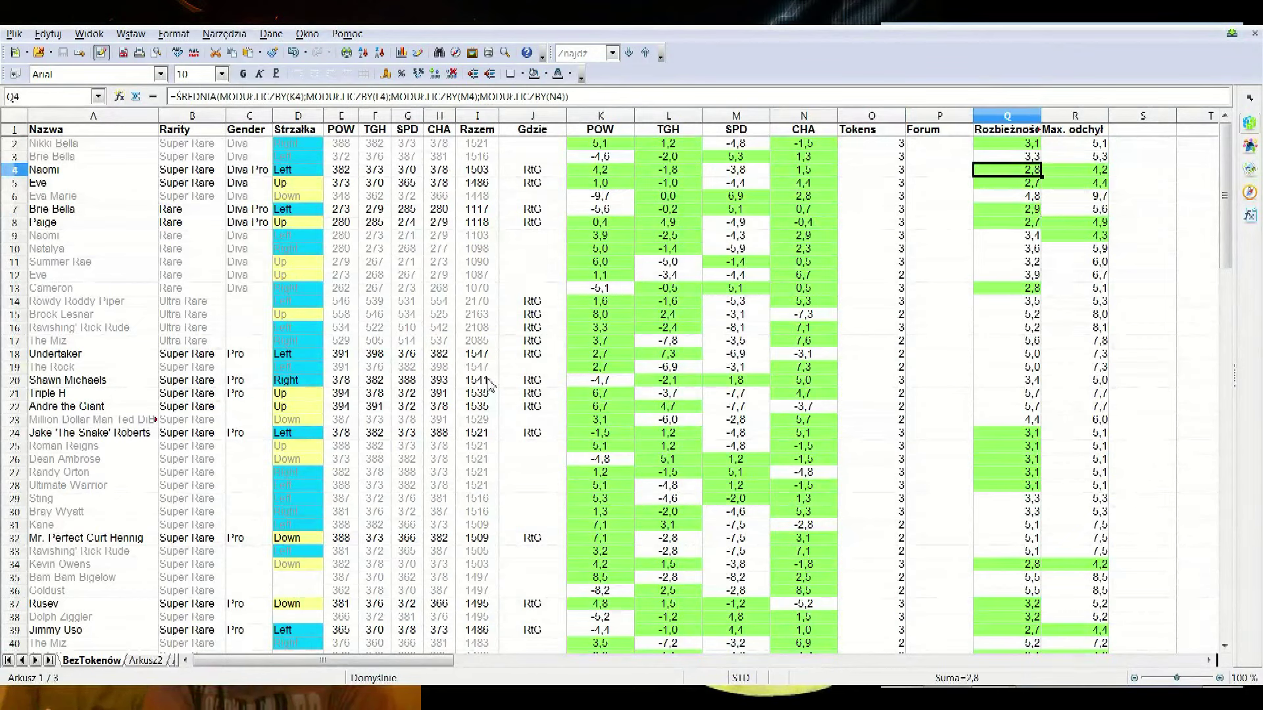
pyautogui.press('Up')
pyautogui.press('Up')
pyautogui.press('Down')
pyautogui.press('Down')
pyautogui.press('Down')
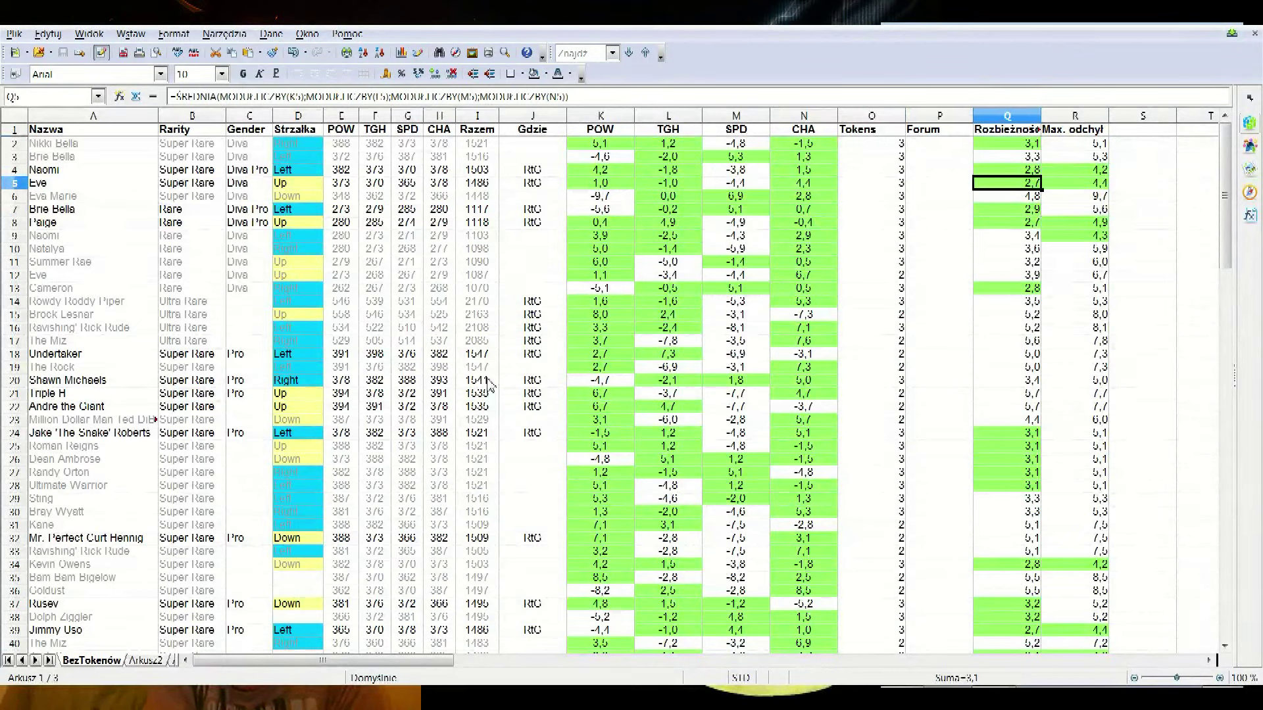
pyautogui.press('Up')
pyautogui.press('Up')
pyautogui.press('Up')
pyautogui.press('Down')
pyautogui.press('Down')
pyautogui.press('Down')
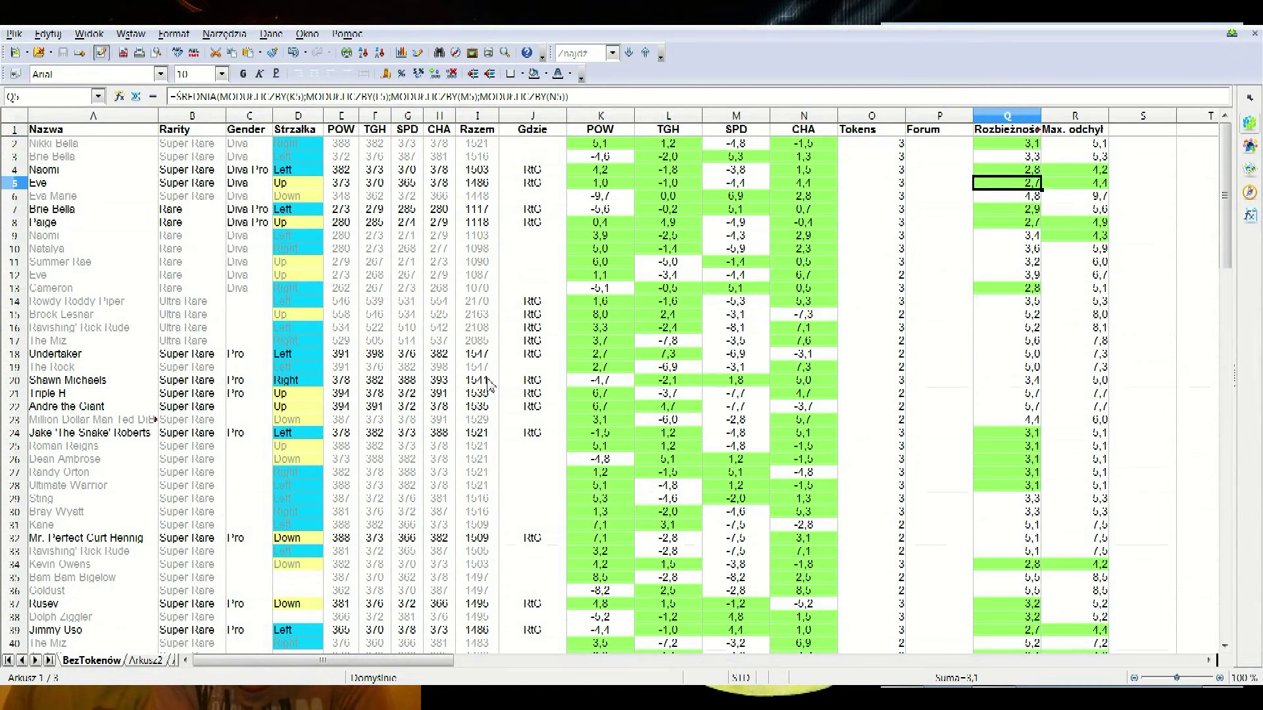
pyautogui.press('Up')
pyautogui.press('Down')
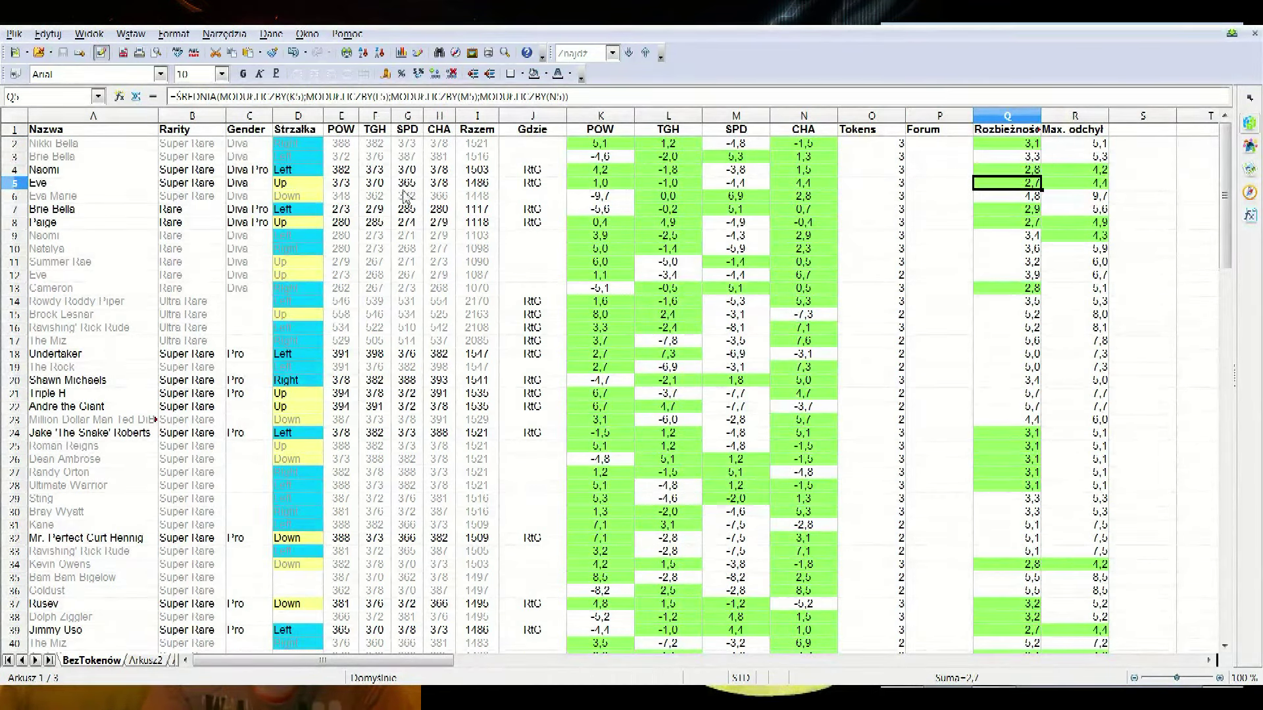
# - Inspect the conditional formatting rule on Eve's Rozbieżność cell in row 5 and leave it unchanged
pyautogui.click(173, 34)
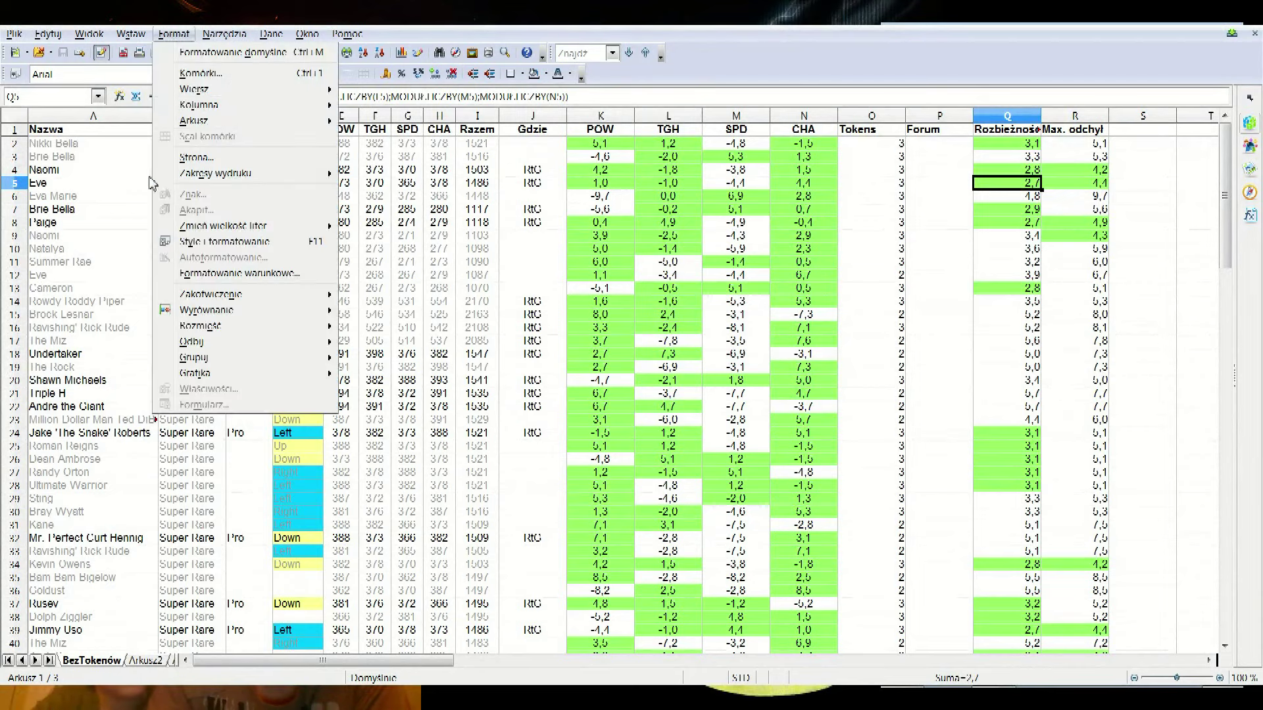
pyautogui.click(206, 273)
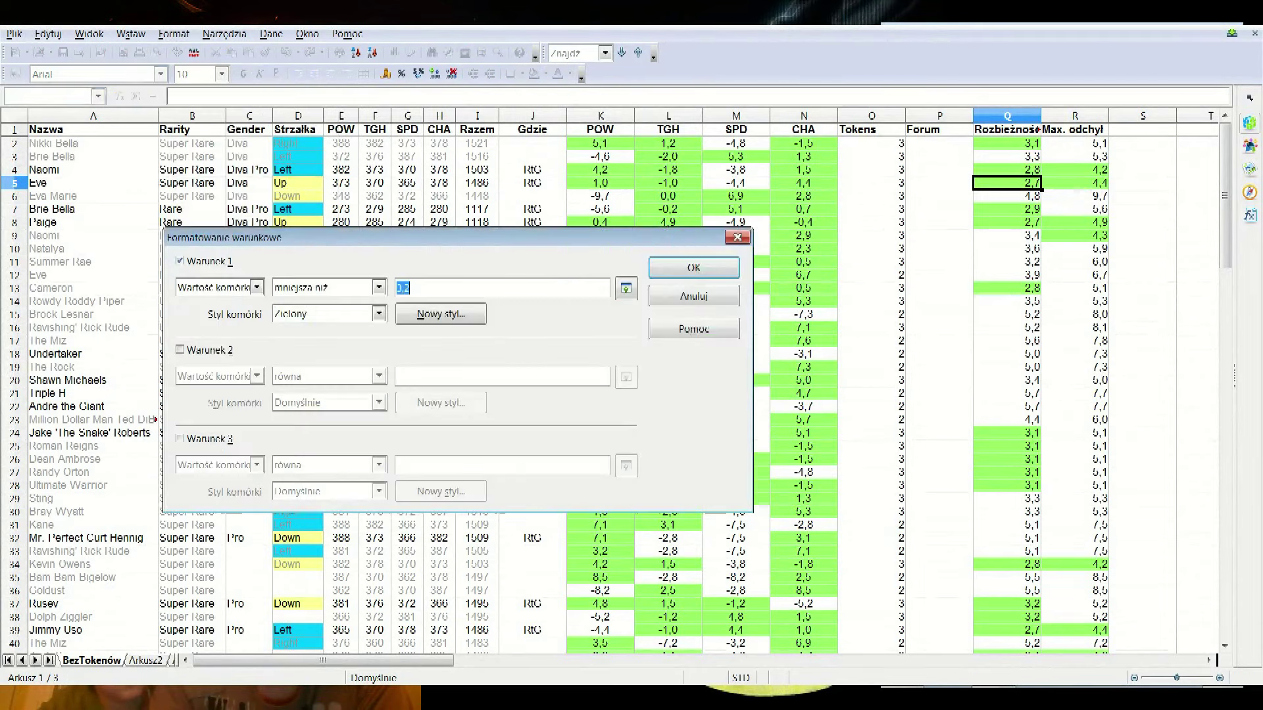
pyautogui.click(720, 295)
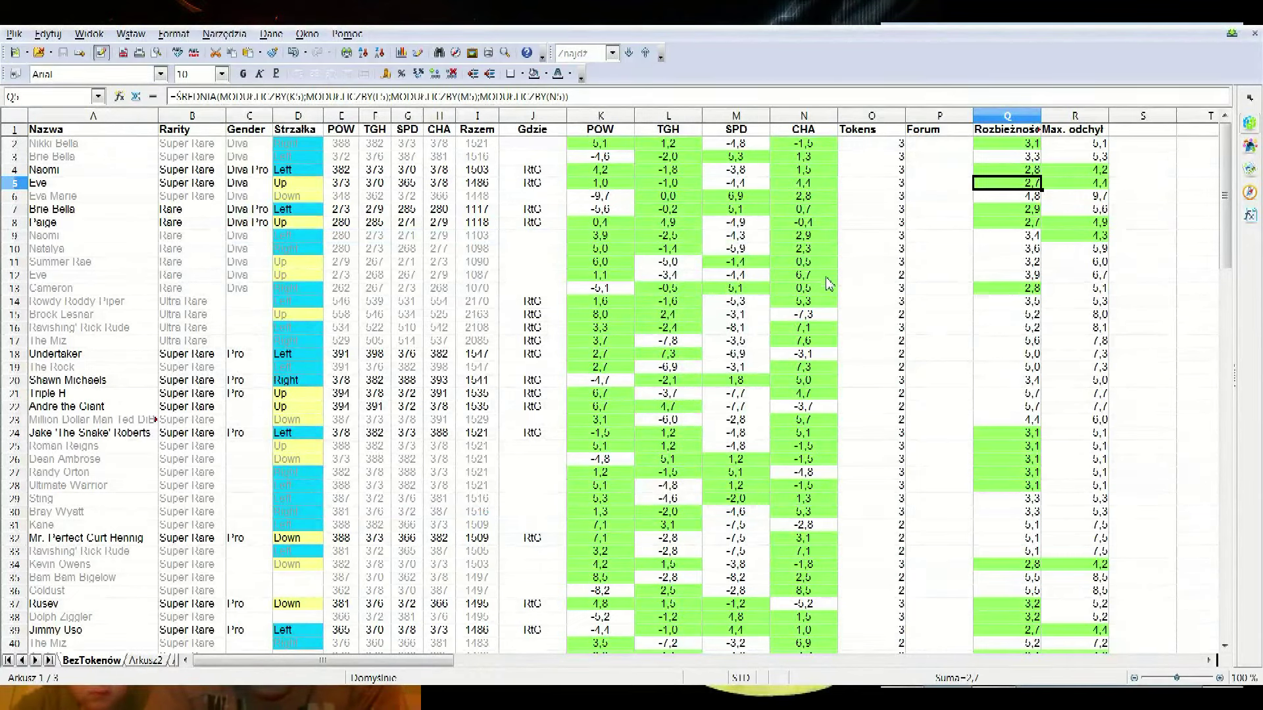
# - Examine the counting formula for the Rozbieżność column in cell Q90, below the card list
pyautogui.press('pagedown')
pyautogui.press('pagedown')
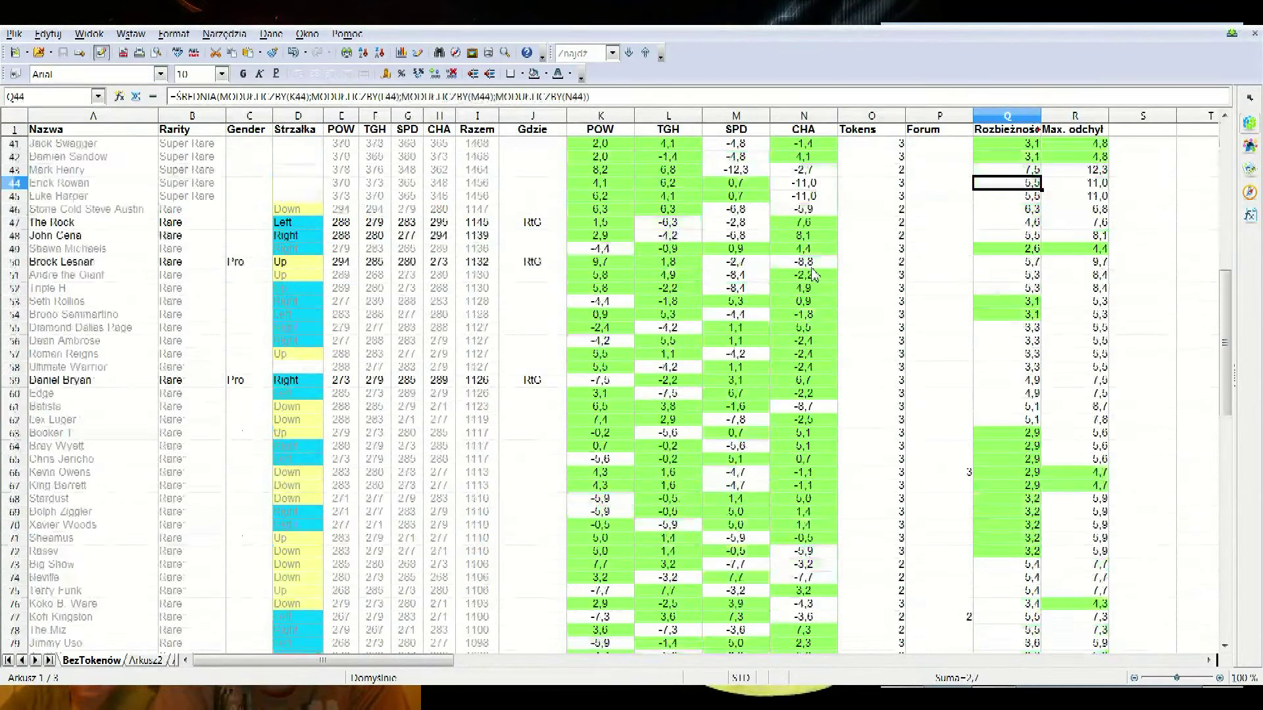
pyautogui.press('Down')
pyautogui.press('Down')
pyautogui.press('Down')
pyautogui.press('Down')
pyautogui.press('Down')
pyautogui.press('Down')
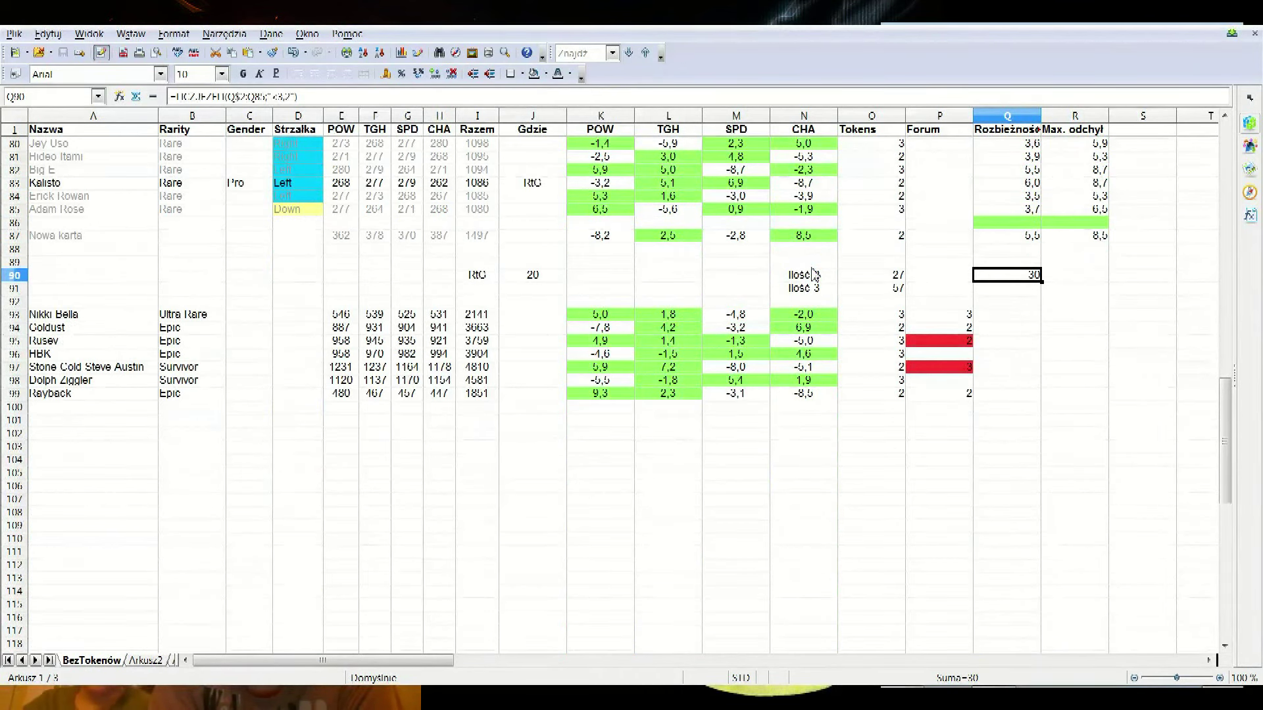
pyautogui.press('Up')
pyautogui.press('Up')
pyautogui.press('Up')
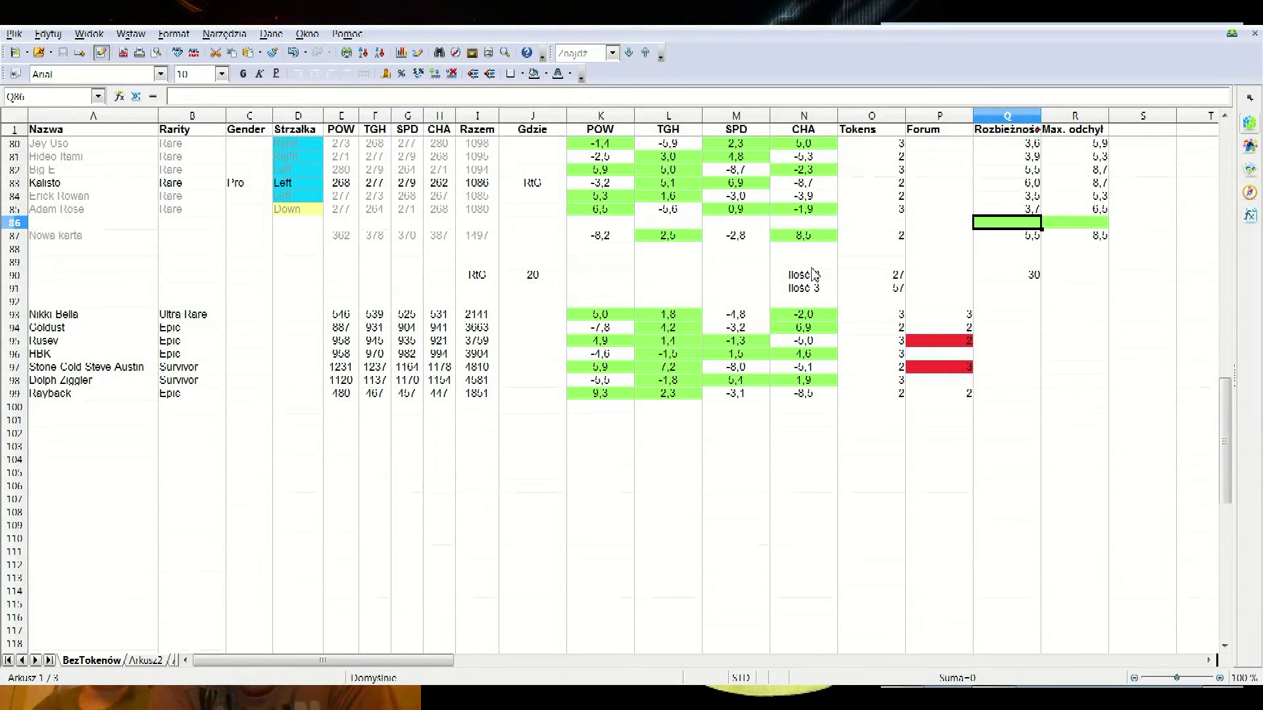
# - Inspect the conditional formatting rule on Naomi's Max. odchyl cell in row 4
pyautogui.press('pageup')
pyautogui.press('pageup')
pyautogui.press('Up')
pyautogui.press('Up')
pyautogui.press('Up')
pyautogui.press('Up')
pyautogui.press('Up')
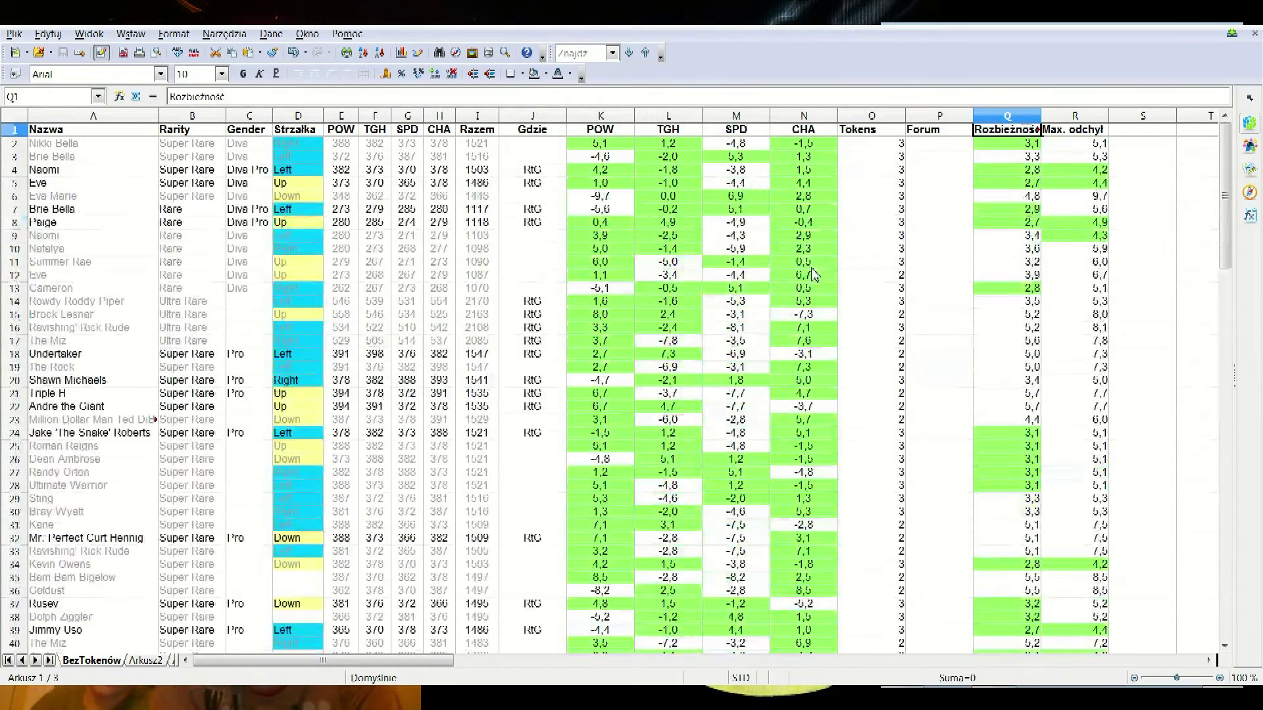
pyautogui.press('Down')
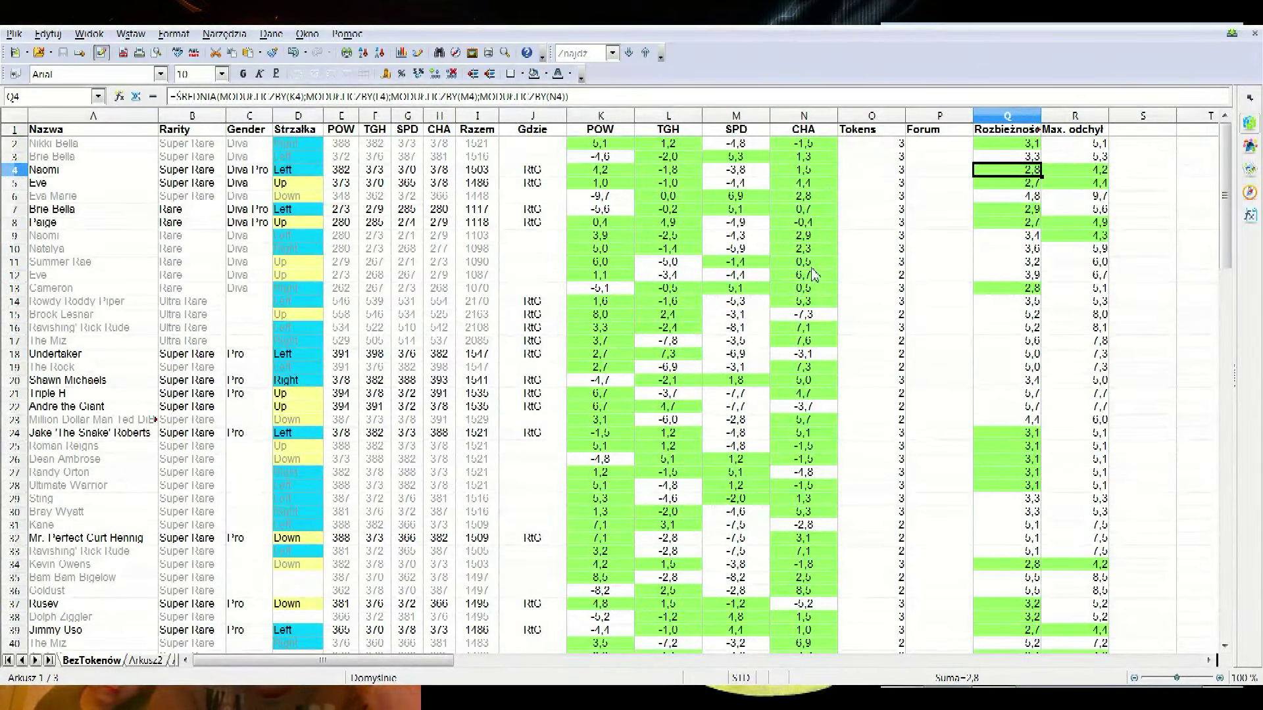
pyautogui.press('Right')
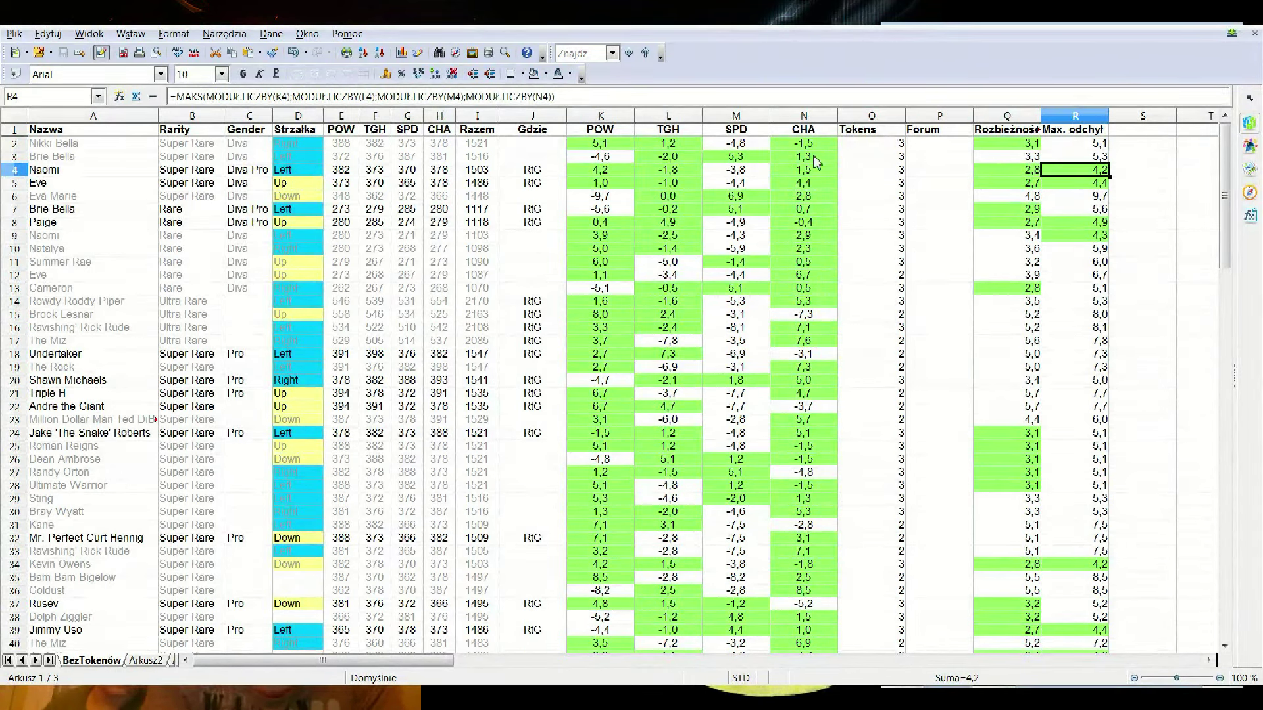
pyautogui.click(172, 33)
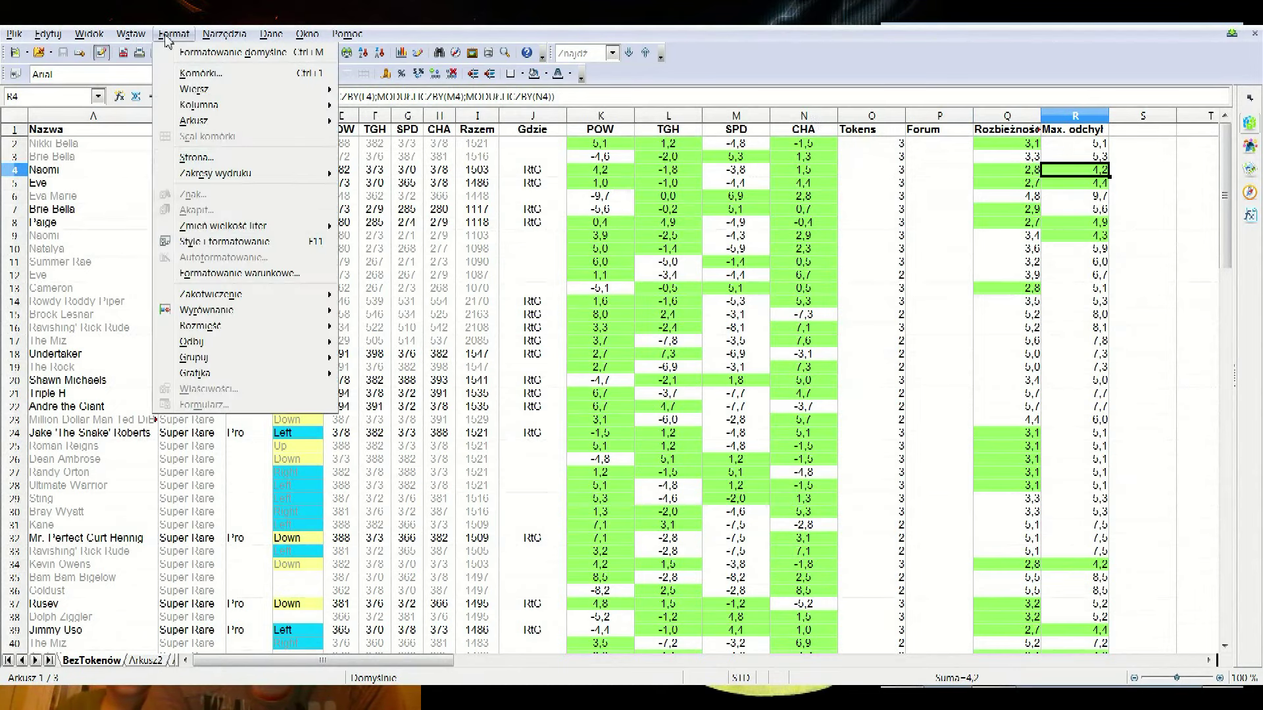
pyautogui.click(204, 279)
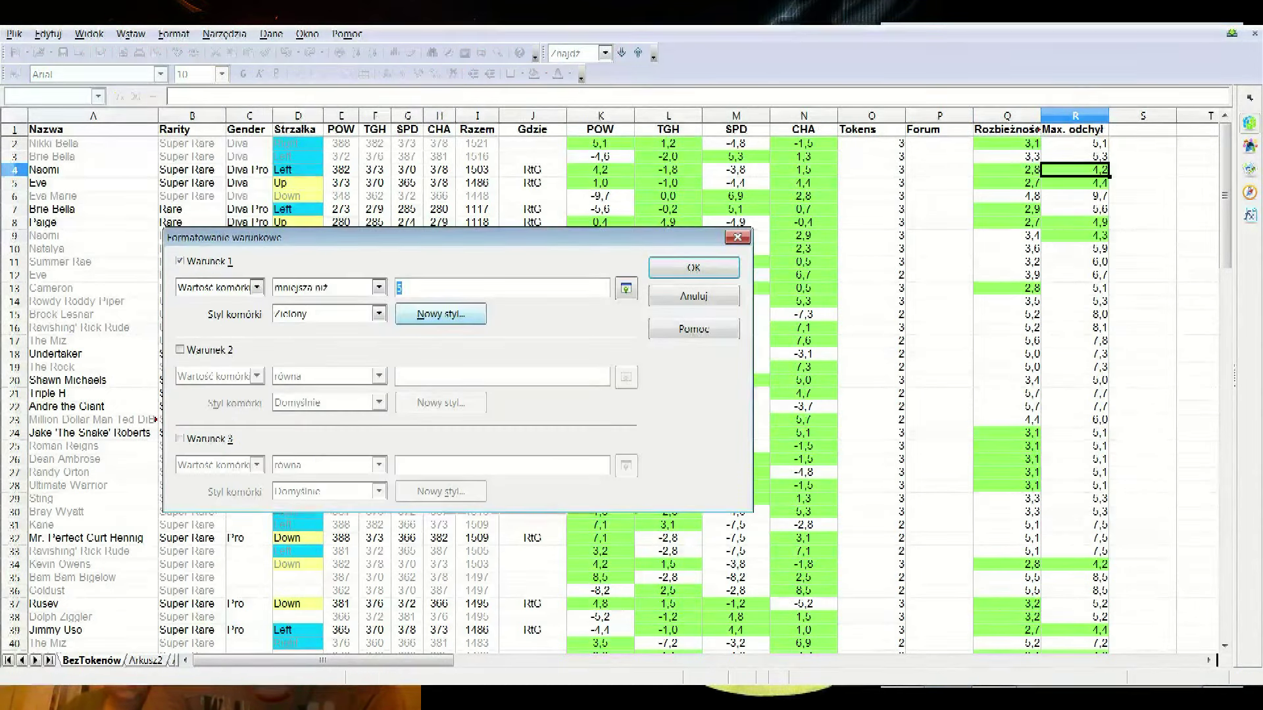
pyautogui.click(702, 271)
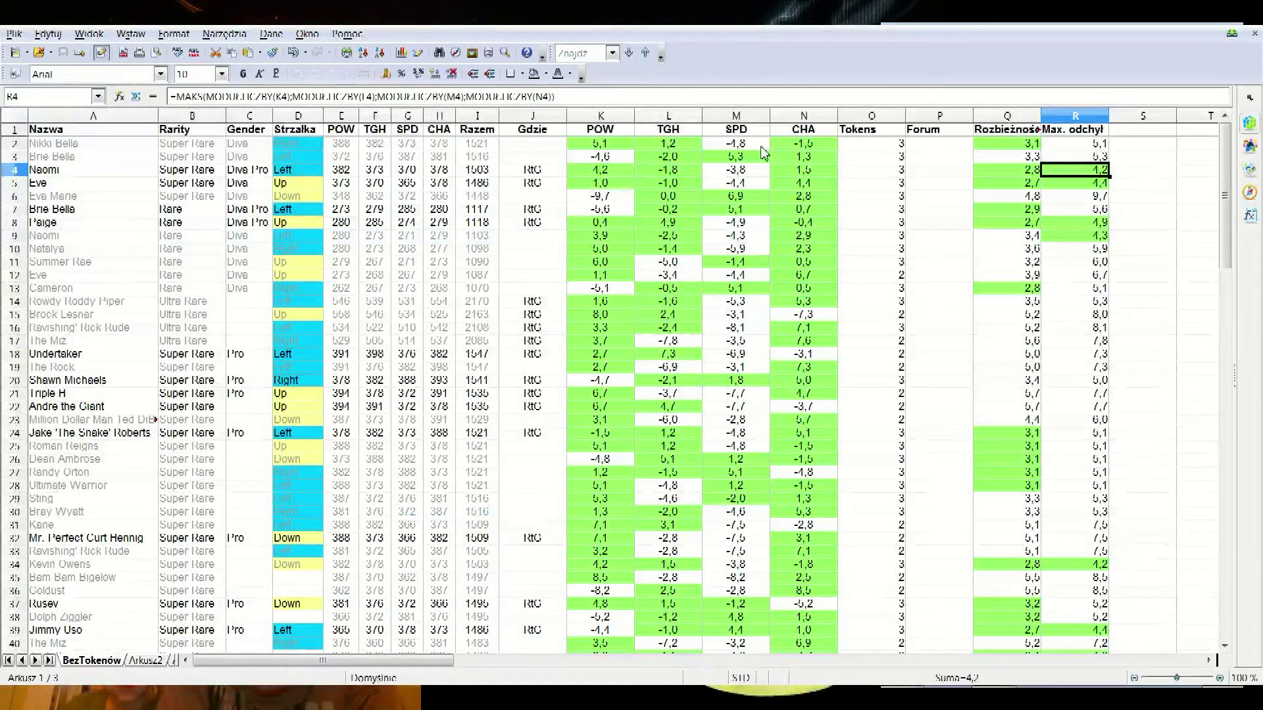
# - Compare Naomi's Max. odchyl and Rozbieżność values in row 4
pyautogui.press('Right')
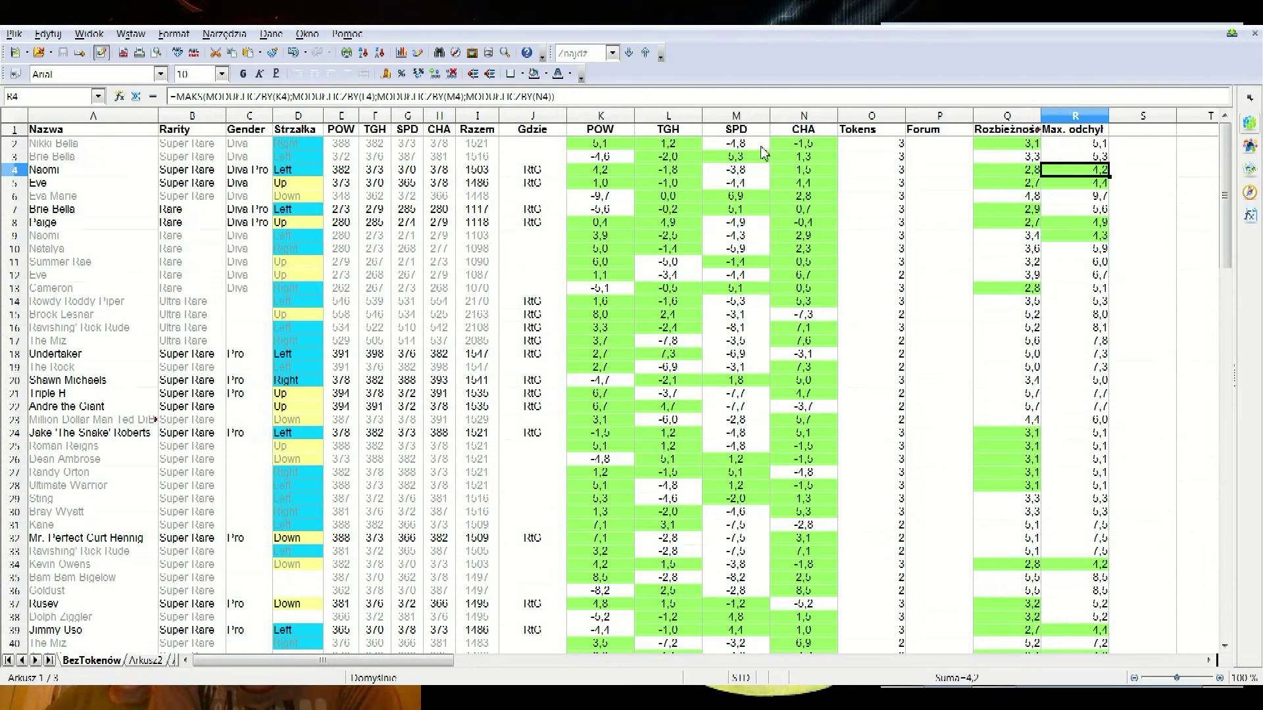
pyautogui.press('Left')
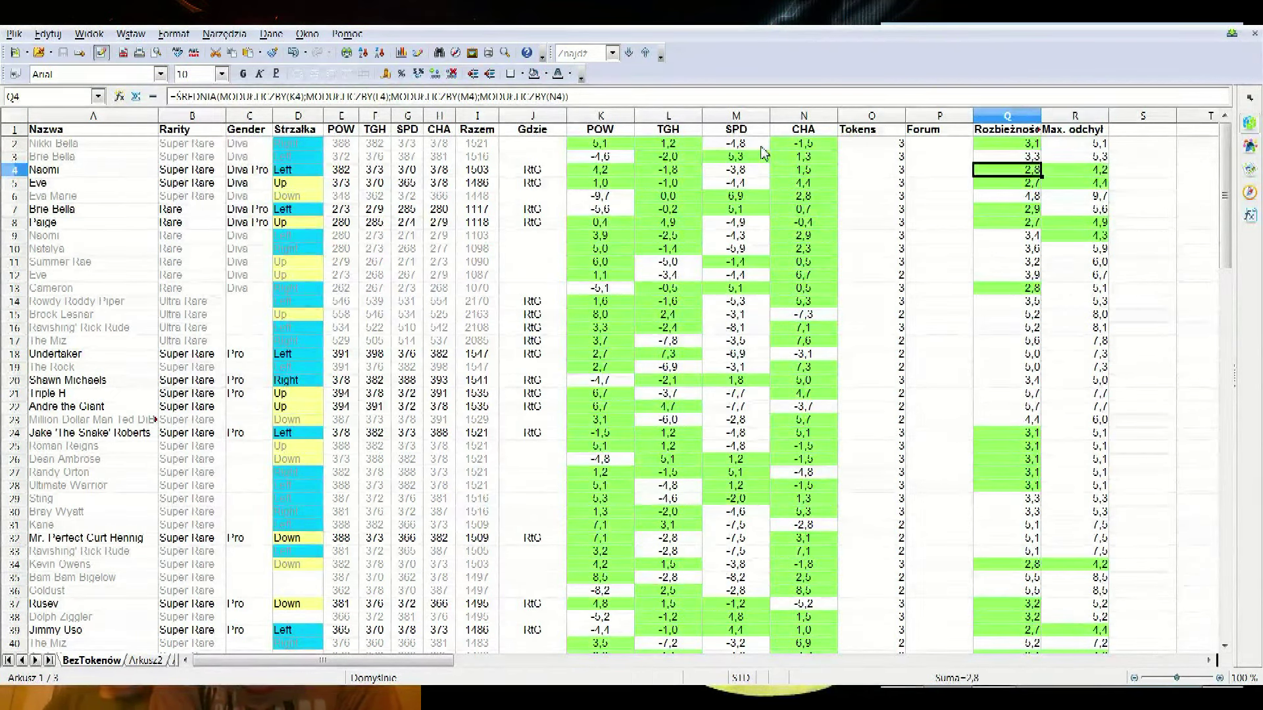
pyautogui.press('Right')
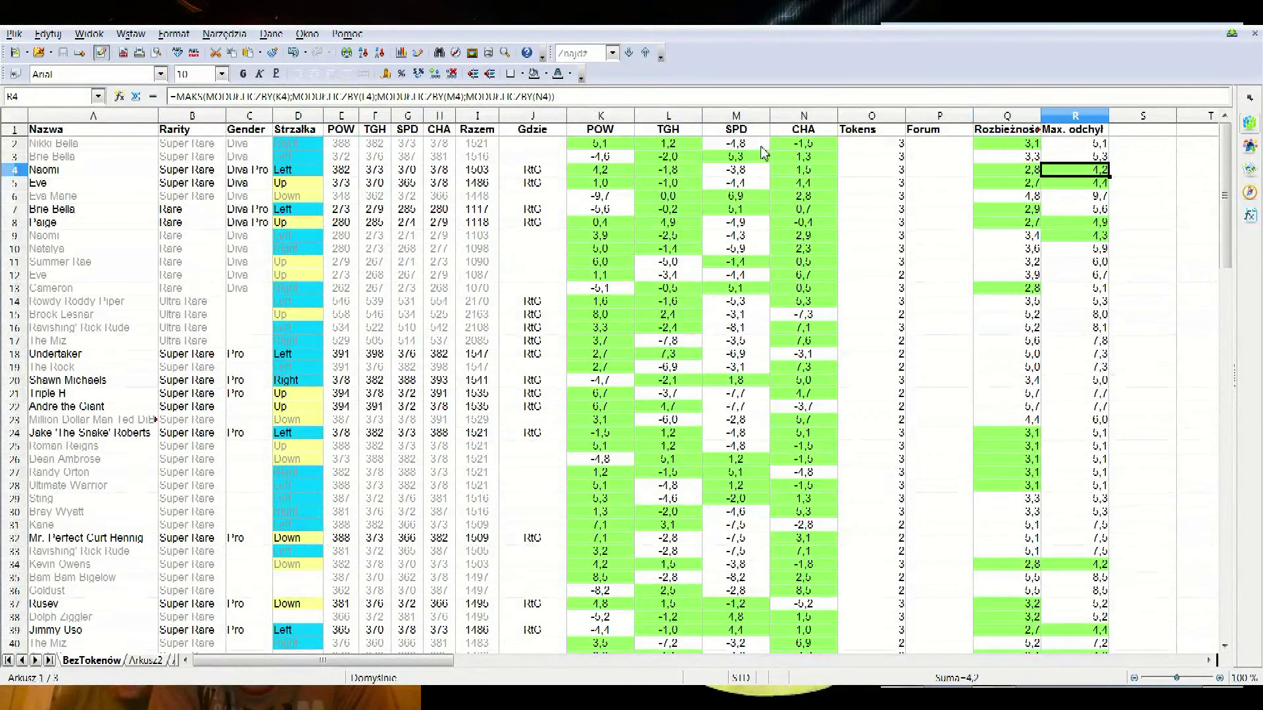
pyautogui.press('Left')
pyautogui.press('Right')
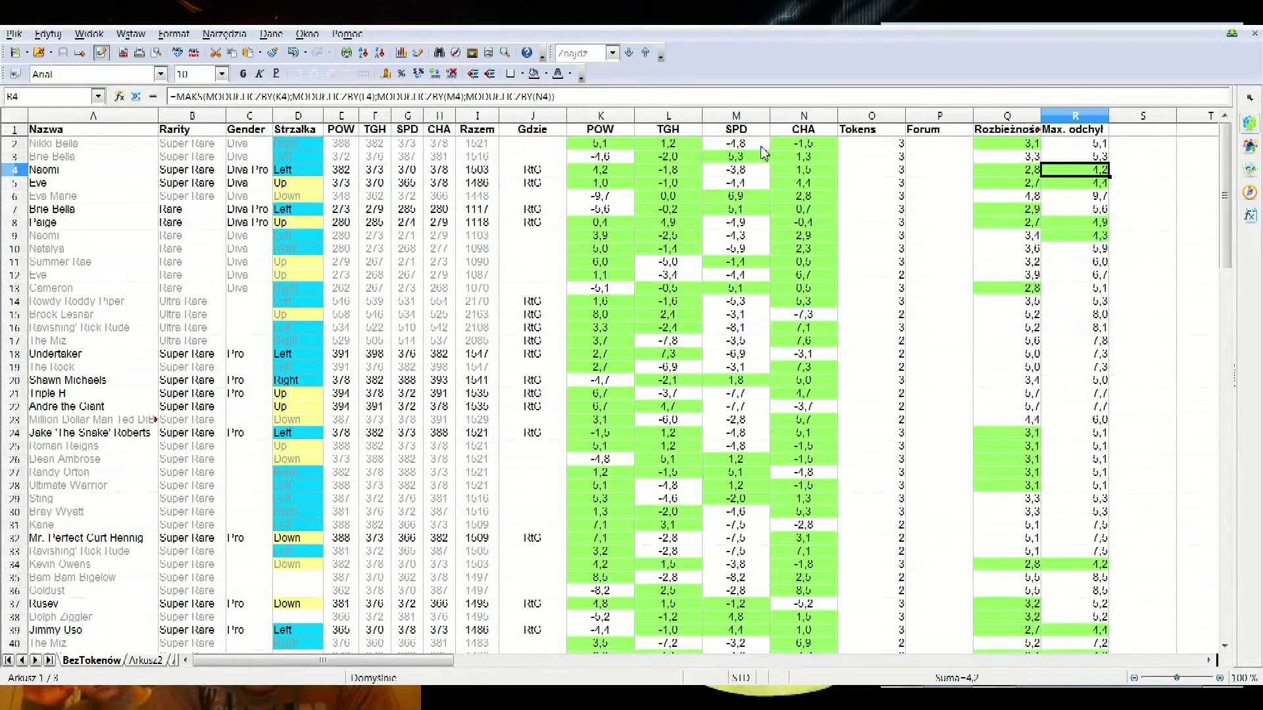
pyautogui.press('Left')
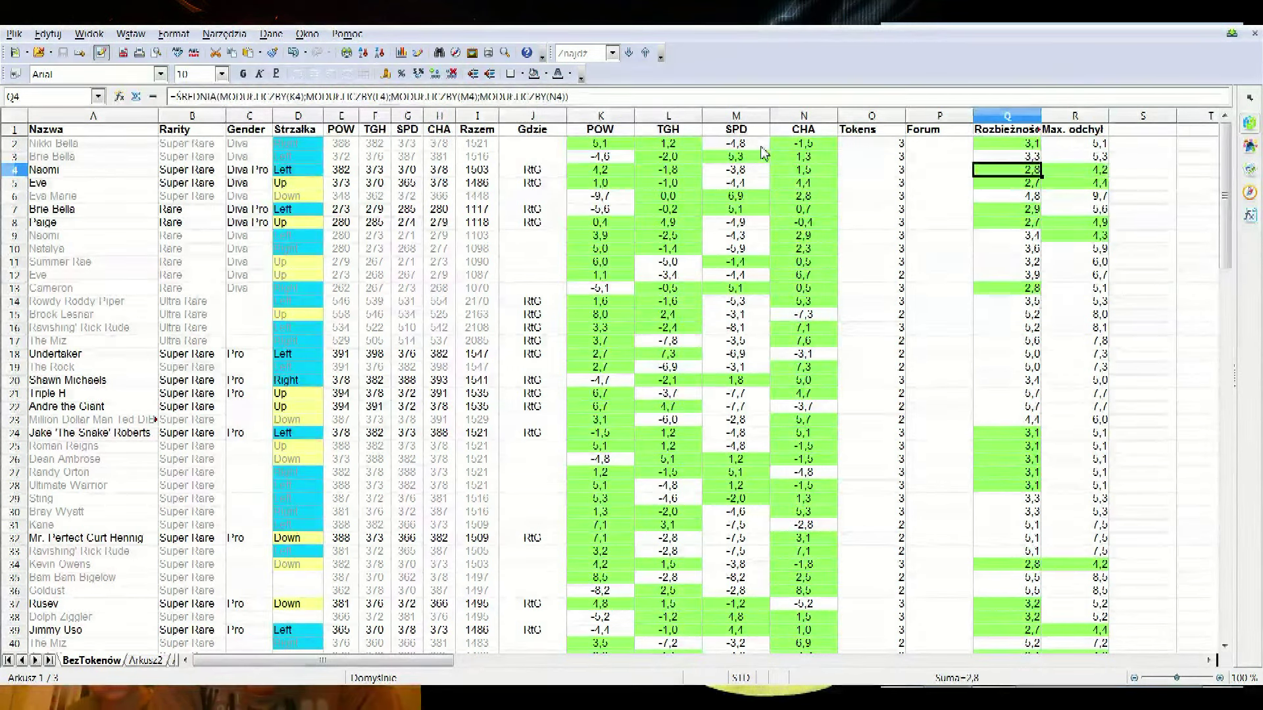
# - Review the Rozbieżność values from Eve's card in row 5 down to Kevin Owens in row 34
pyautogui.press('Down')
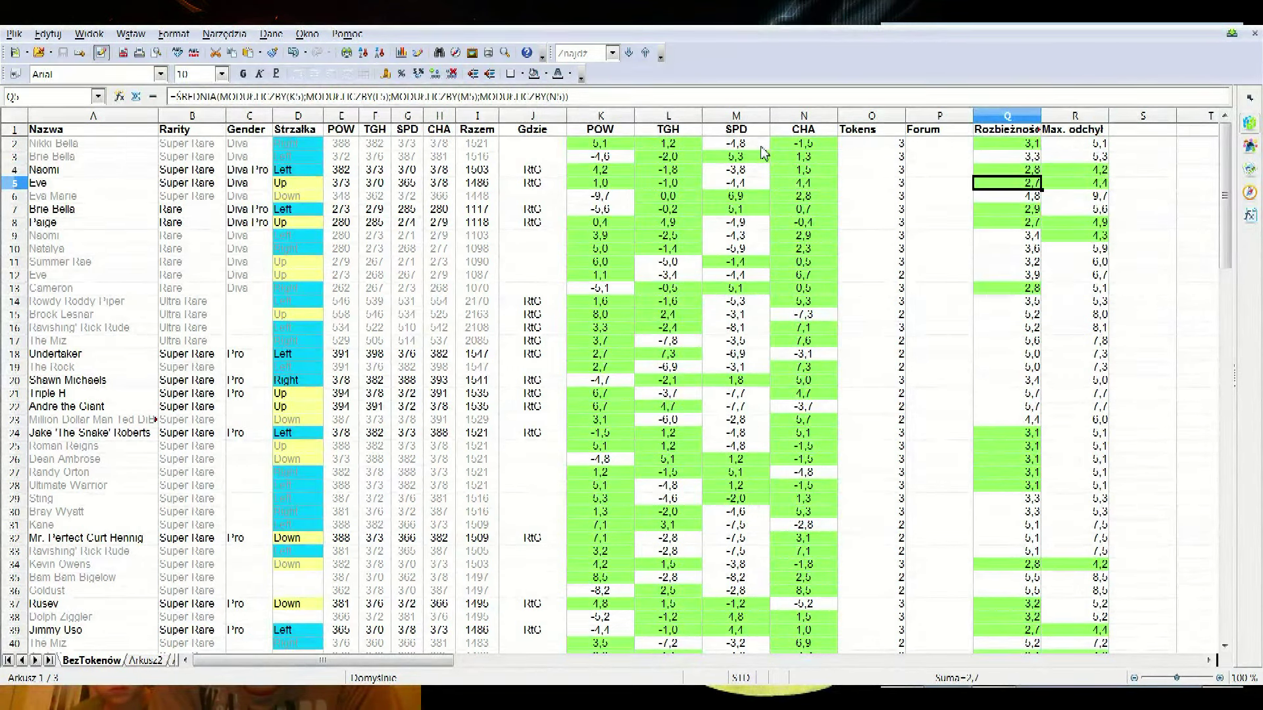
pyautogui.press('Down')
pyautogui.press('Down')
pyautogui.press('Down')
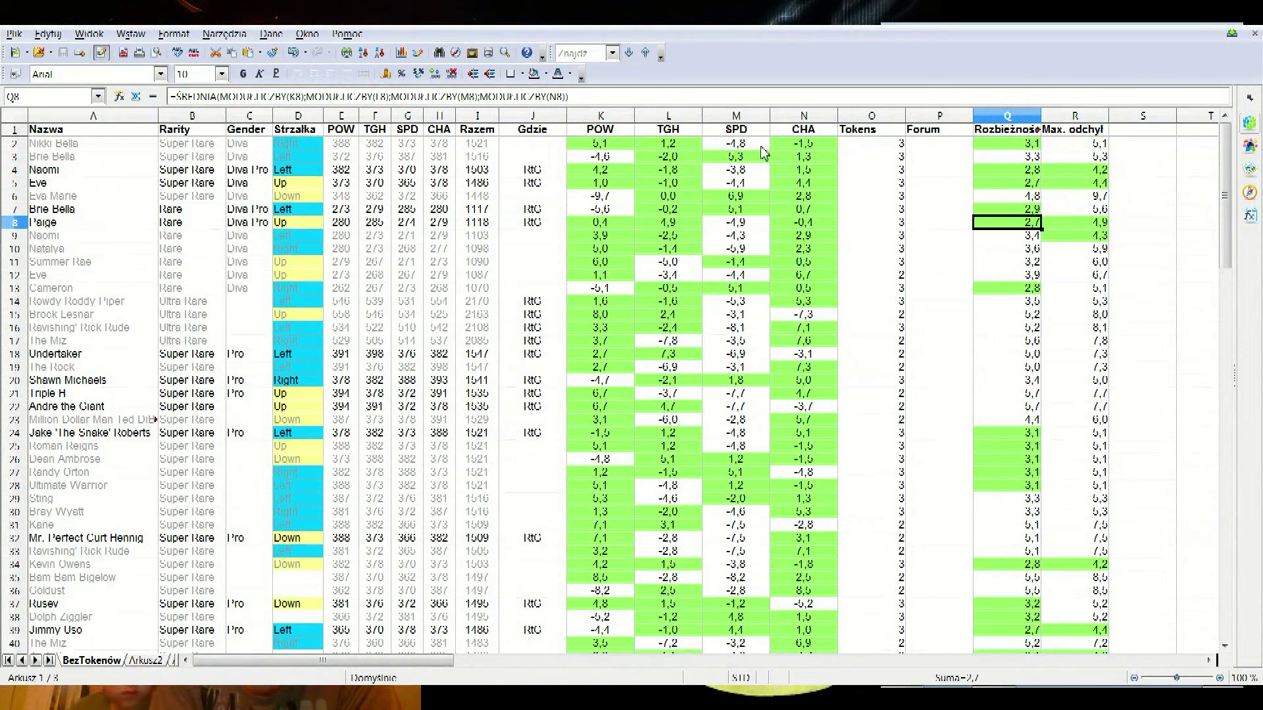
pyautogui.press('Down')
pyautogui.press('Down')
pyautogui.press('Down')
pyautogui.press('Down')
pyautogui.press('Down')
pyautogui.press('Down')
pyautogui.press('Down')
pyautogui.press('Down')
pyautogui.press('Down')
pyautogui.press('Down')
pyautogui.press('Down')
pyautogui.press('Down')
pyautogui.press('Down')
pyautogui.press('Down')
pyautogui.press('Down')
pyautogui.press('Down')
pyautogui.press('Down')
pyautogui.press('Down')
pyautogui.press('Down')
pyautogui.press('Down')
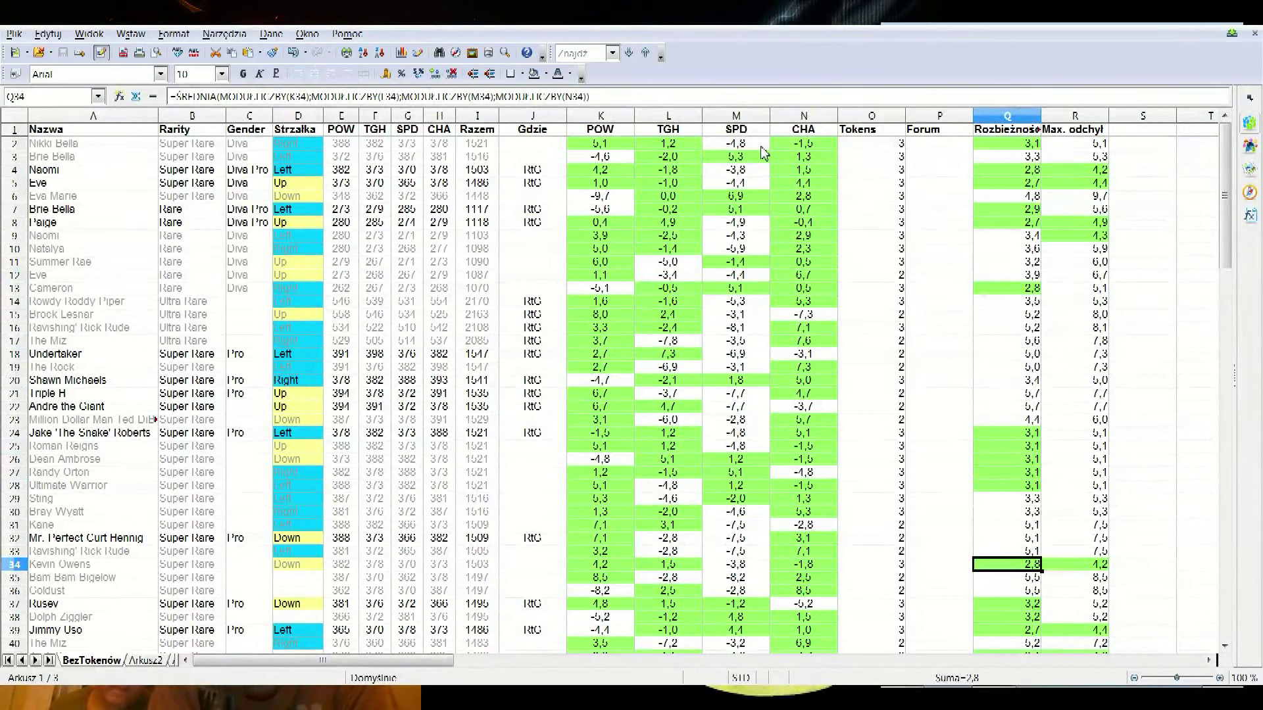
# - Review the Rozbieżność values back up to Jake 'The Snake' Roberts in row 24, rechecking rows 25 to 27
pyautogui.press('Up')
pyautogui.press('Up')
pyautogui.press('Up')
pyautogui.press('Up')
pyautogui.press('Up')
pyautogui.press('Up')
pyautogui.press('Up')
pyautogui.press('Up')
pyautogui.press('Up')
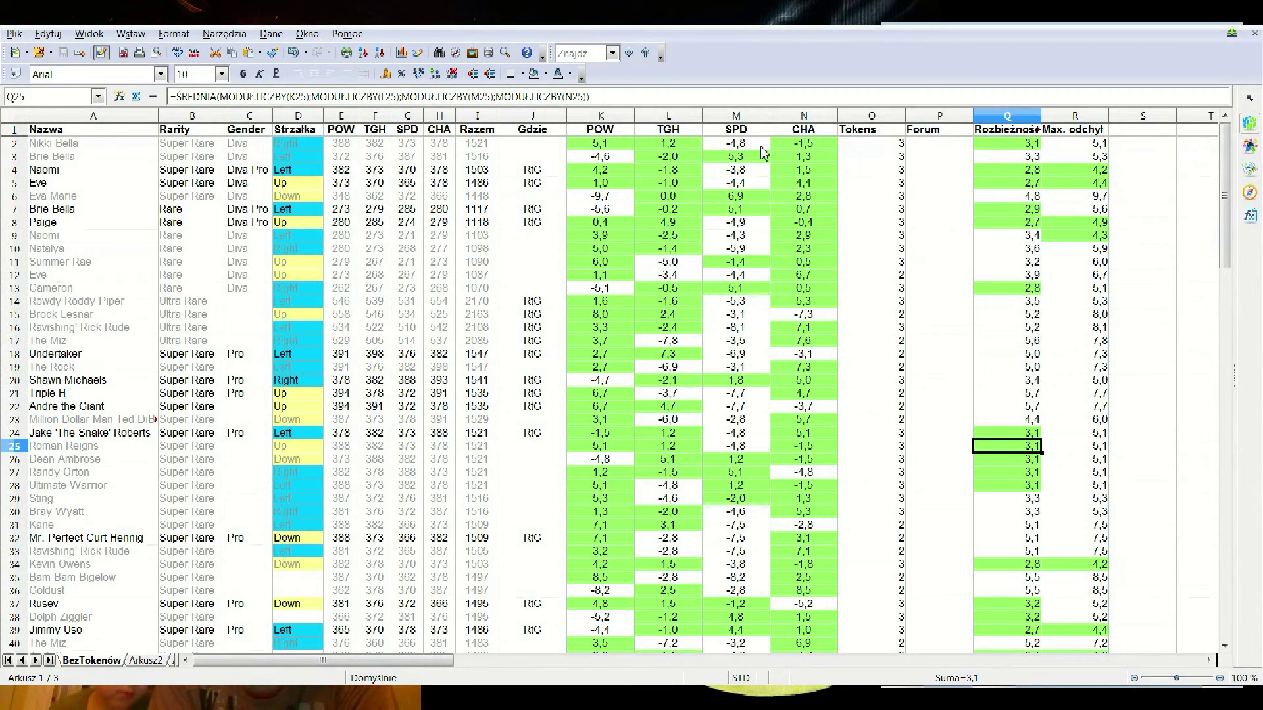
pyautogui.press('Down')
pyautogui.press('Down')
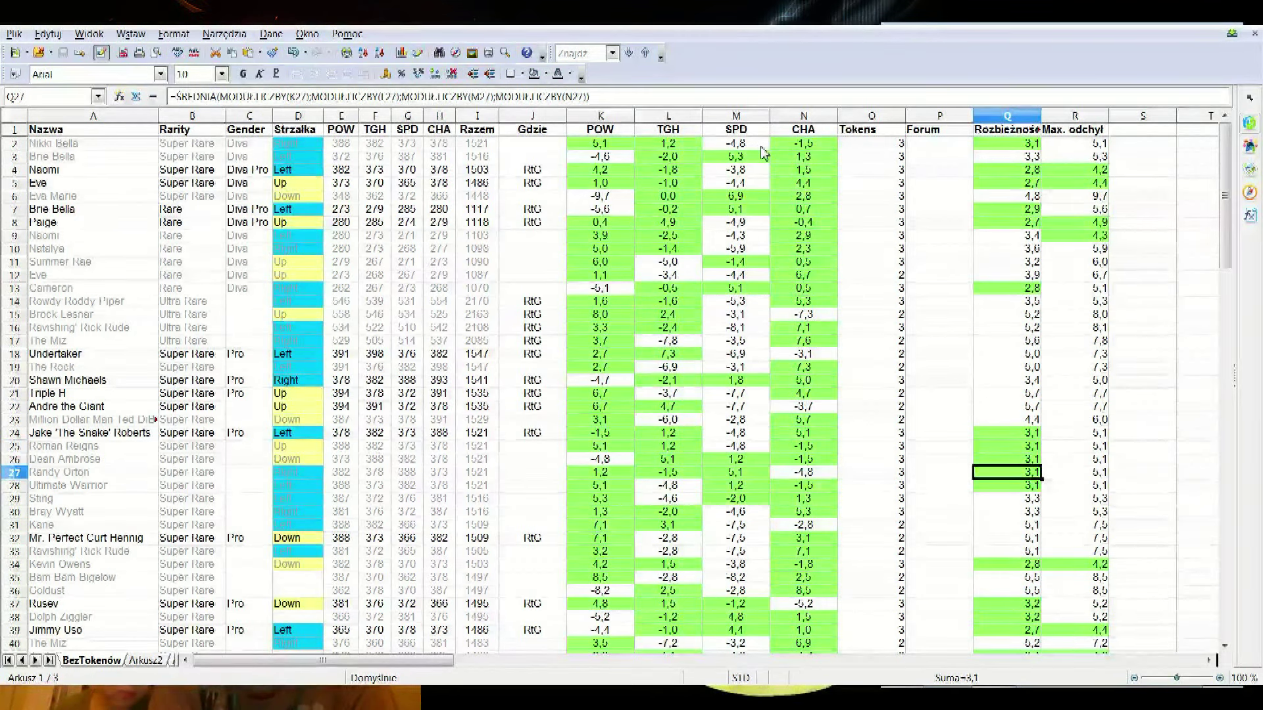
pyautogui.press('Up')
pyautogui.press('Up')
pyautogui.press('Up')
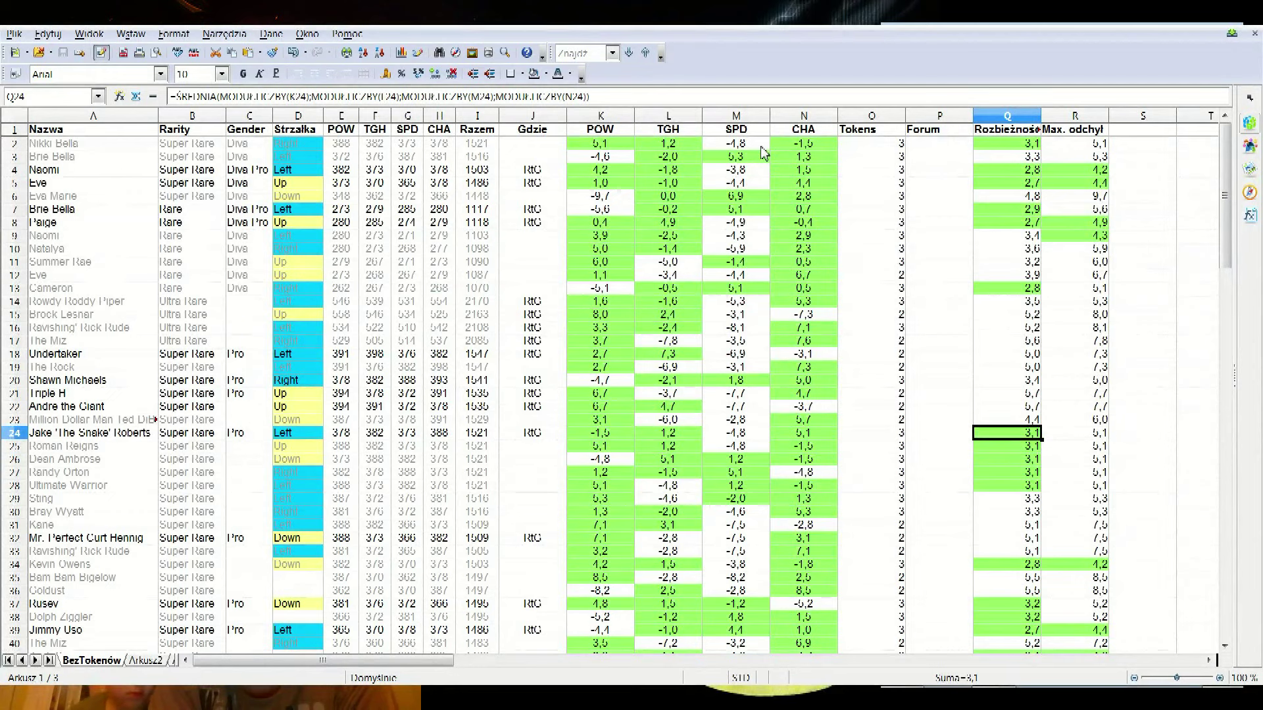
# - Review the Rozbieżność values from row 24 down to Kevin Owens in row 34 and return to row 2
pyautogui.press('Down')
pyautogui.press('Down')
pyautogui.press('Down')
pyautogui.press('Down')
pyautogui.press('Down')
pyautogui.press('Down')
pyautogui.press('Down')
pyautogui.press('Down')
pyautogui.press('Down')
pyautogui.press('Down')
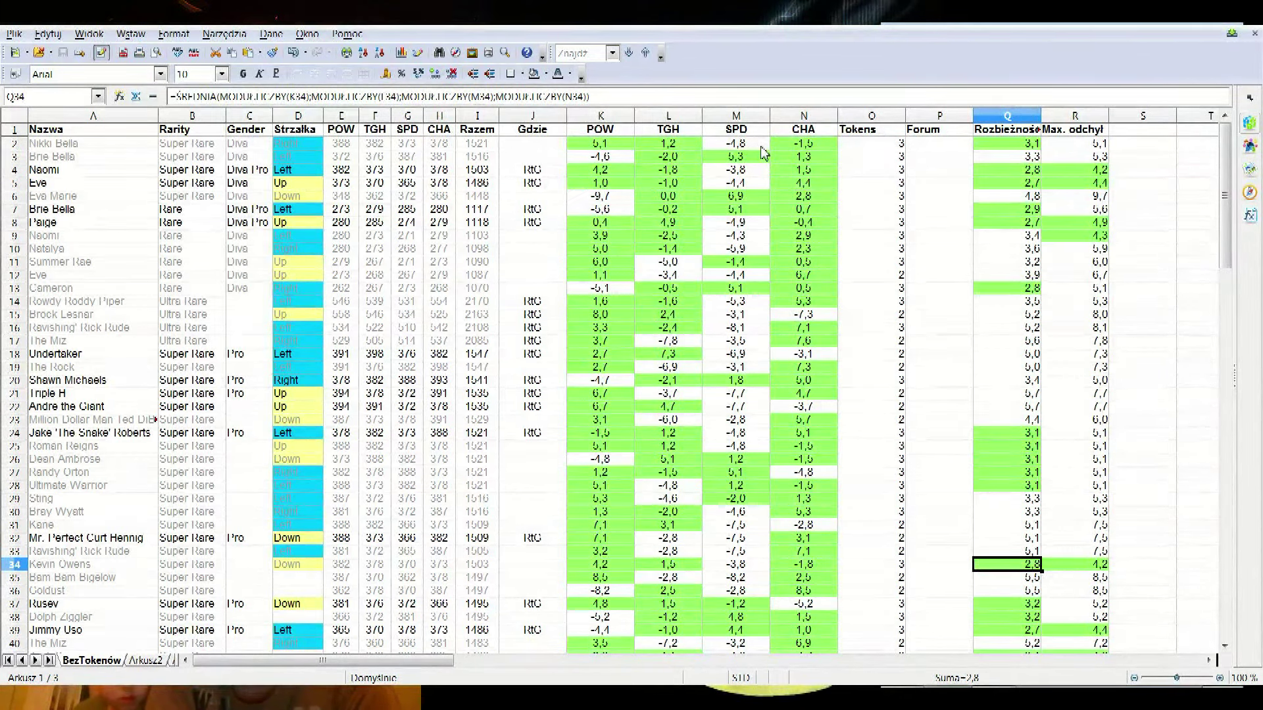
pyautogui.hotkey('ctrl', 'Up')
pyautogui.press('Down')
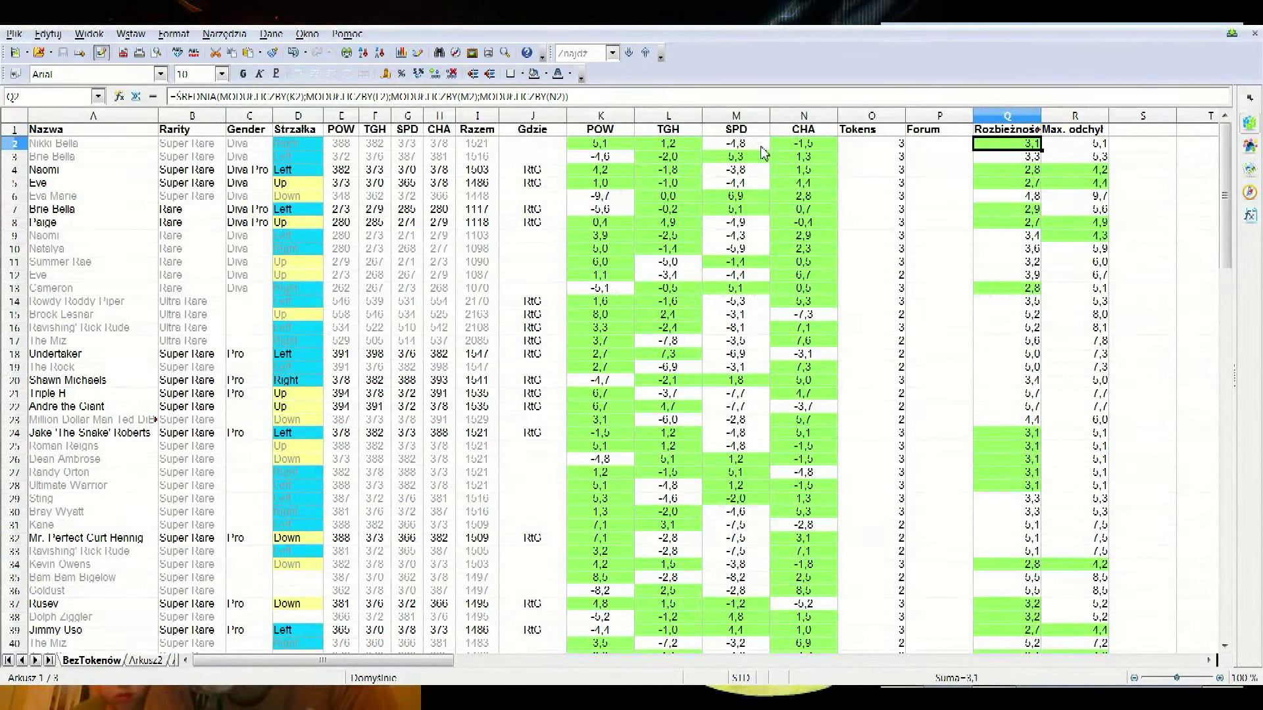
# - Look over the Rozbieżność column down to the cards around row 80 and return to row 2
pyautogui.press('pagedown')
pyautogui.press('pagedown')
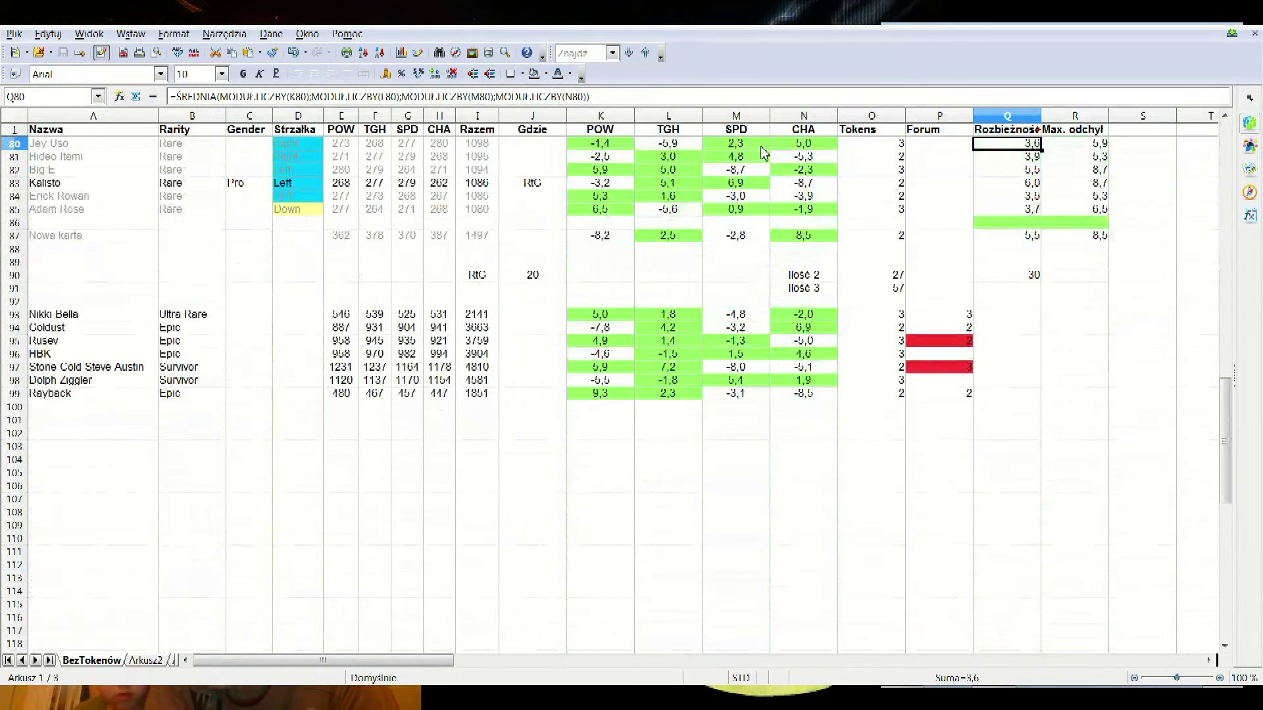
pyautogui.press('pageup')
pyautogui.press('pageup')
# - Review the Rozbieżność values from row 2 down to Jimmy Uso in row 39
pyautogui.press('Down')
pyautogui.press('Down')
pyautogui.press('Down')
pyautogui.press('Down')
pyautogui.press('Down')
pyautogui.press('Down')
pyautogui.press('Down')
pyautogui.press('Down')
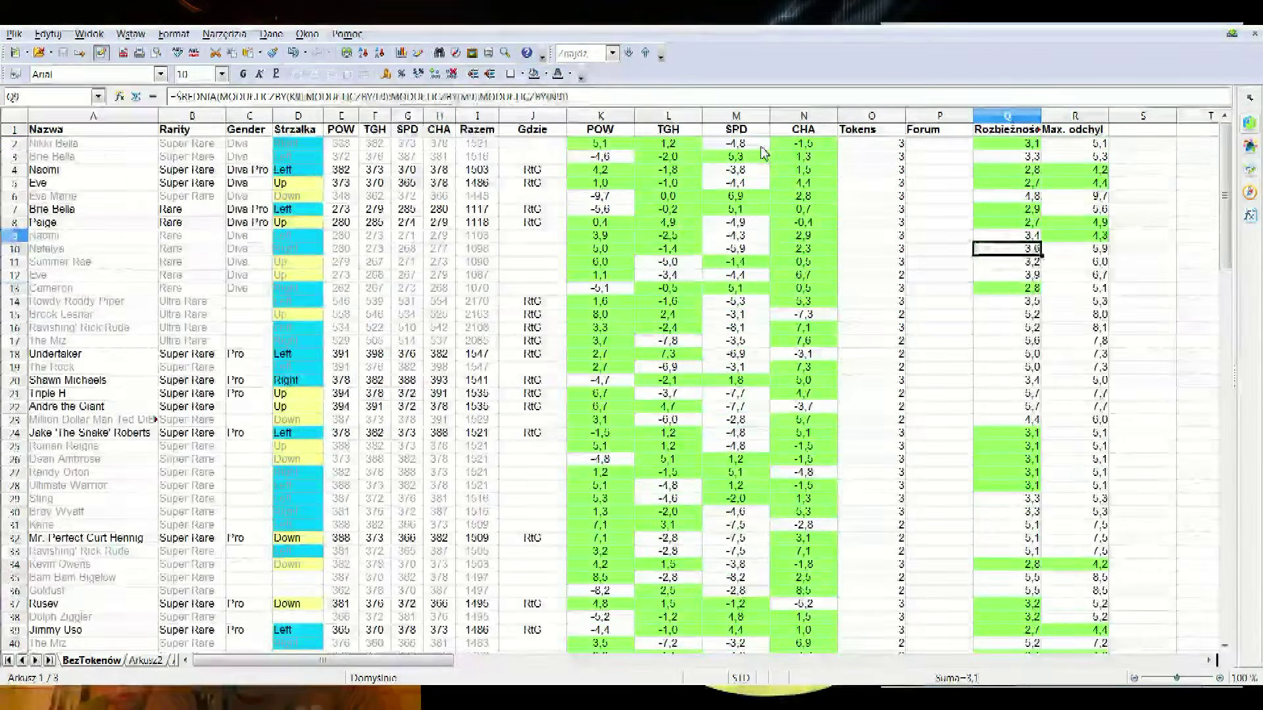
pyautogui.press('Down')
pyautogui.press('Down')
pyautogui.press('Down')
pyautogui.press('Down')
pyautogui.press('Down')
pyautogui.press('Down')
pyautogui.press('Down')
pyautogui.press('Down')
pyautogui.press('Down')
pyautogui.press('Down')
pyautogui.press('Down')
pyautogui.press('Down')
pyautogui.press('Down')
pyautogui.press('Down')
pyautogui.press('Down')
pyautogui.press('Down')
pyautogui.press('Down')
pyautogui.press('Down')
pyautogui.press('Down')
pyautogui.press('Down')
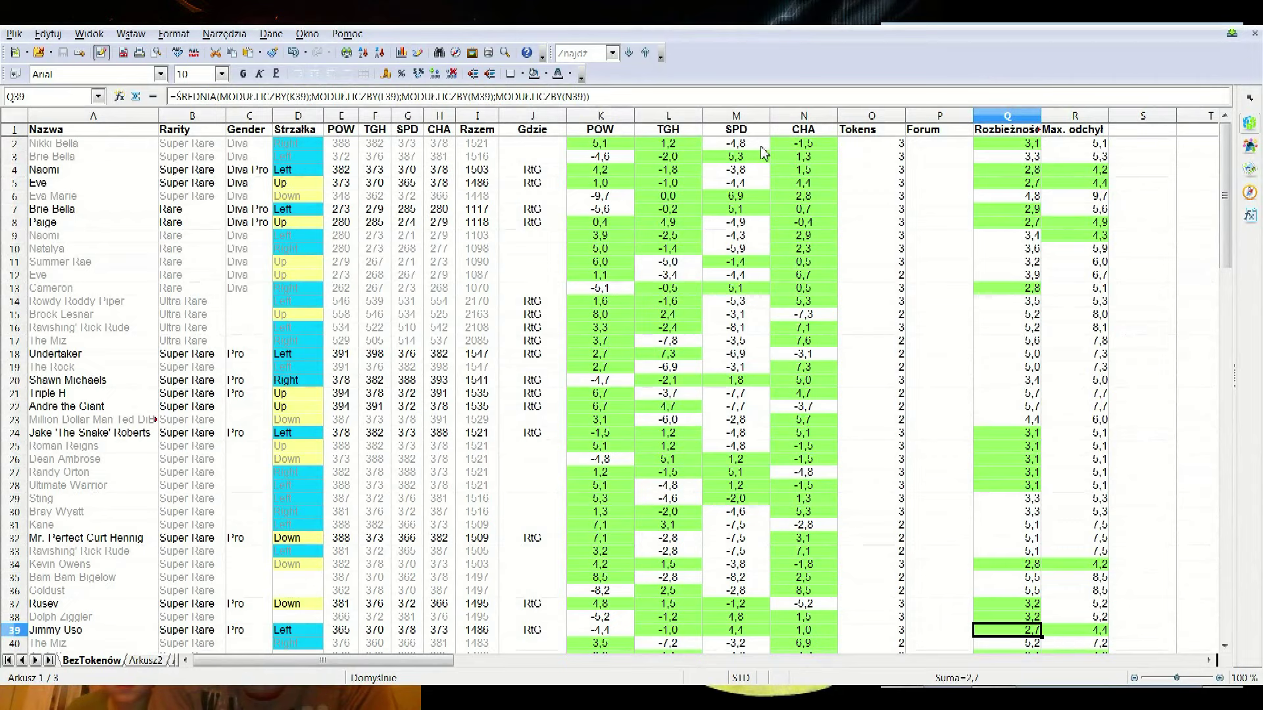
# - Recheck the Rozbieżność values of the cards in rows 34 to 42, finishing on Kevin Owens in row 34
pyautogui.press('Up')
pyautogui.press('Up')
pyautogui.press('Up')
pyautogui.press('Up')
pyautogui.press('Up')
pyautogui.press('Down')
pyautogui.press('Down')
pyautogui.press('Down')
pyautogui.press('Down')
pyautogui.press('Down')
pyautogui.press('Down')
pyautogui.press('Down')
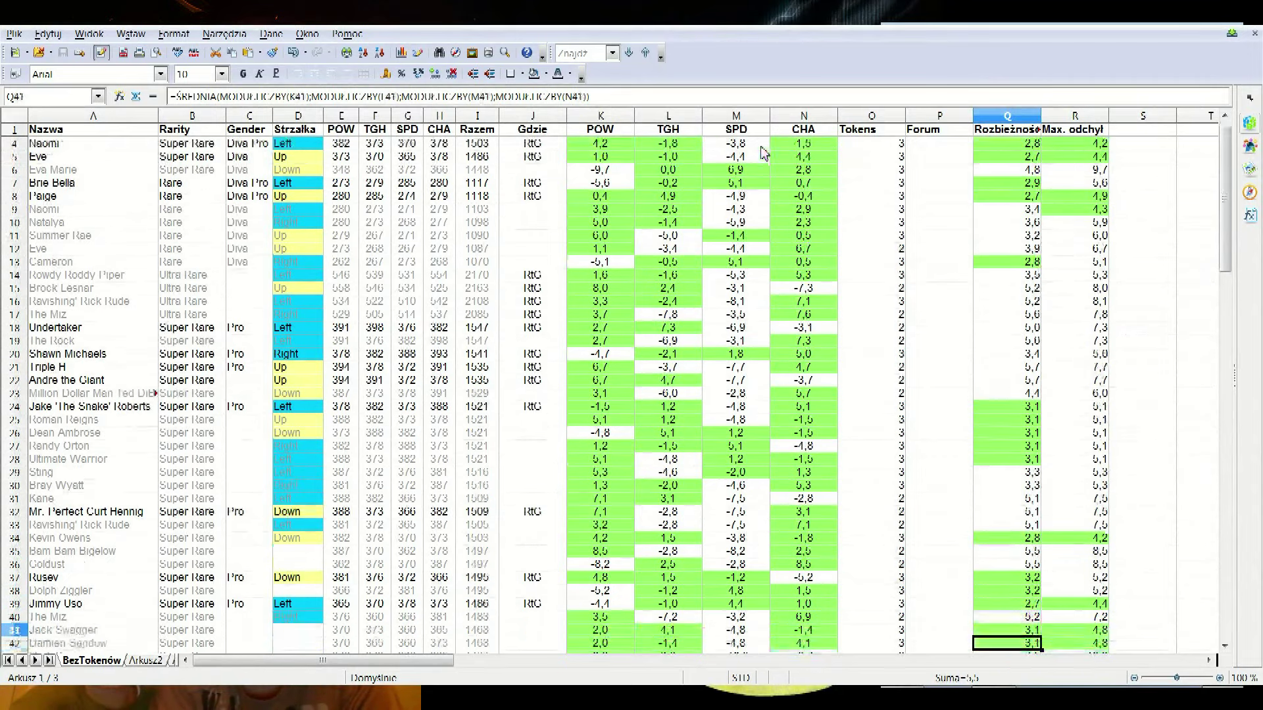
pyautogui.press('Up')
pyautogui.press('Up')
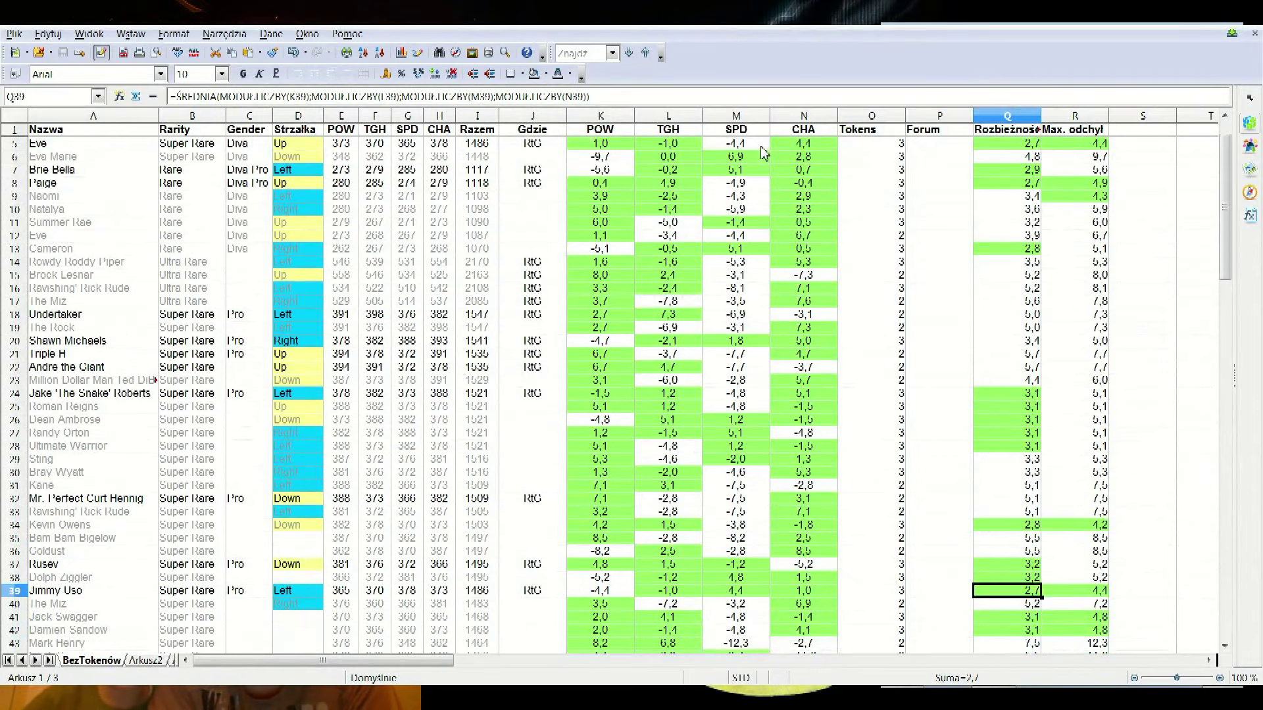
pyautogui.press('Down')
pyautogui.press('Up')
pyautogui.press('Up')
pyautogui.press('Up')
pyautogui.press('Up')
pyautogui.press('Up')
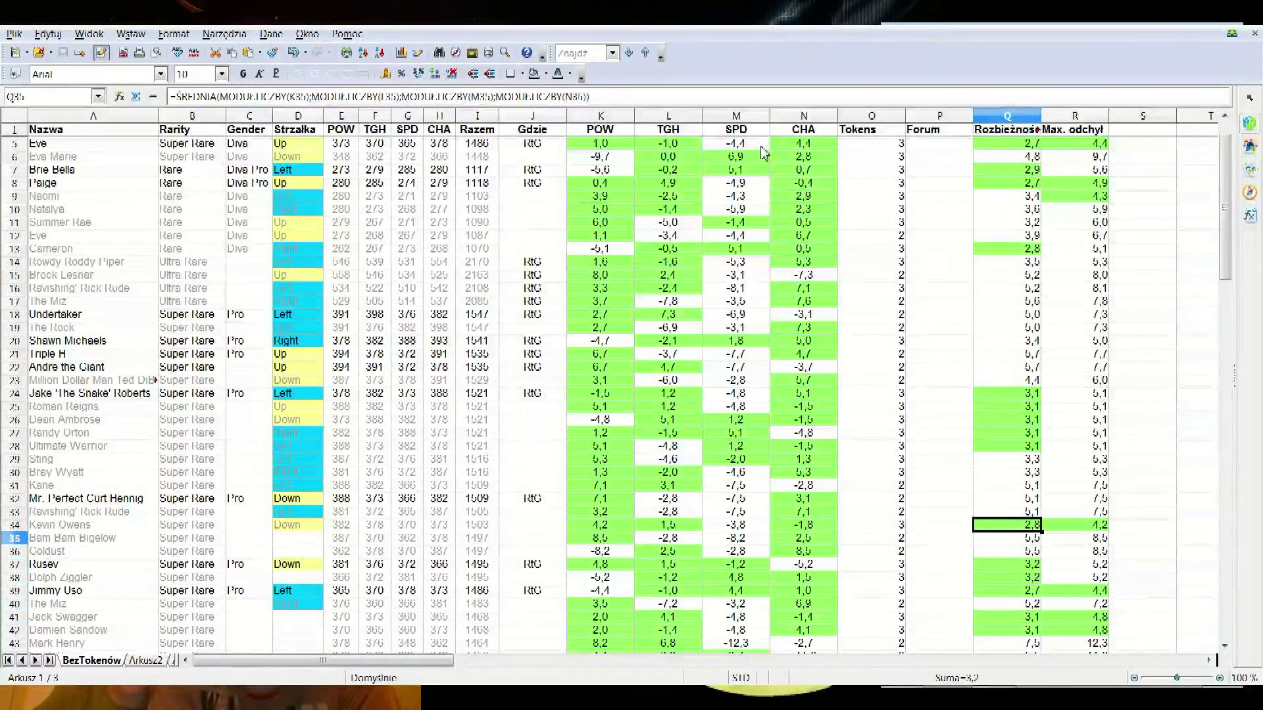
pyautogui.press('Up')
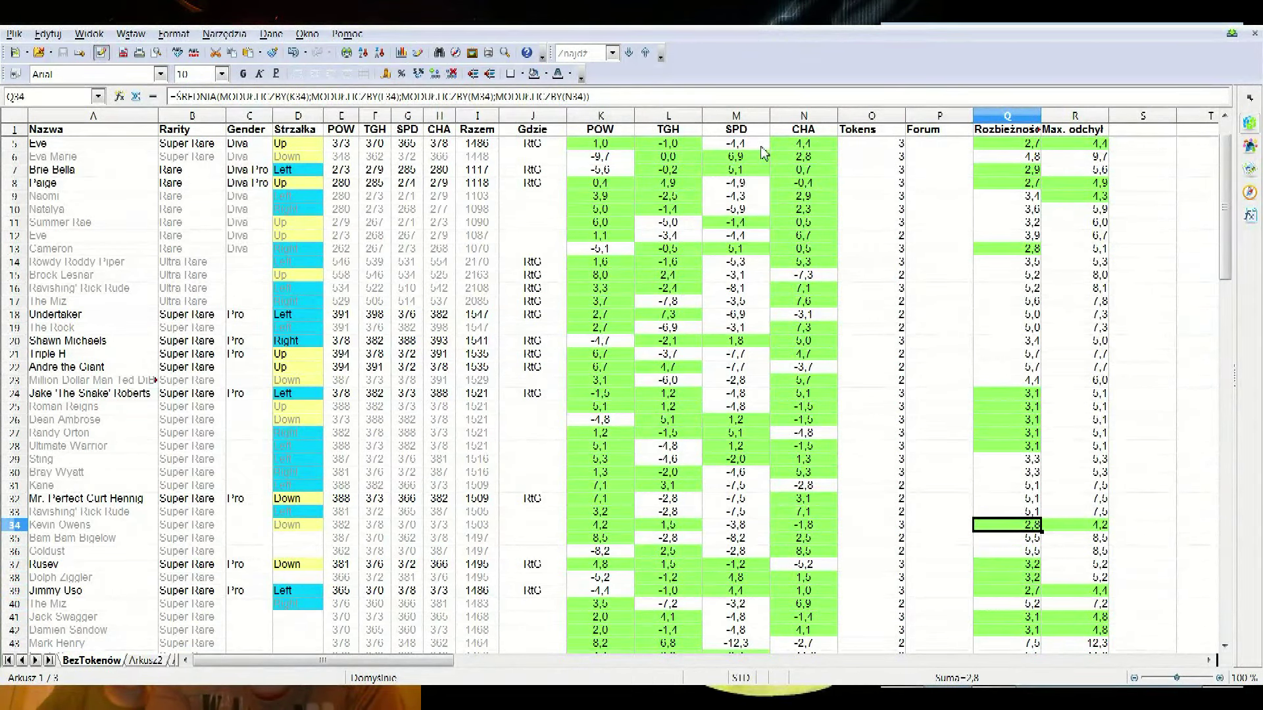
# - Compare Cameron's Rozbieżność and Max. odchyl in row 13 and review the Max. odchyl values down to Kevin Owens in row 34
pyautogui.click(985, 252)
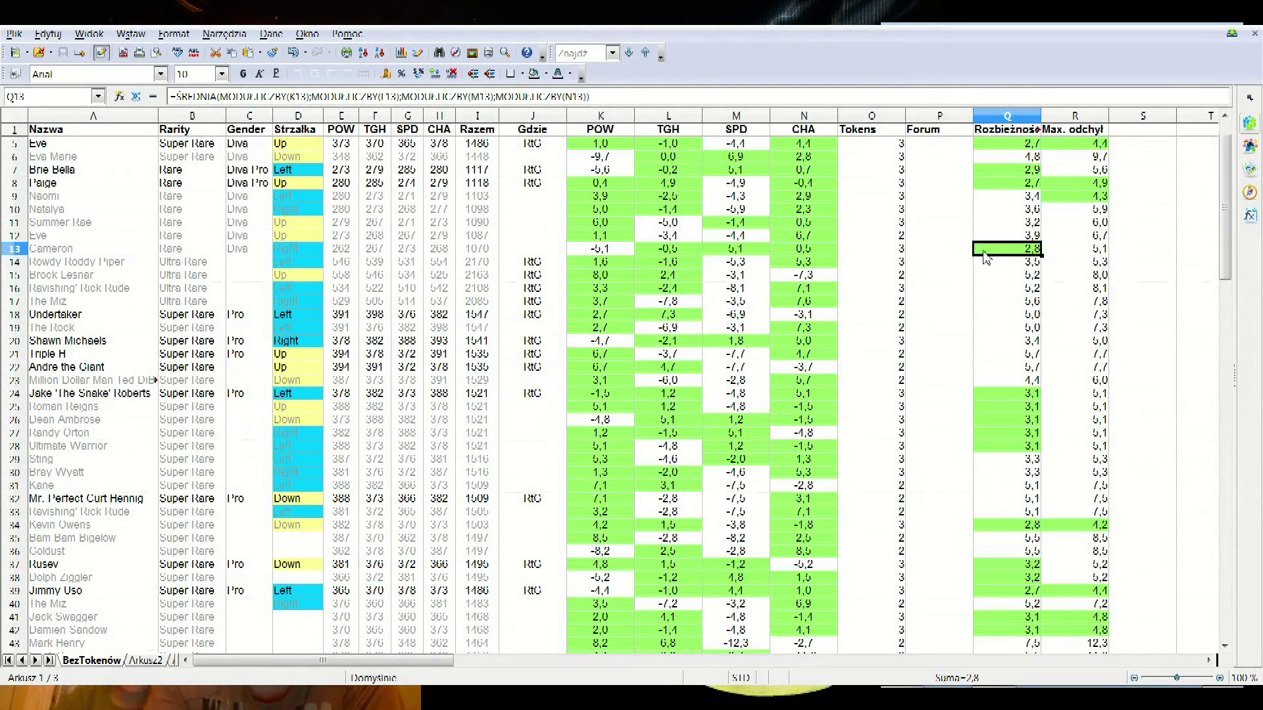
pyautogui.press('Right')
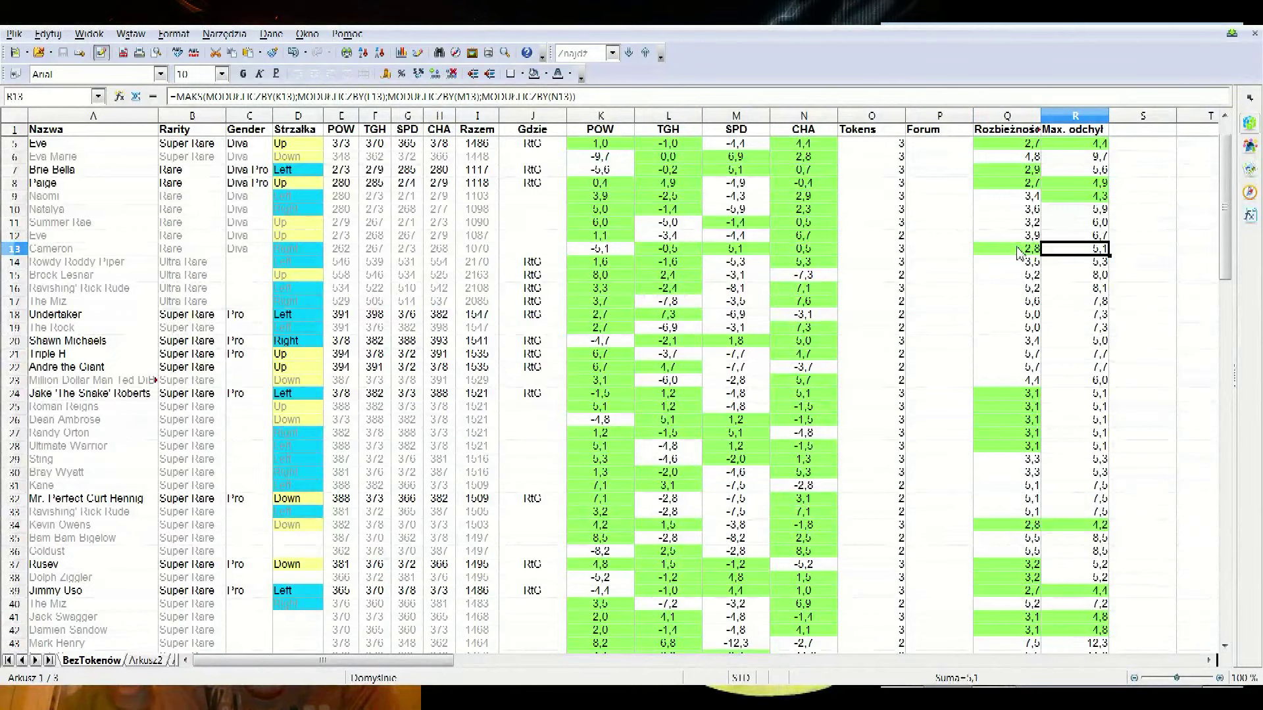
pyautogui.press('Down')
pyautogui.press('Down')
pyautogui.press('Down')
pyautogui.press('Down')
pyautogui.press('Down')
pyautogui.press('Down')
pyautogui.press('Down')
pyautogui.press('Down')
pyautogui.press('Down')
pyautogui.press('Down')
pyautogui.press('Down')
pyautogui.press('Down')
pyautogui.press('Down')
pyautogui.press('Down')
pyautogui.press('Down')
pyautogui.press('Down')
pyautogui.press('Down')
pyautogui.press('Down')
pyautogui.press('Down')
pyautogui.press('Down')
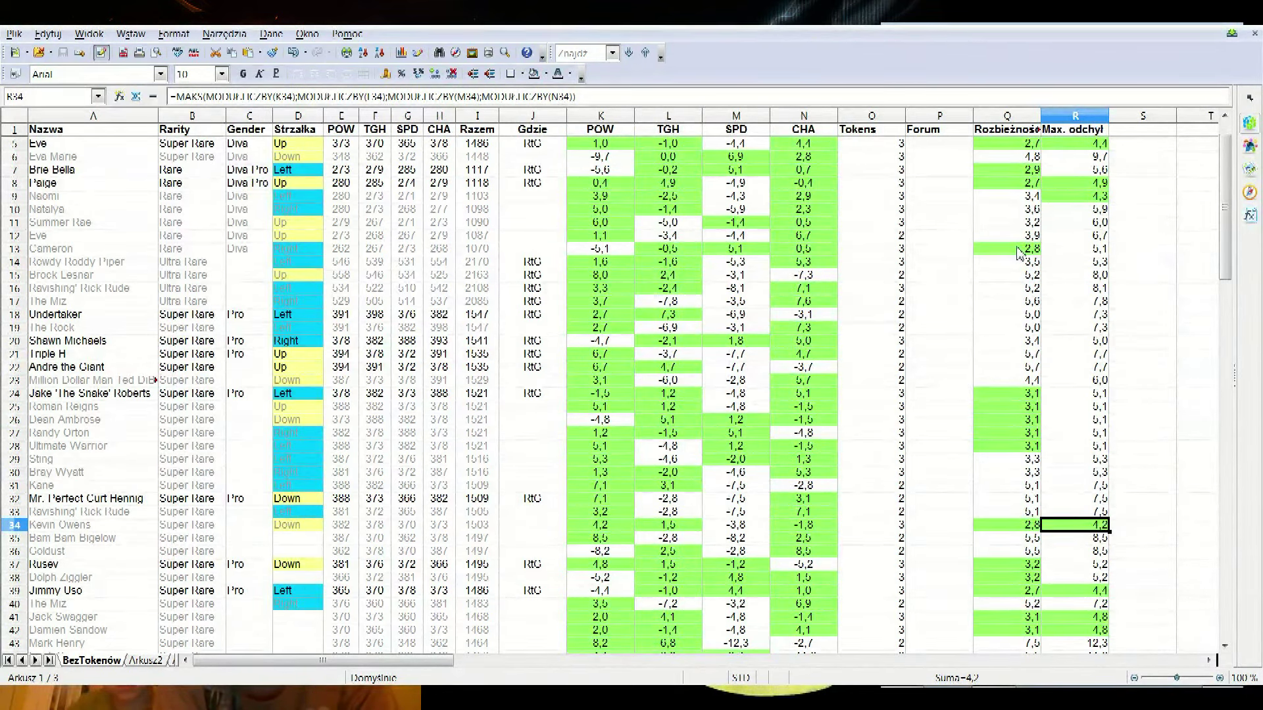
# - Look over the Max. odchyl values of the lower cards past Big Show in row 73 and return to row 34
pyautogui.press('pagedown')
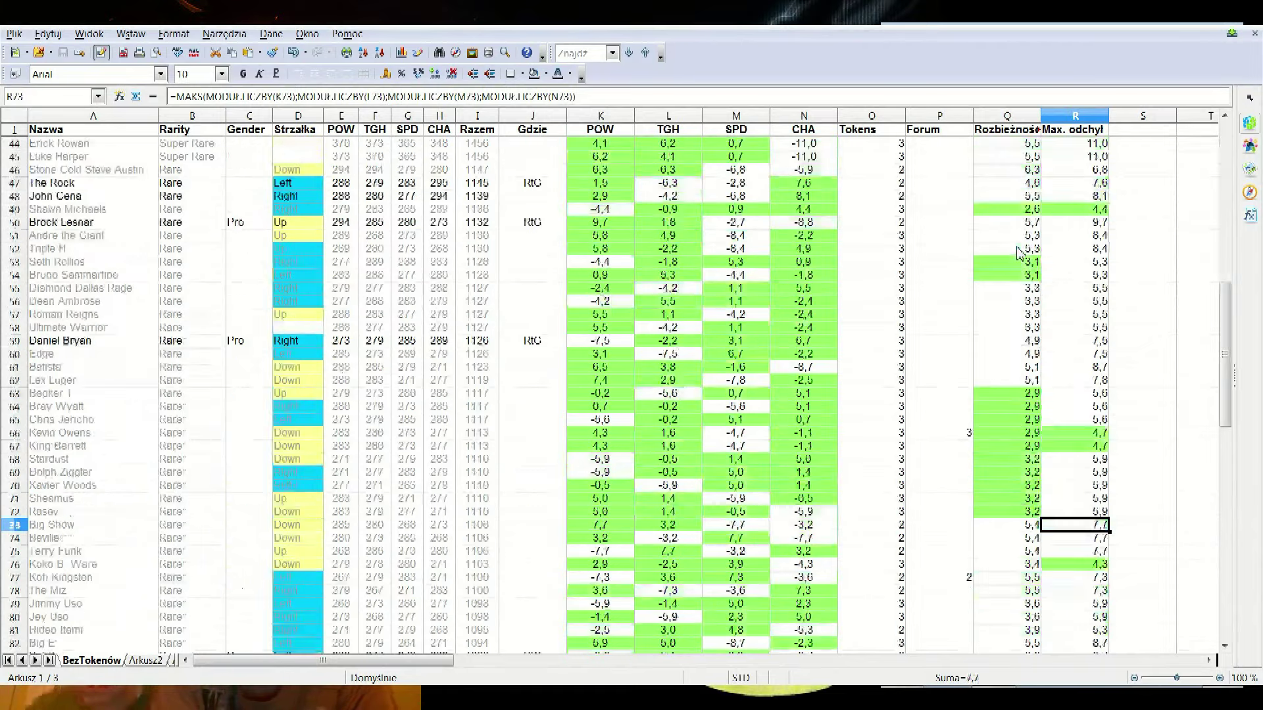
pyautogui.press('pagedown')
pyautogui.press('pageup')
pyautogui.press('pageup')
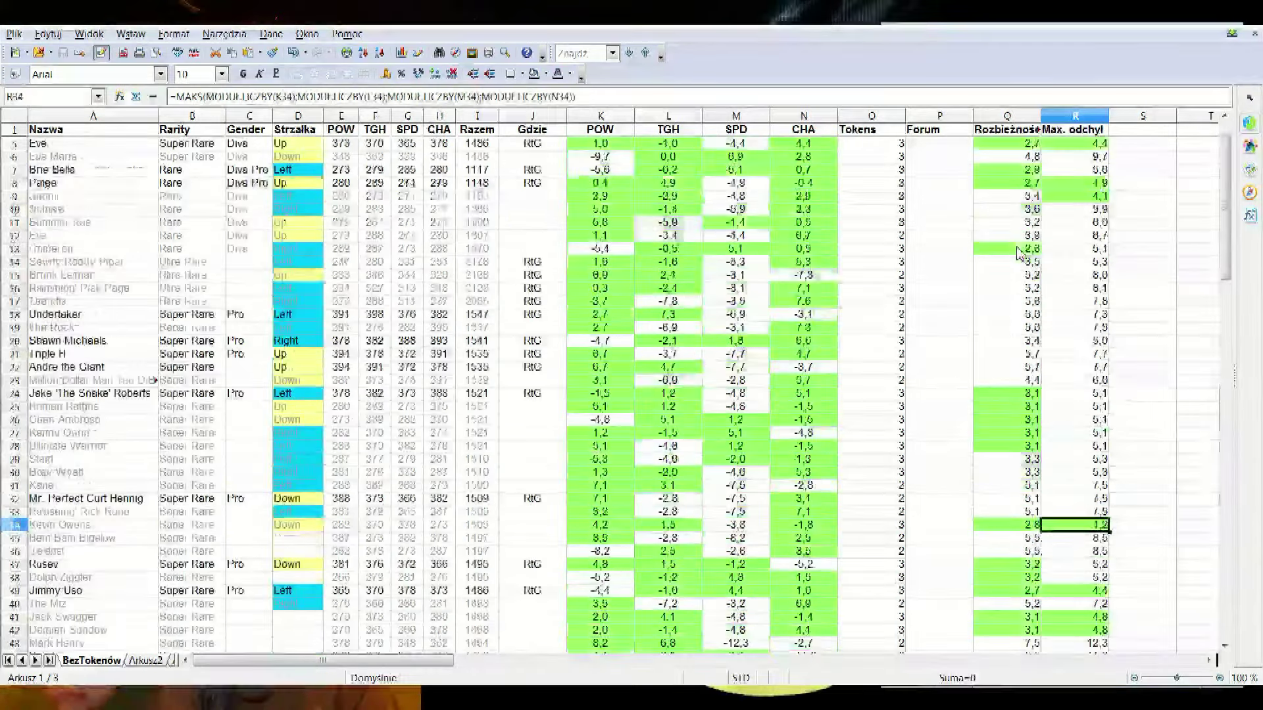
# - Compare Naomi's Max. odchyl with her Rozbieżność in row 4 again
pyautogui.hotkey('ctrl', 'Up')
pyautogui.press('Down')
pyautogui.press('Down')
pyautogui.press('Down')
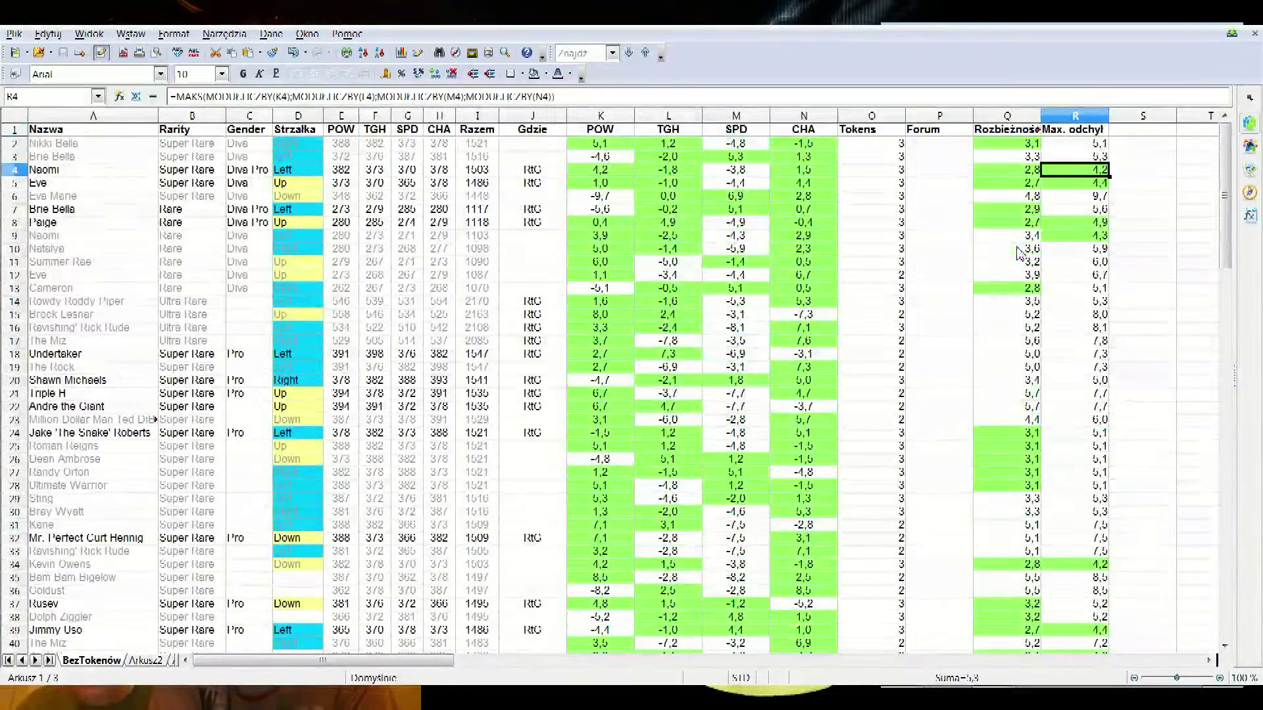
pyautogui.press('Left')
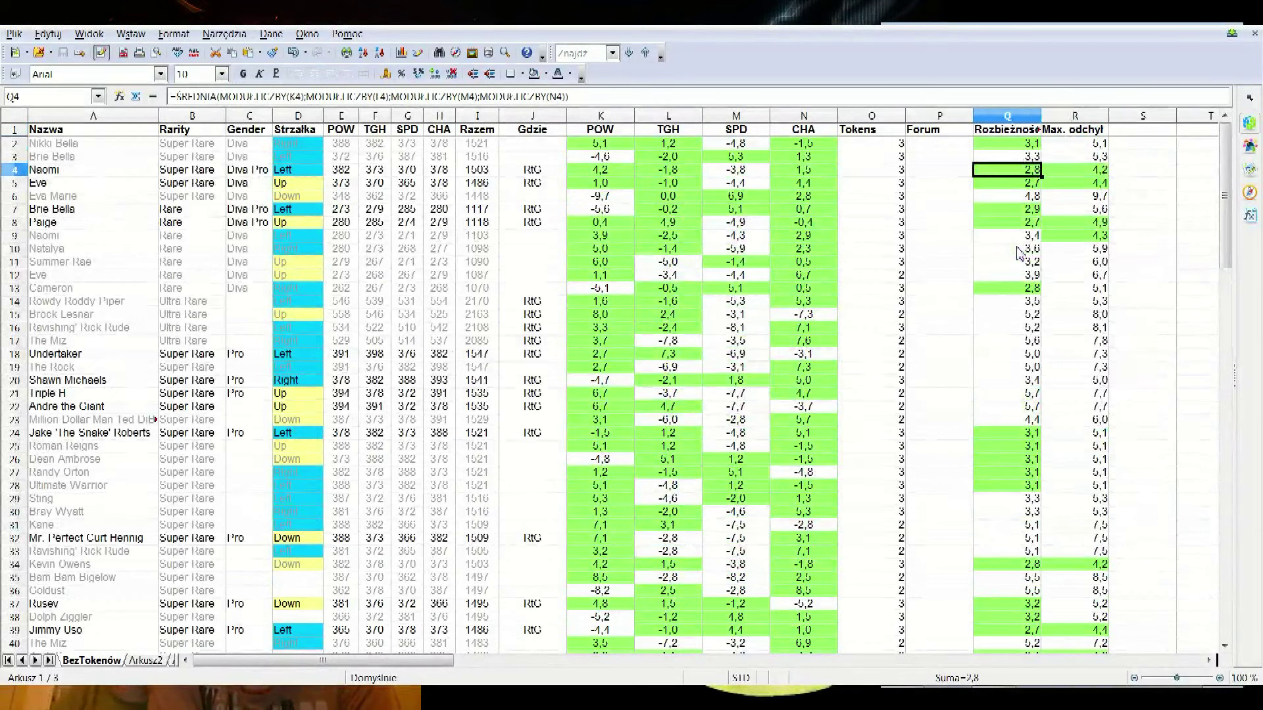
pyautogui.press('Right')
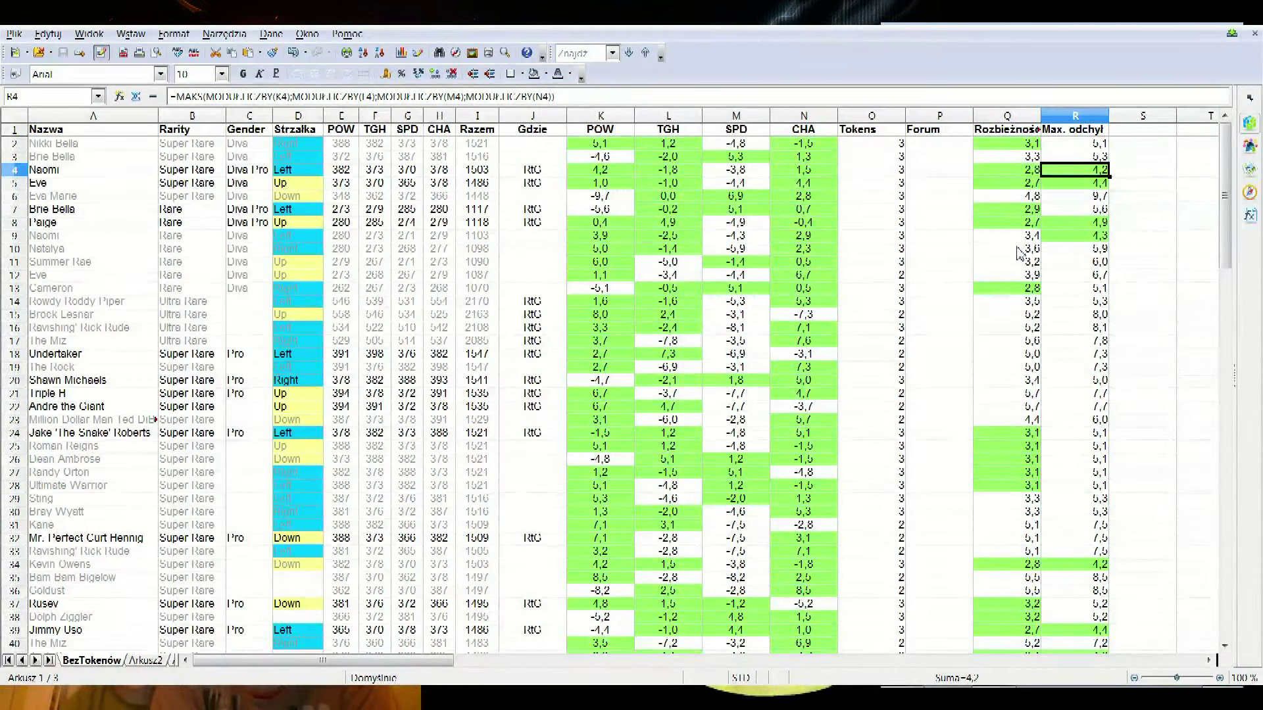
# - Compare Kevin Owens's Rozbieżność with his Max. odchyl in row 34
pyautogui.scroll(-3, 914, 428)
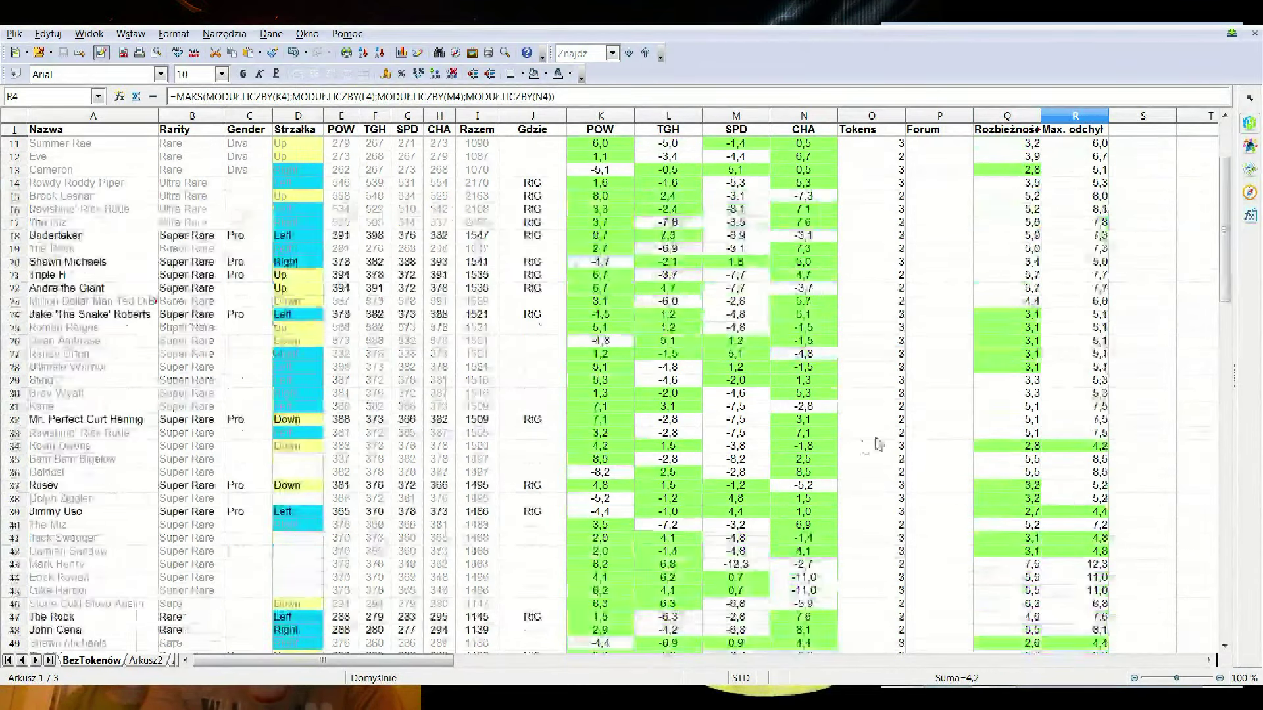
pyautogui.click(1014, 448)
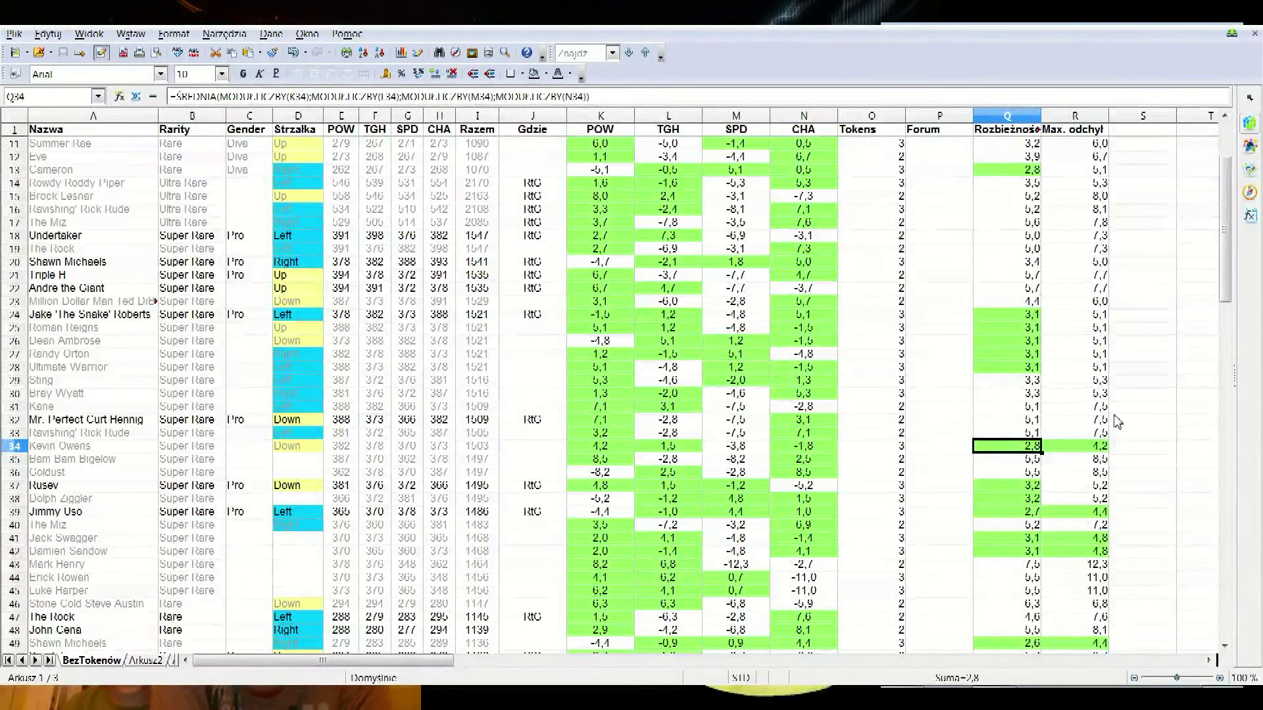
pyautogui.press('Right')
pyautogui.press('Right')
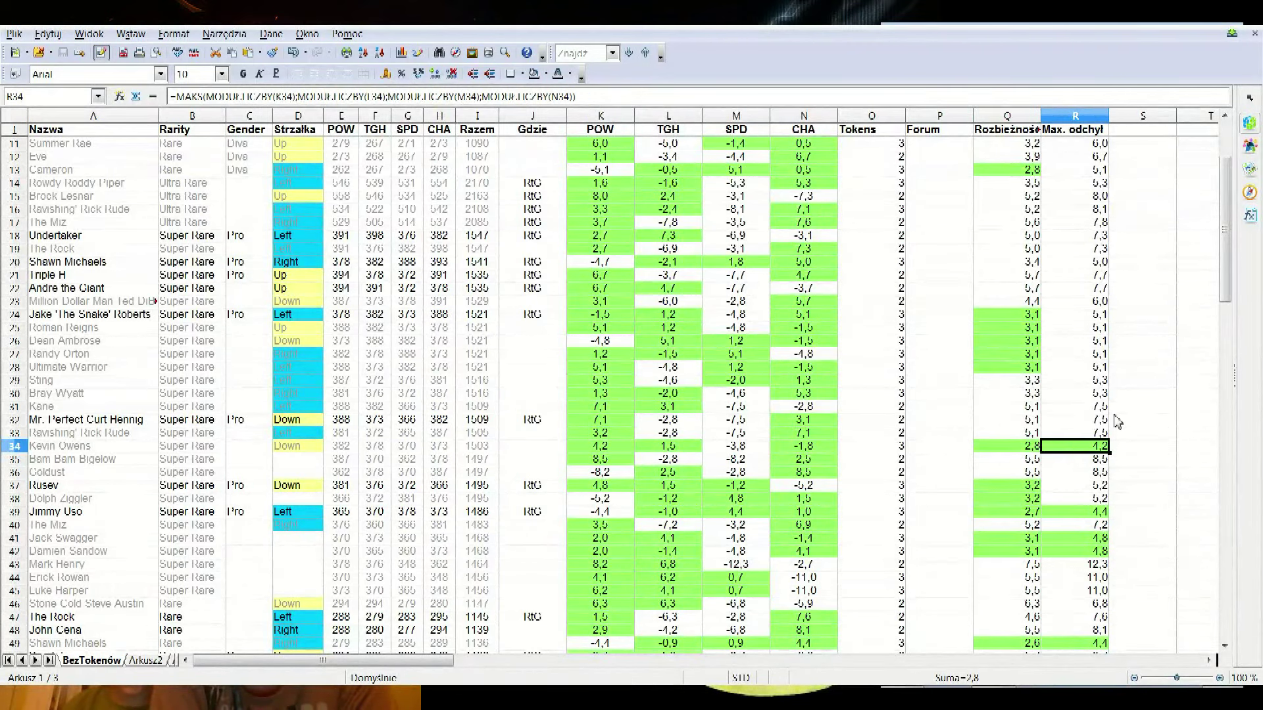
# - Examine Kevin Owens's row 34 from Max. odchyl back through the stat deviations to the Gdzie column and return to Rozbieżność
pyautogui.press('Left')
pyautogui.press('Left')
pyautogui.press('Left')
pyautogui.press('Left')
pyautogui.press('Left')
pyautogui.press('Left')
pyautogui.press('Left')
pyautogui.press('Left')
pyautogui.press('Left')
pyautogui.press('Left')
pyautogui.press('Left')
pyautogui.press('Left')
pyautogui.press('Left')
pyautogui.press('Left')
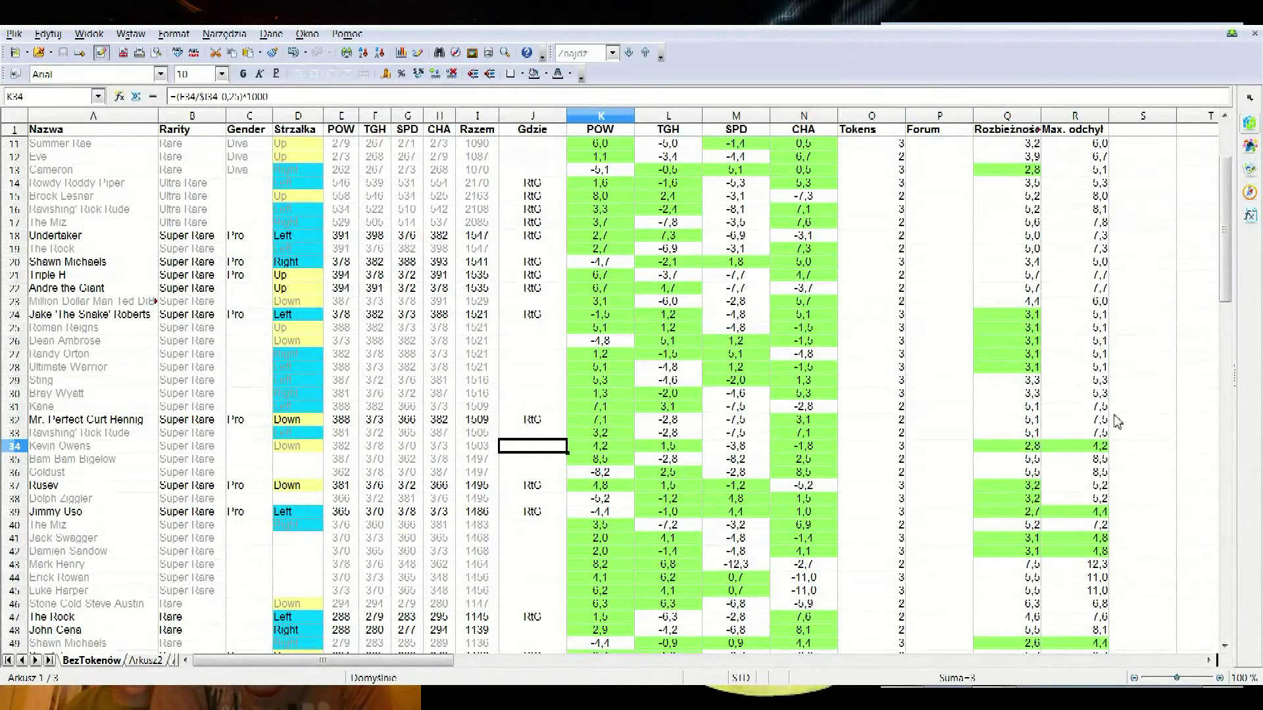
pyautogui.press('Right')
pyautogui.press('Right')
pyautogui.press('Right')
pyautogui.press('Right')
pyautogui.press('Right')
pyautogui.press('Right')
pyautogui.press('Right')
pyautogui.press('Right')
pyautogui.press('Right')
pyautogui.press('Right')
pyautogui.press('Right')
pyautogui.press('Right')
pyautogui.press('Right')
pyautogui.press('Right')
pyautogui.press('Right')
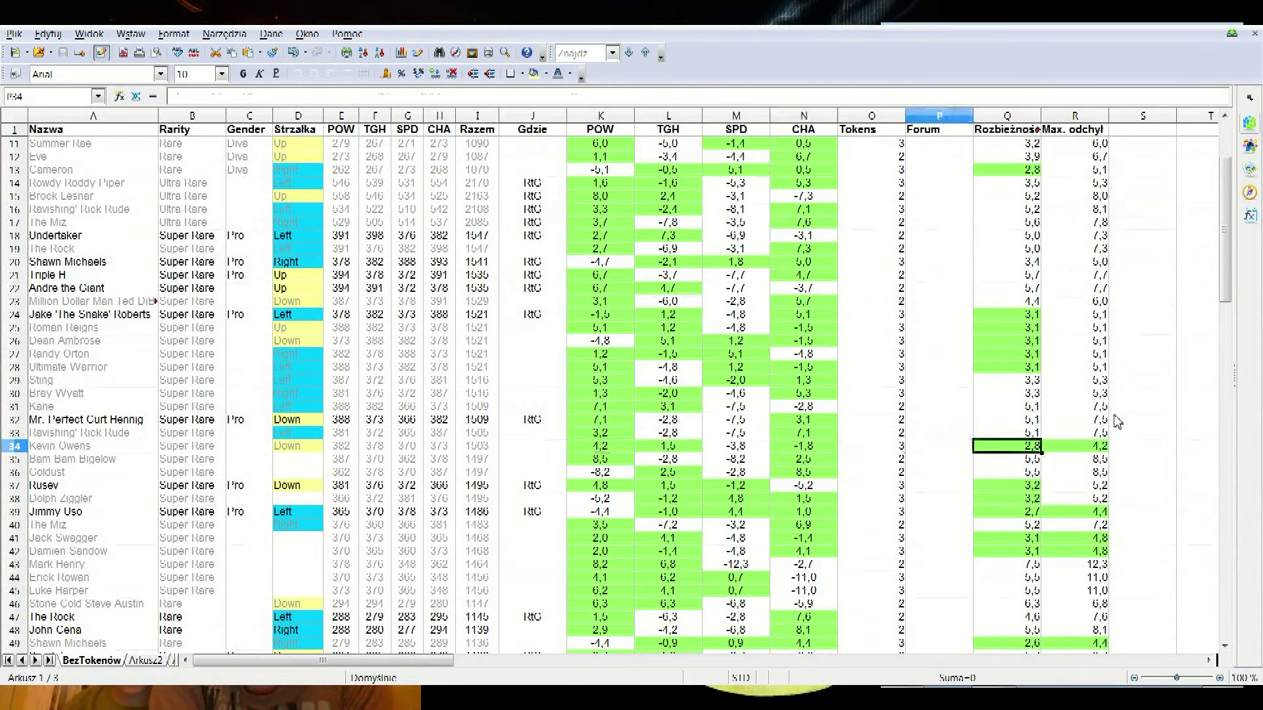
# - Trace Kevin Owens's row 34 from the deviation columns back to the card's name in Nazwa
pyautogui.press('Left')
pyautogui.press('Left')
pyautogui.press('Left')
pyautogui.press('Left')
pyautogui.press('Left')
pyautogui.press('Left')
pyautogui.press('Left')
pyautogui.press('Left')
pyautogui.press('Left')
pyautogui.press('Left')
pyautogui.press('Left')
pyautogui.press('Left')
pyautogui.press('Left')
pyautogui.press('Left')
pyautogui.press('Left')
pyautogui.press('Left')
pyautogui.press('Left')
pyautogui.press('Left')
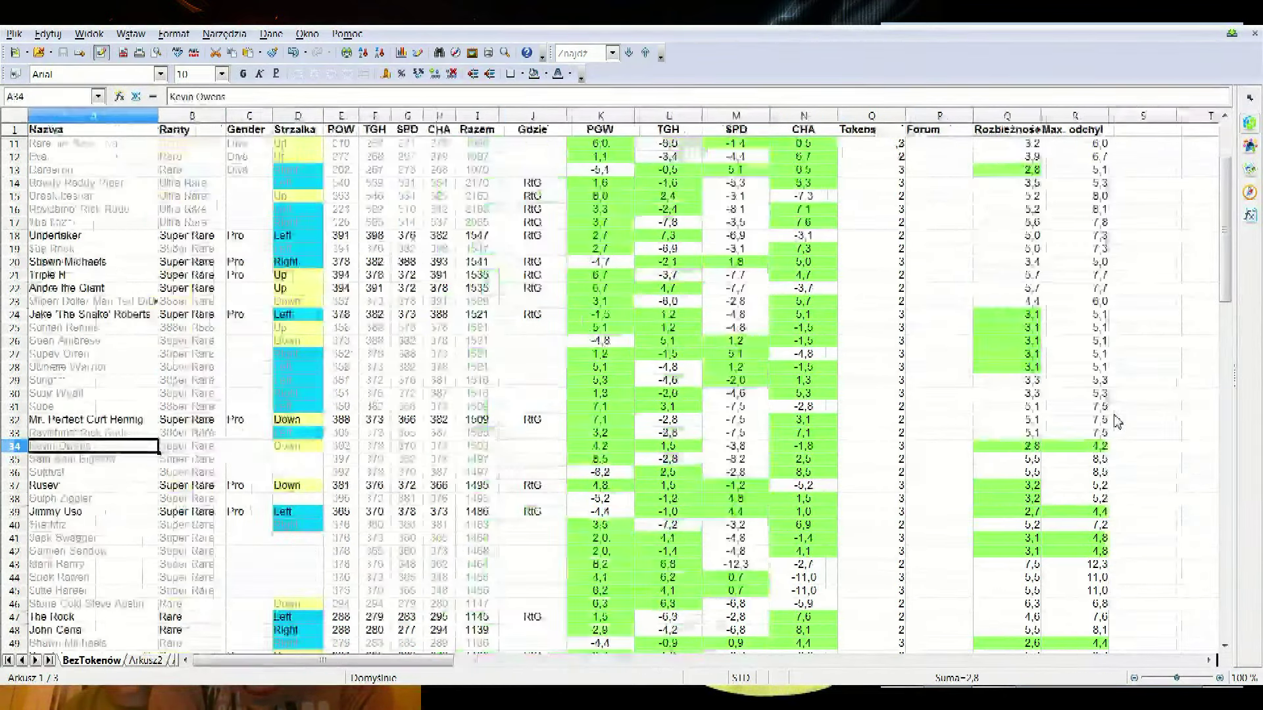
# - Review Kevin Owens's row 34 across from Rarity through the base stats and deviations to Rozbieżność
pyautogui.press('Right')
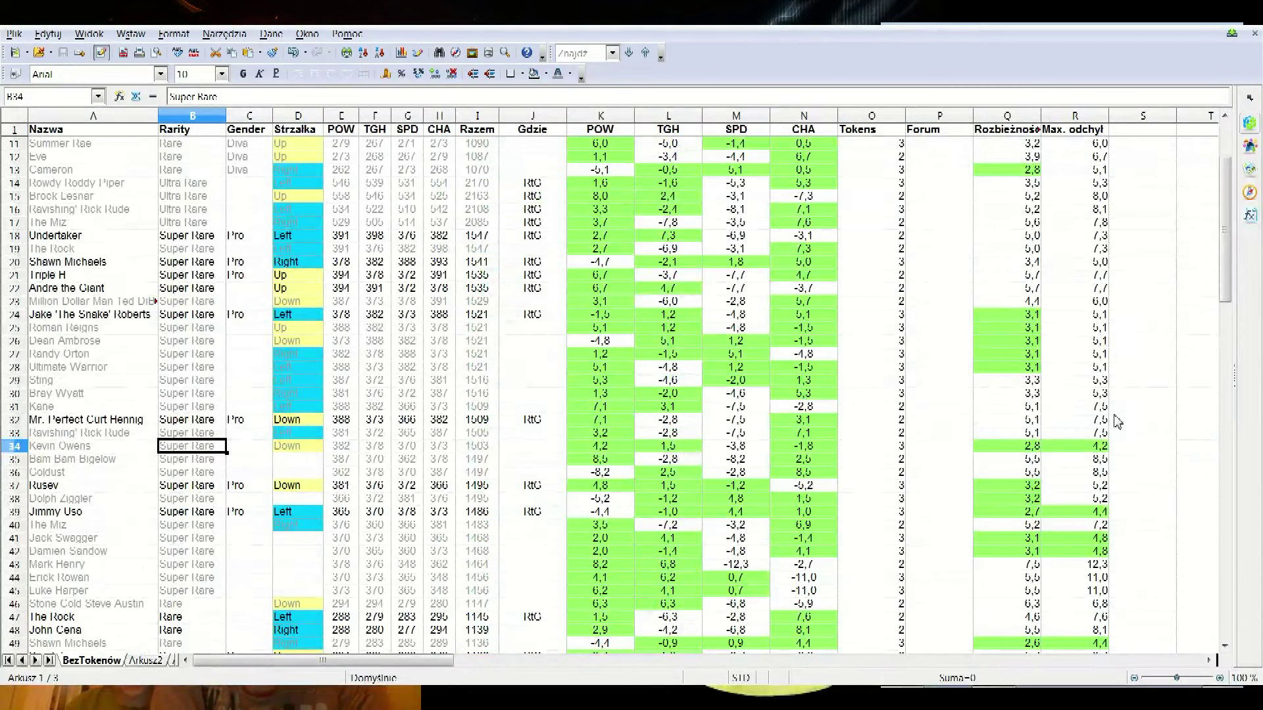
pyautogui.press('Right')
pyautogui.press('Right')
pyautogui.press('Right')
pyautogui.press('Right')
pyautogui.press('Right')
pyautogui.press('Right')
pyautogui.press('Right')
pyautogui.press('Right')
pyautogui.press('Right')
pyautogui.press('Right')
pyautogui.press('Right')
pyautogui.press('Right')
pyautogui.press('Right')
pyautogui.press('Right')
pyautogui.press('Right')
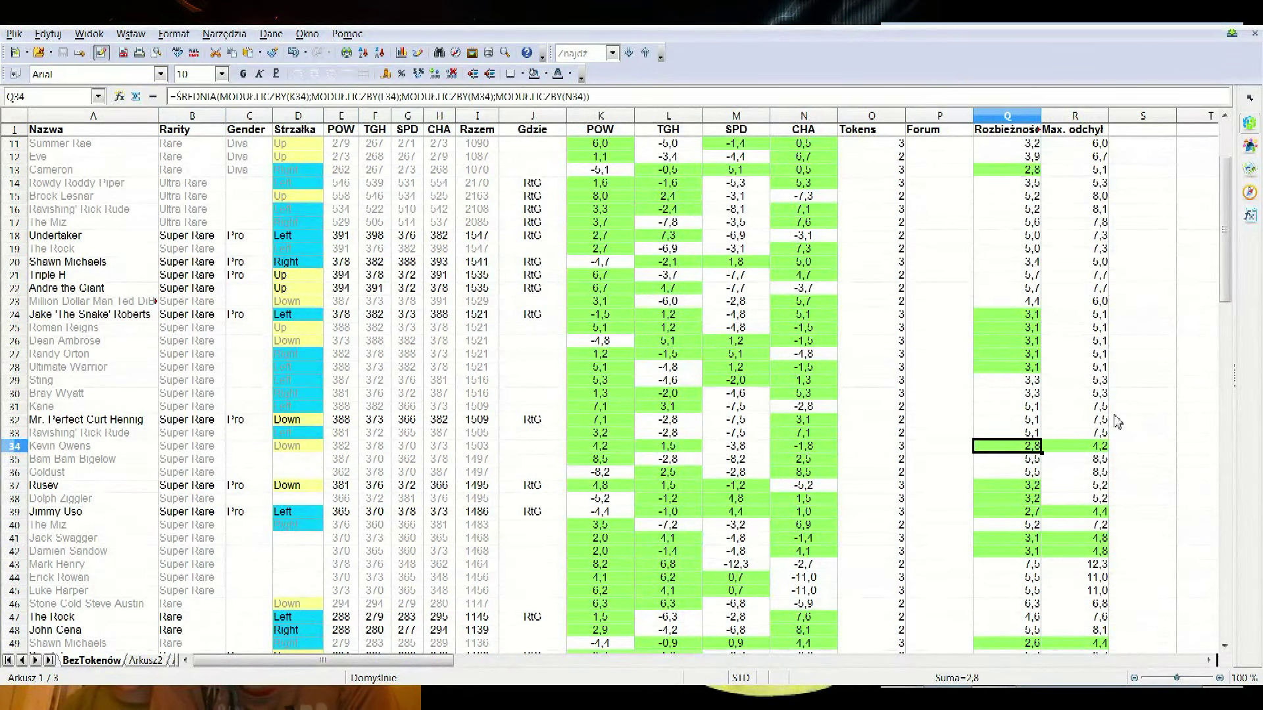
# - Recheck Kevin Owens's Rozbieżność and Max. odchyl in row 34 and review Max. odchyl down to Jimmy Uso in row 39
pyautogui.press('Right')
pyautogui.press('Left')
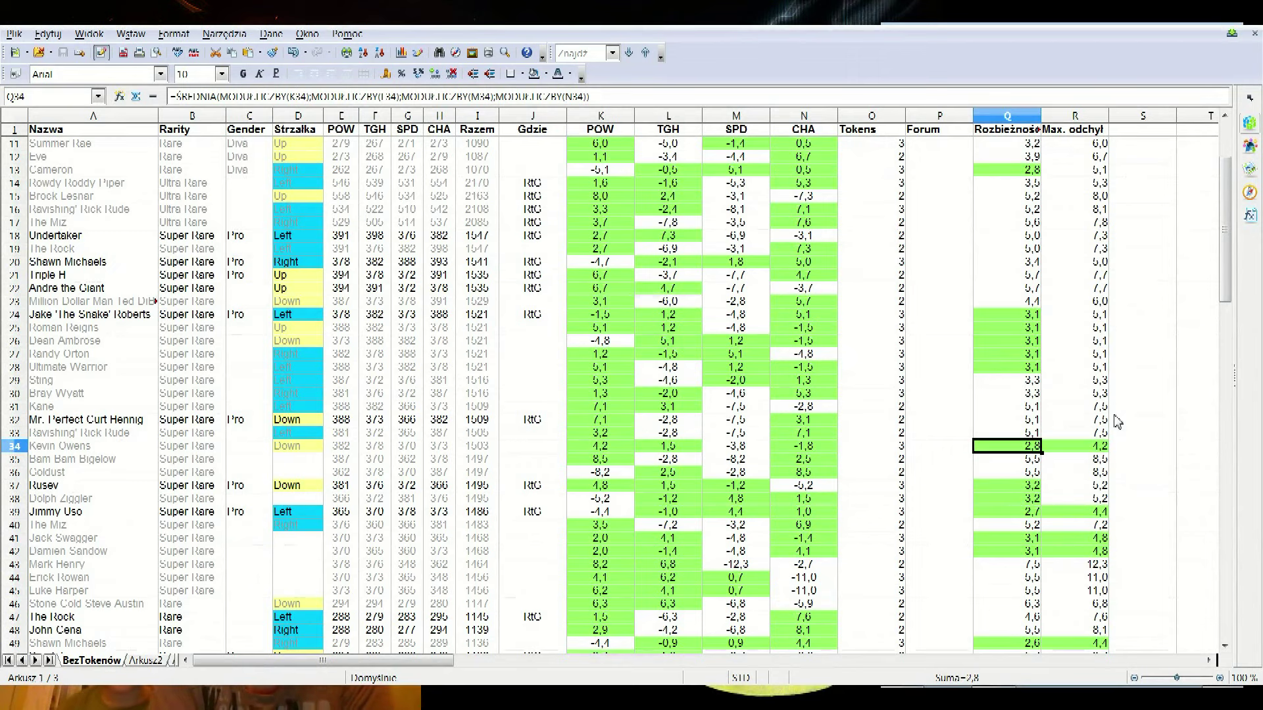
pyautogui.press('Right')
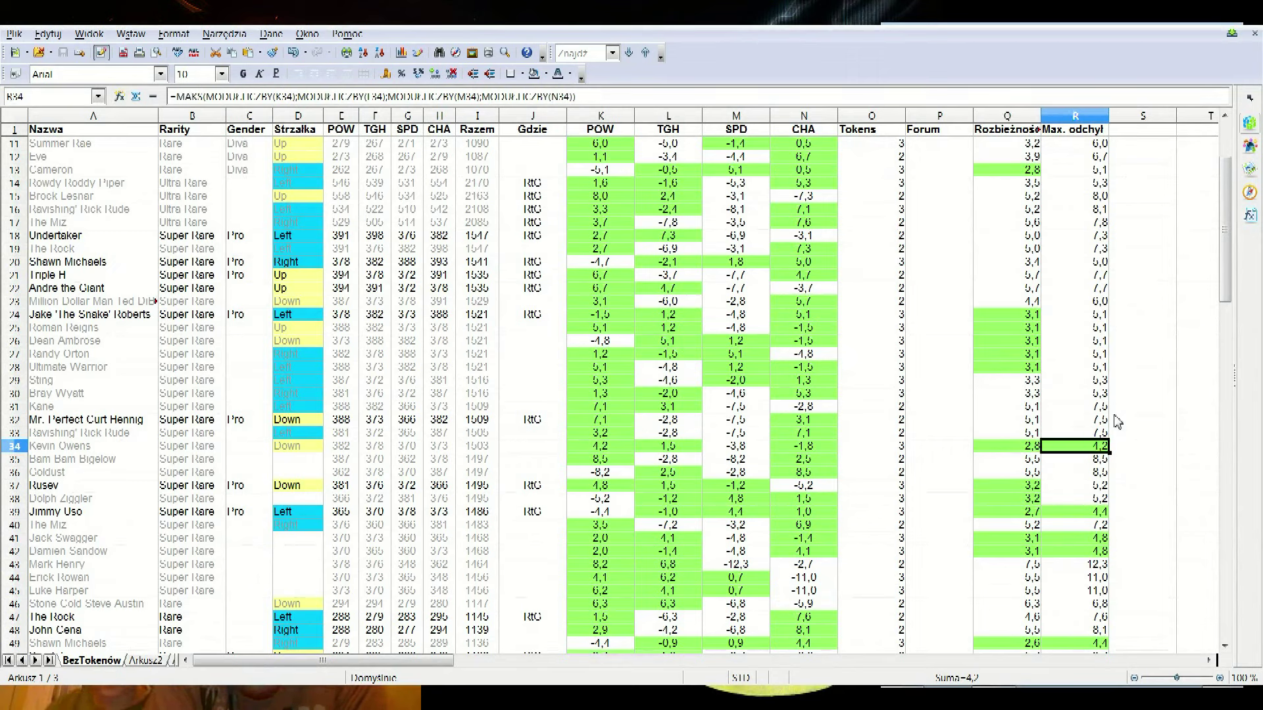
pyautogui.press('Down')
pyautogui.press('Down')
pyautogui.press('Down')
pyautogui.press('Down')
pyautogui.press('Down')
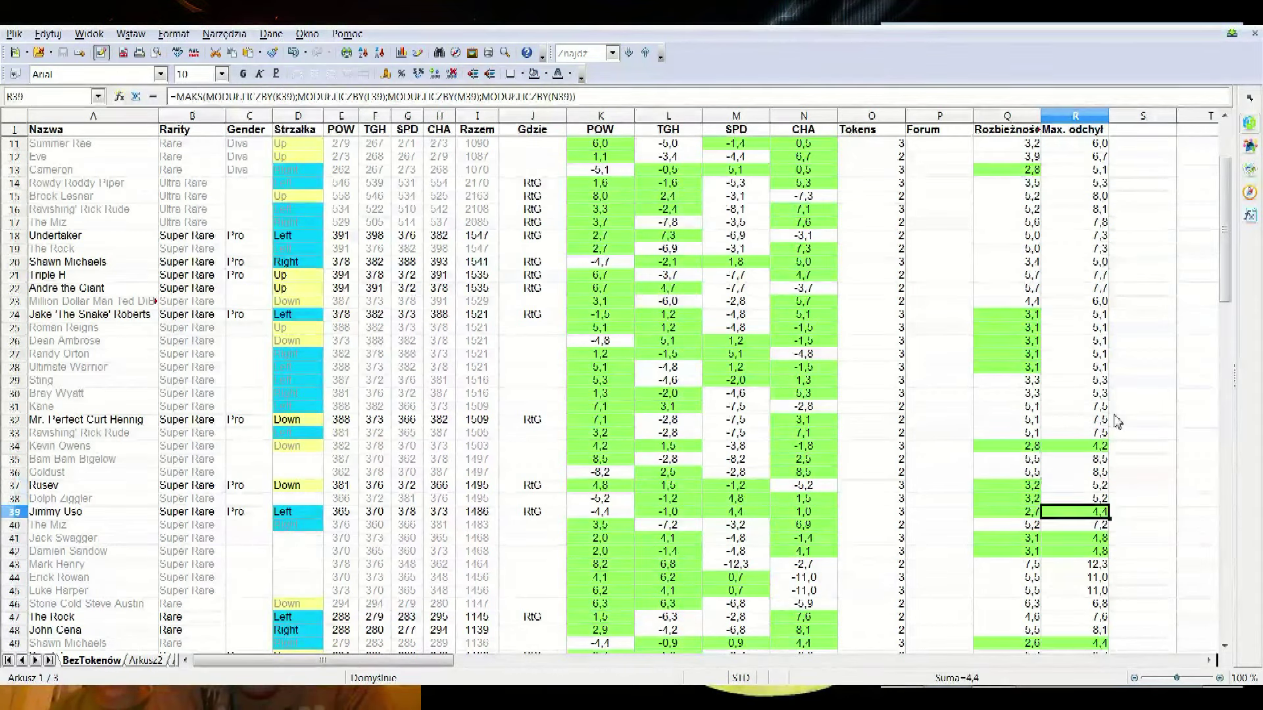
# - Compare Jimmy Uso's Rozbieżność and Max. odchyl in row 39 with Max. odchyl in rows 40 and 41
pyautogui.press('Left')
pyautogui.press('Right')
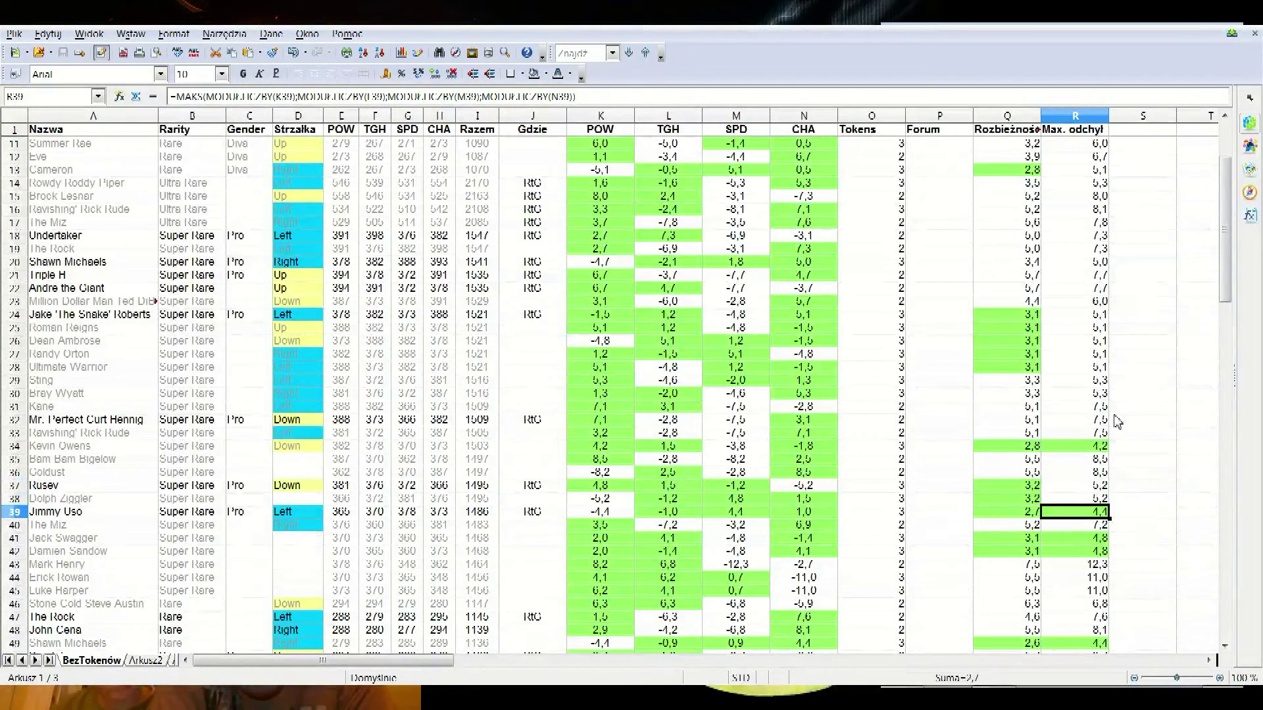
pyautogui.press('Down')
pyautogui.press('Down')
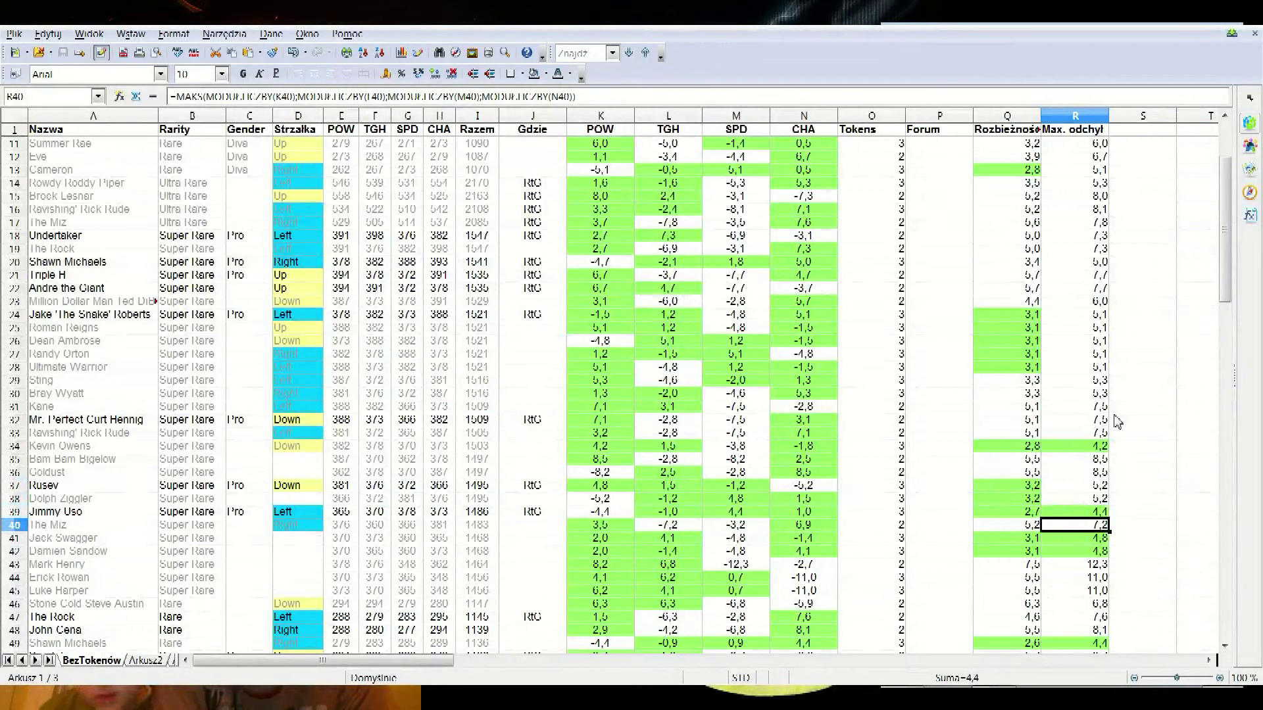
pyautogui.press('Up')
pyautogui.press('Up')
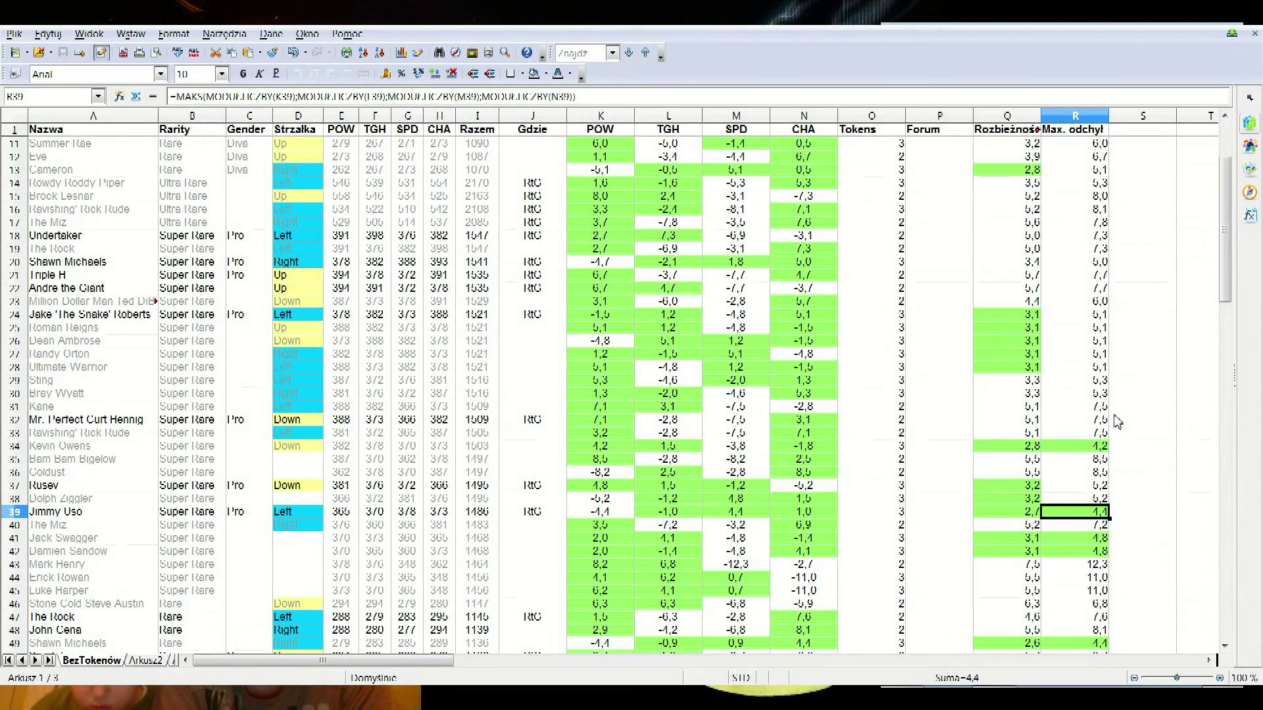
pyautogui.press('Down')
pyautogui.press('Down')
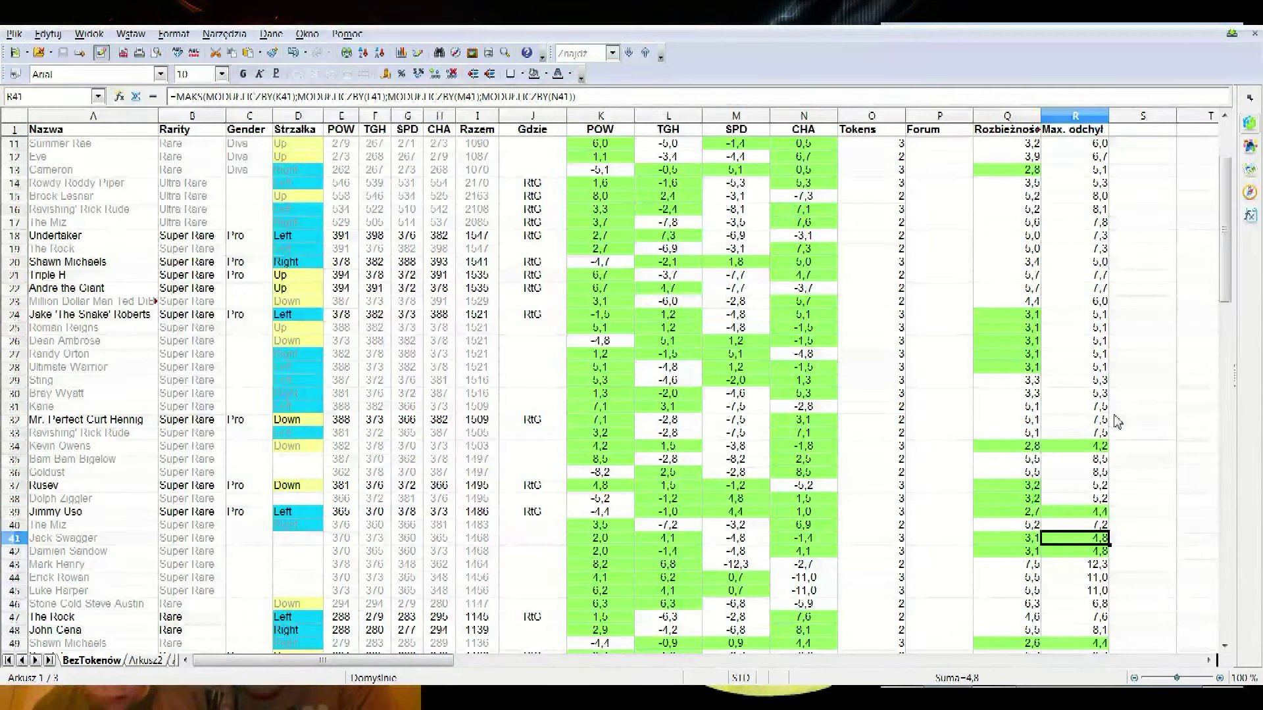
# - Look over the Max. odchyl values below row 41 and return to the beginning of the card list
pyautogui.press('pagedown')
pyautogui.press('Up')
pyautogui.press('Up')
pyautogui.press('Up')
pyautogui.press('pageup')
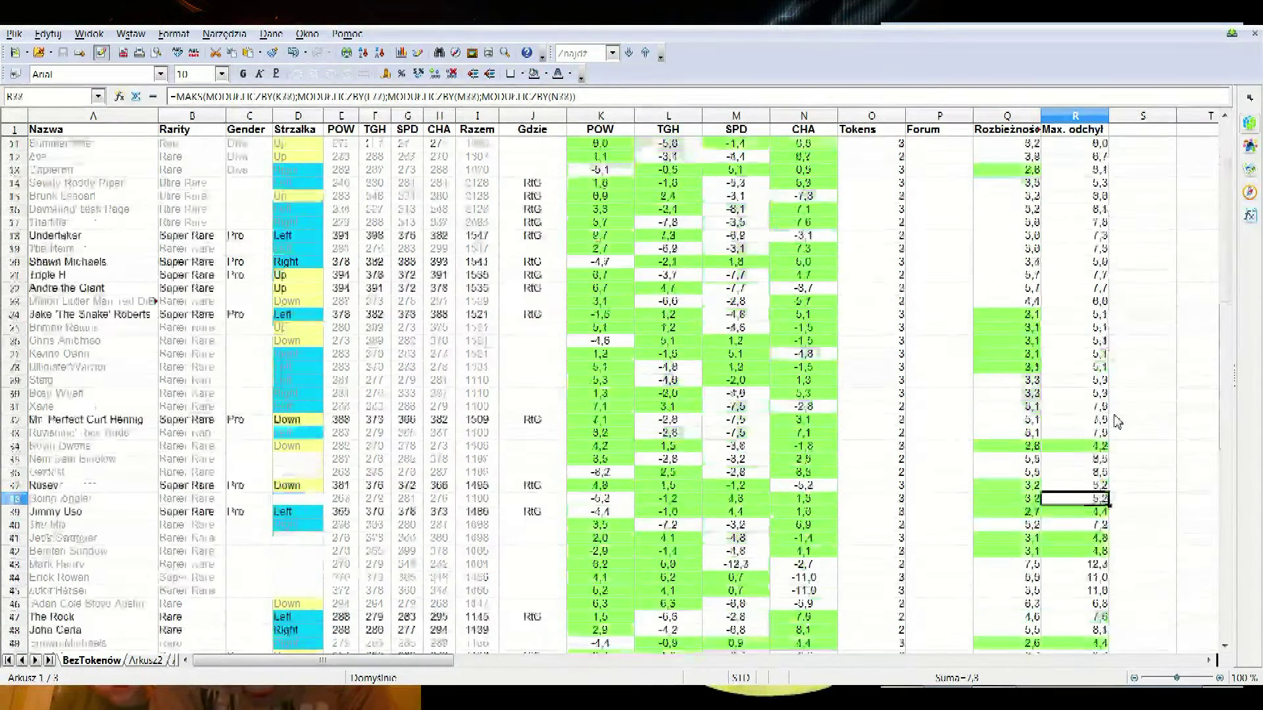
pyautogui.press('pageup')
# - Review the Max. odchyl column from the first cards down to Undertaker in row 18
pyautogui.press('Down')
pyautogui.press('Down')
pyautogui.press('Down')
pyautogui.press('Down')
pyautogui.press('Down')
pyautogui.press('Down')
pyautogui.press('Down')
pyautogui.press('Down')
pyautogui.press('Down')
pyautogui.press('Down')
pyautogui.press('Down')
pyautogui.press('Down')
pyautogui.press('Down')
pyautogui.press('Down')
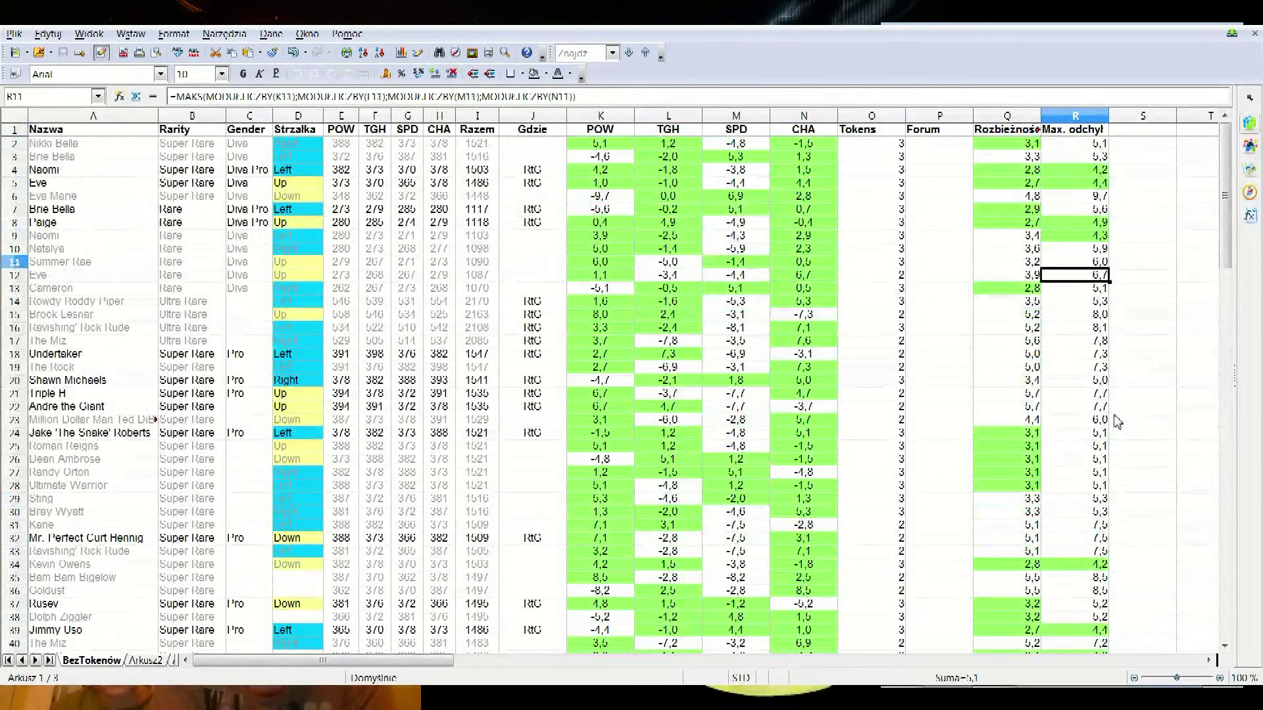
pyautogui.press('Down')
pyautogui.press('Down')
pyautogui.press('Down')
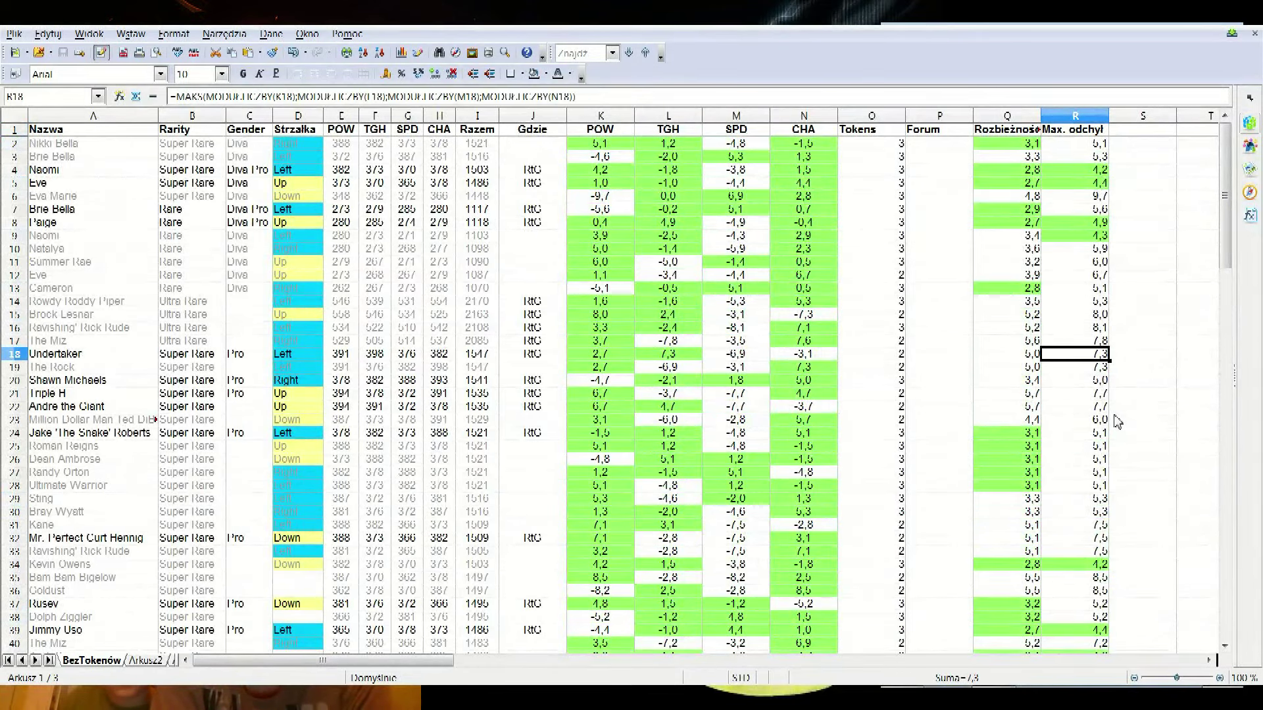
# - Trace Undertaker's row 18 from Max. odchyl back to the card's name in Nazwa
pyautogui.press('Left')
pyautogui.press('Left')
pyautogui.press('Left')
pyautogui.press('Left')
pyautogui.press('Left')
pyautogui.press('Left')
pyautogui.press('Left')
pyautogui.press('Left')
pyautogui.press('Left')
pyautogui.press('Left')
pyautogui.press('Left')
pyautogui.press('Left')
pyautogui.press('Left')
pyautogui.press('Left')
pyautogui.press('Left')
pyautogui.press('Left')
pyautogui.press('Left')
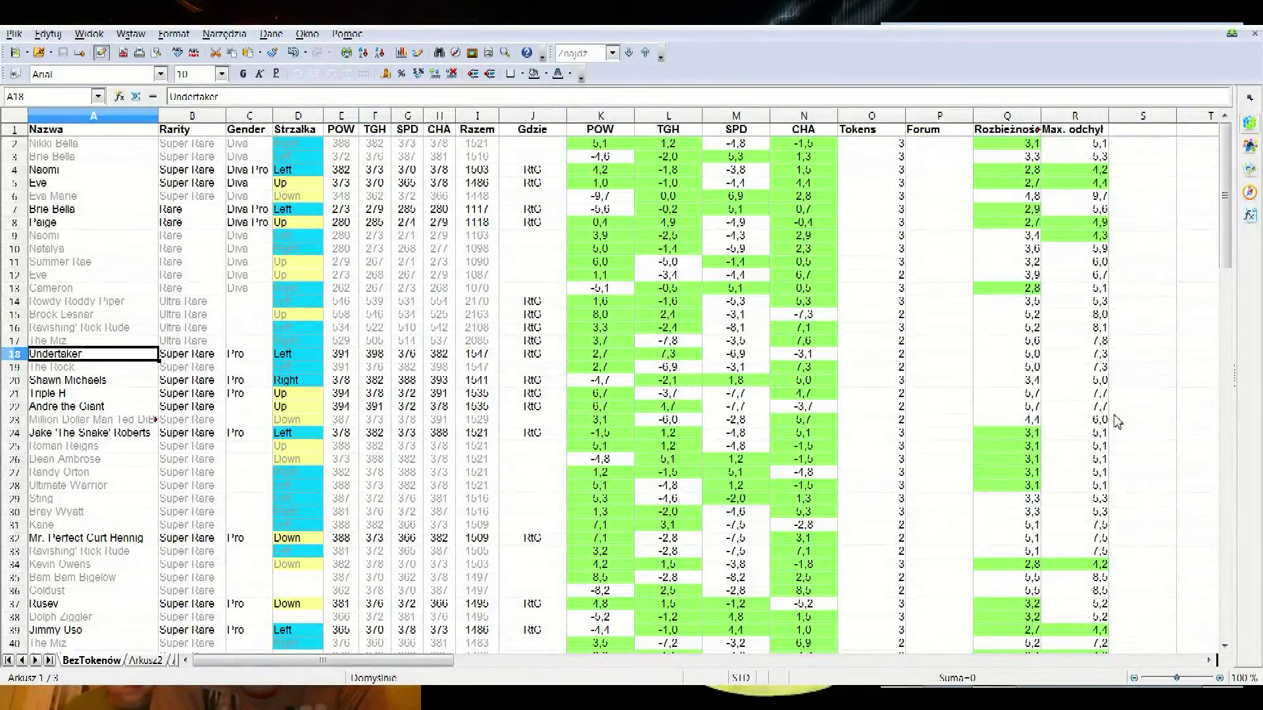
# - Review Undertaker's row 18 across the base stats, Razem and stat deviations toward Rozbieżność
pyautogui.press('Right')
pyautogui.press('Right')
pyautogui.press('Right')
pyautogui.press('Right')
pyautogui.press('Right')
pyautogui.press('Right')
pyautogui.press('Right')
pyautogui.press('Right')
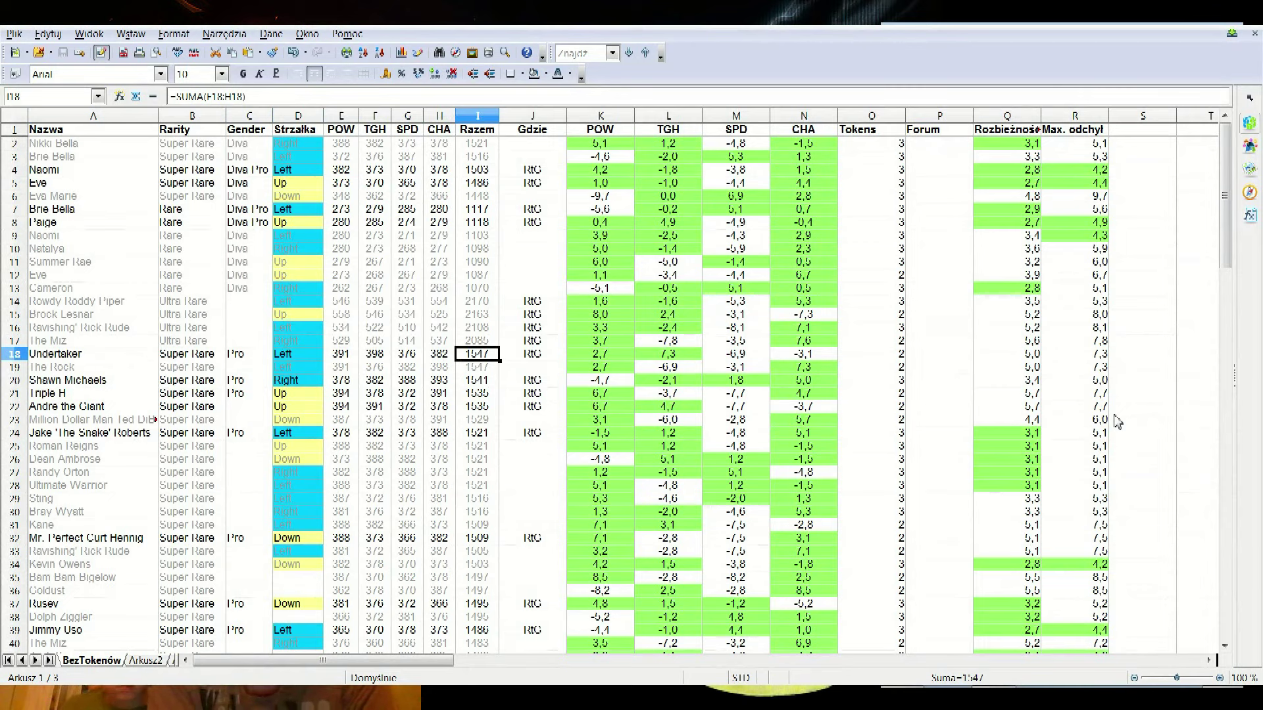
pyautogui.press('Right')
pyautogui.press('Right')
pyautogui.press('Right')
pyautogui.press('Right')
pyautogui.press('Right')
pyautogui.press('Right')
pyautogui.press('Right')
pyautogui.press('Right')
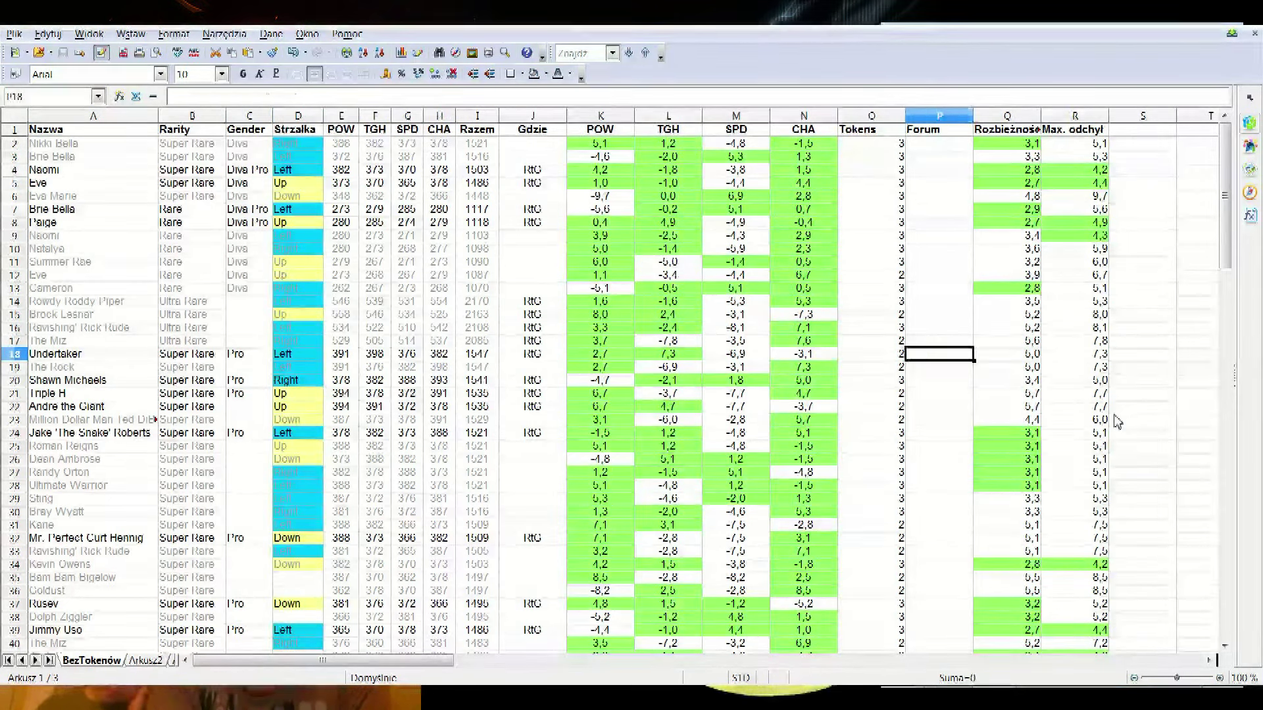
# - Examine Rozbieżność from Undertaker's row 18 down to Jake 'The Snake' Roberts in row 24 and the rows around it
pyautogui.press('Down')
pyautogui.press('Down')
pyautogui.press('Down')
pyautogui.press('Down')
pyautogui.press('Down')
pyautogui.press('Down')
pyautogui.press('Down')
pyautogui.press('Down')
pyautogui.press('Down')
pyautogui.press('Down')
pyautogui.press('Down')
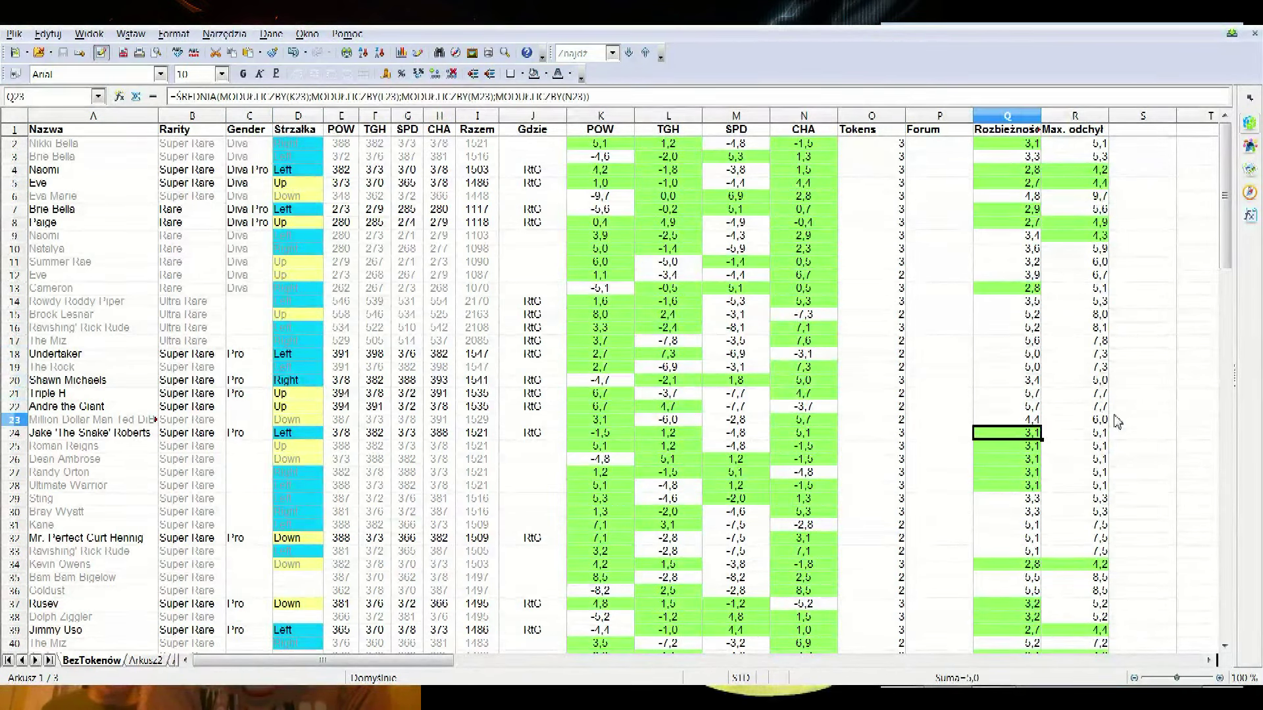
# - Recheck Rozbieżność upward from Jake 'The Snake' Roberts's row to The Rock and Undertaker in rows 19 and 18
pyautogui.press('Up')
pyautogui.press('Up')
pyautogui.press('Up')
pyautogui.press('Up')
pyautogui.press('Up')
pyautogui.press('Up')
pyautogui.press('Up')
pyautogui.press('Up')
pyautogui.press('Up')
pyautogui.press('Up')
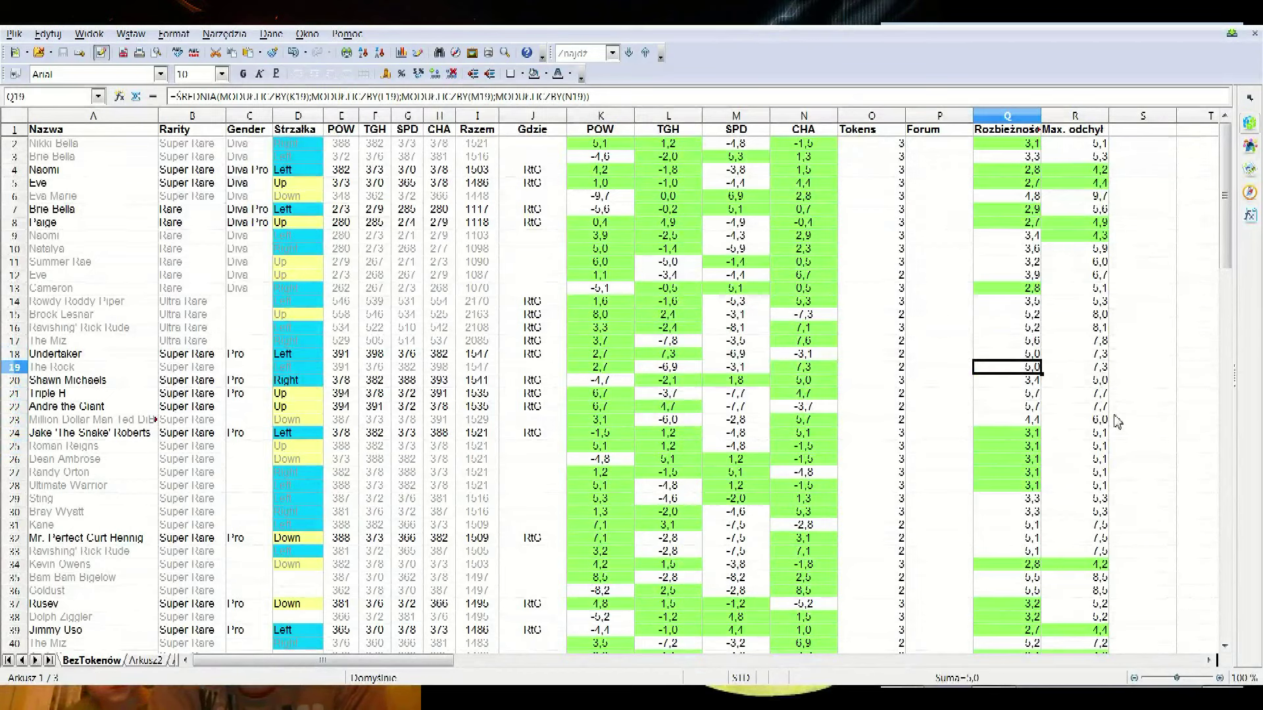
# - Review the Rozbieżność column from The Rock in row 19 down to Kevin Owens in row 34
pyautogui.press('Down')
pyautogui.press('Down')
pyautogui.press('Down')
pyautogui.press('Down')
pyautogui.press('Down')
pyautogui.press('Down')
pyautogui.press('Down')
pyautogui.press('Down')
pyautogui.press('Down')
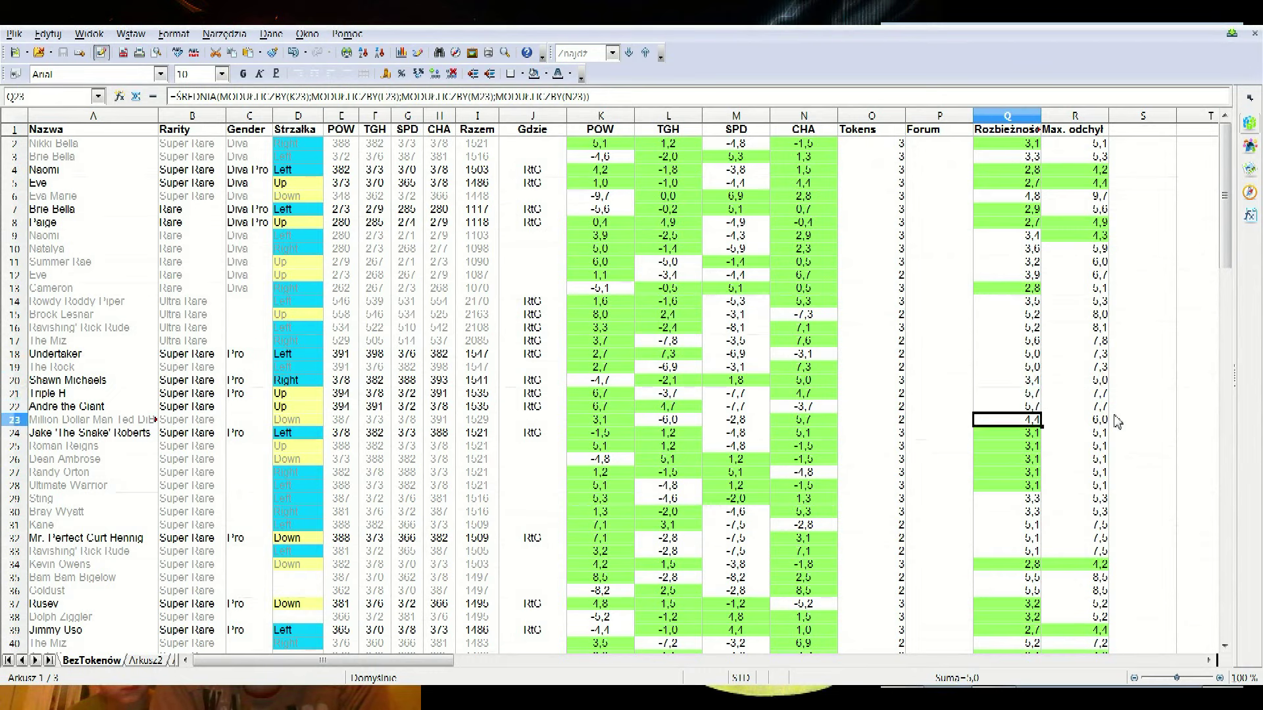
pyautogui.press('Down')
pyautogui.press('Down')
pyautogui.press('Down')
pyautogui.press('Down')
pyautogui.press('Down')
pyautogui.press('Down')
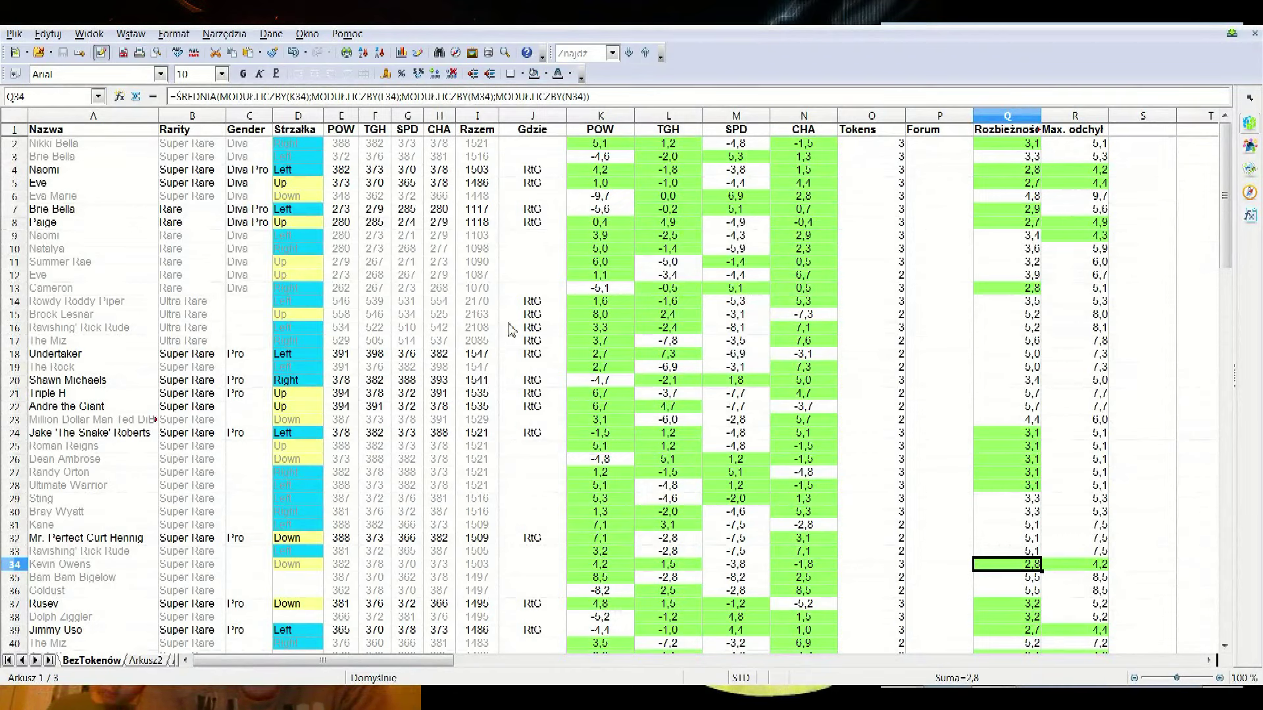
# - Check the Strzałka arrow directions of Undertaker, Shawn Michaels and Jake 'The Snake' Roberts
pyautogui.scroll(-2, 496, 331)
pyautogui.click(79, 275)
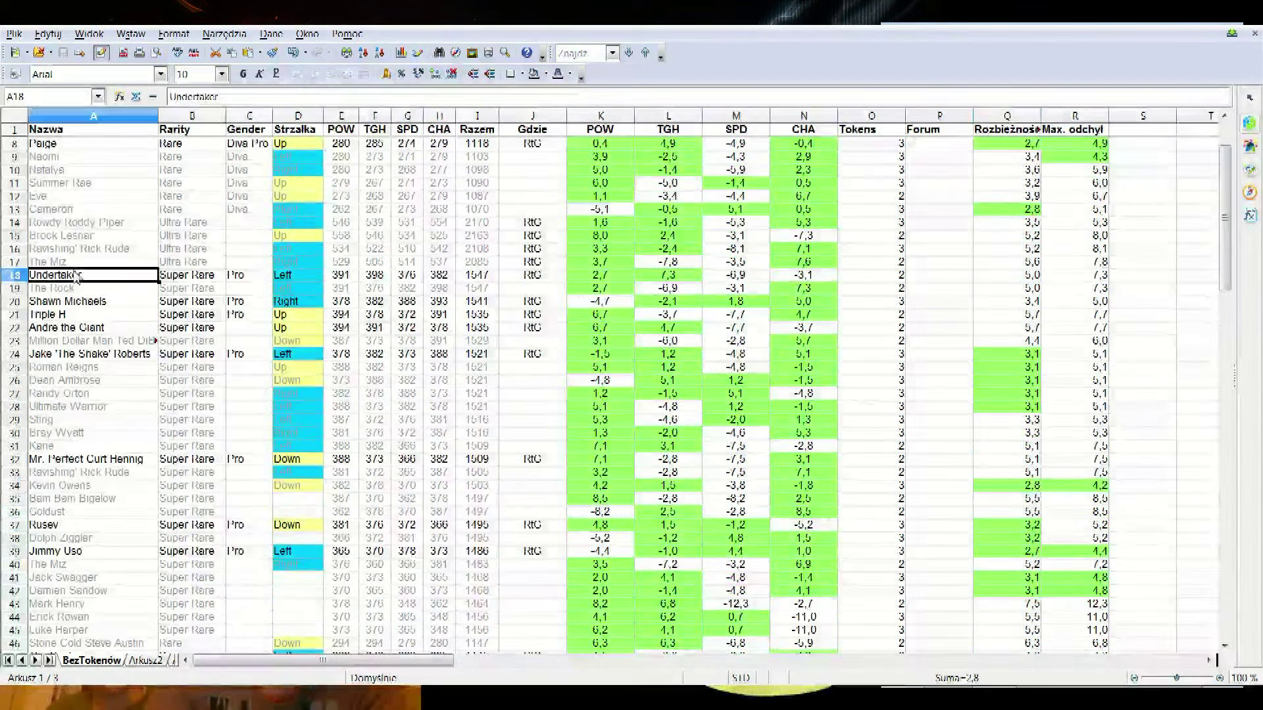
pyautogui.click(306, 276)
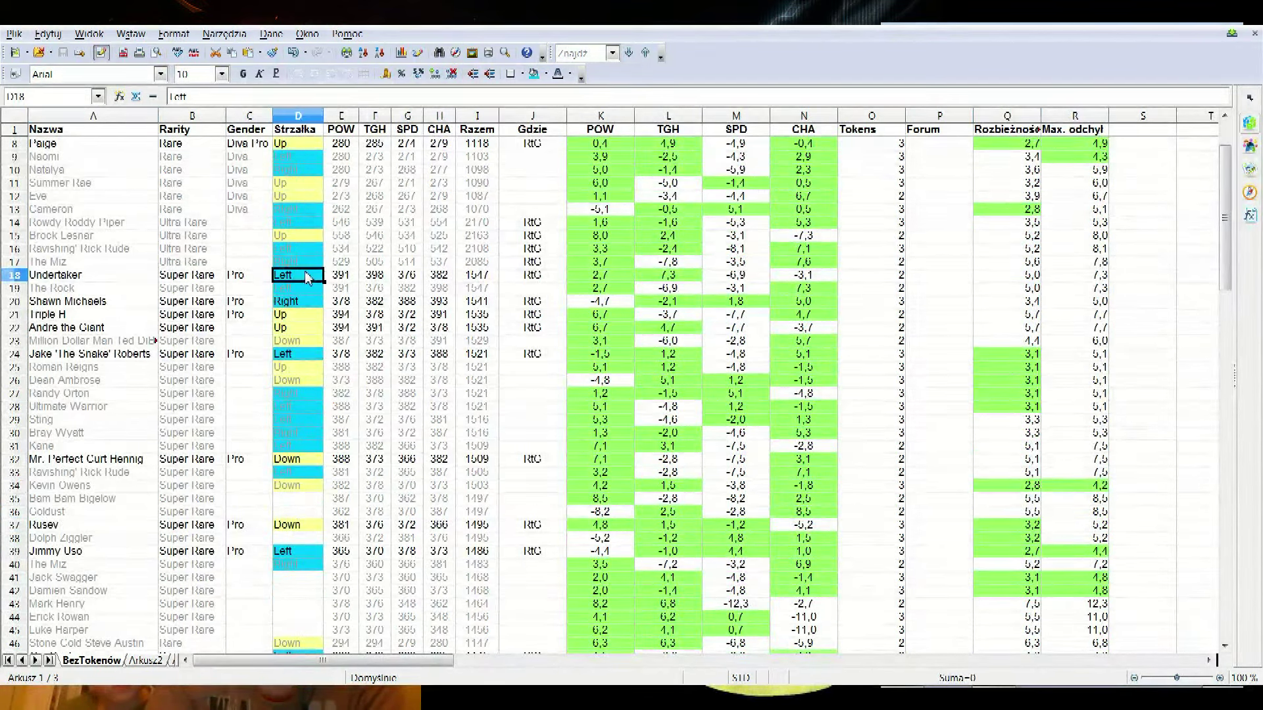
pyautogui.click(133, 305)
pyautogui.click(295, 306)
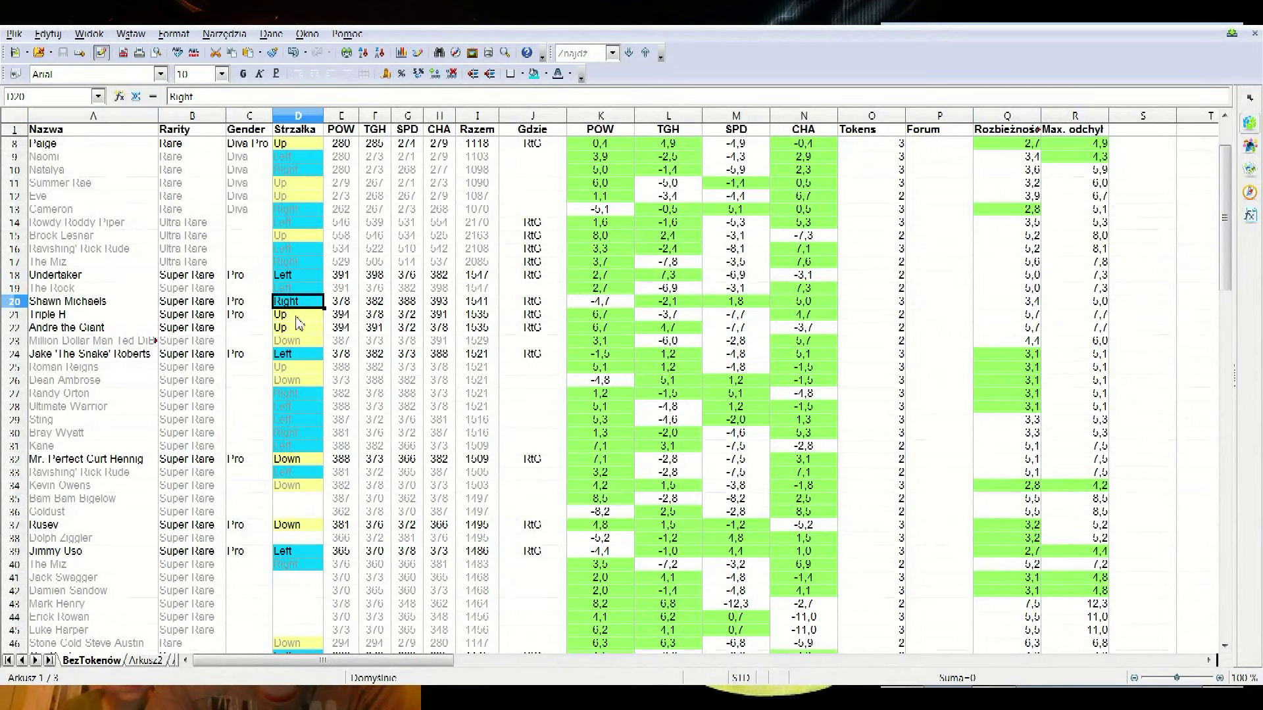
pyautogui.click(124, 355)
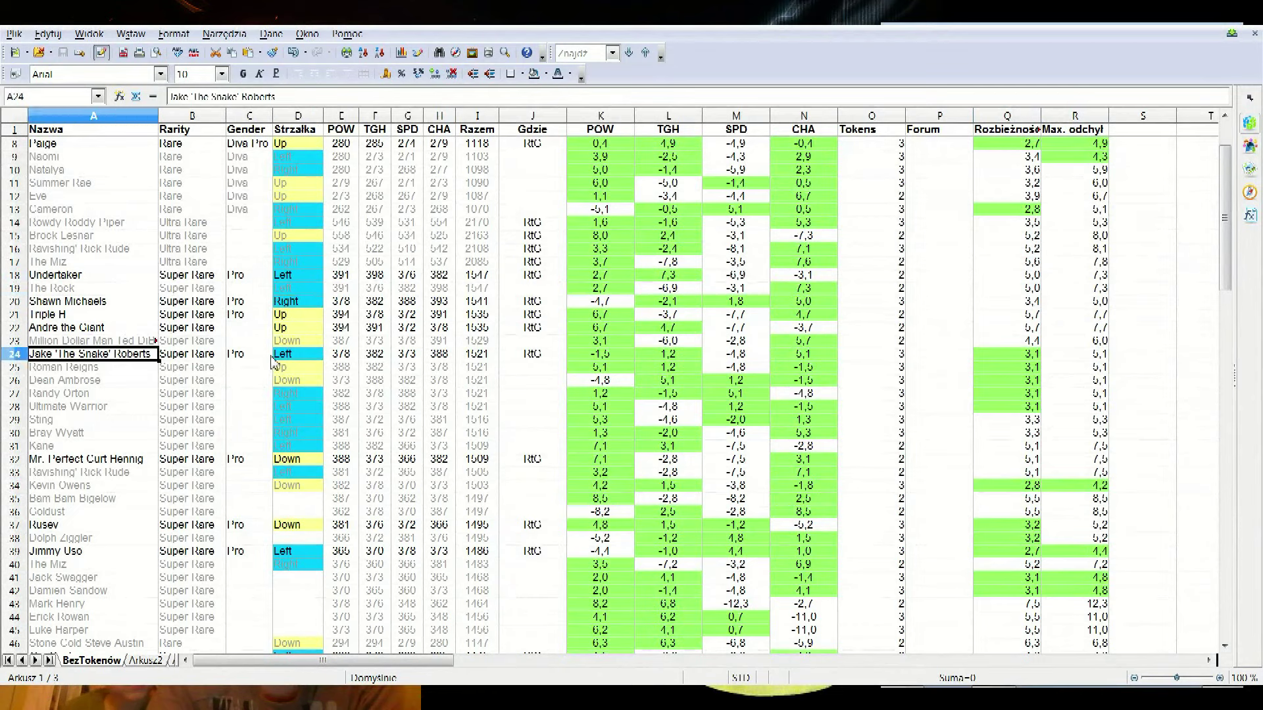
pyautogui.click(295, 357)
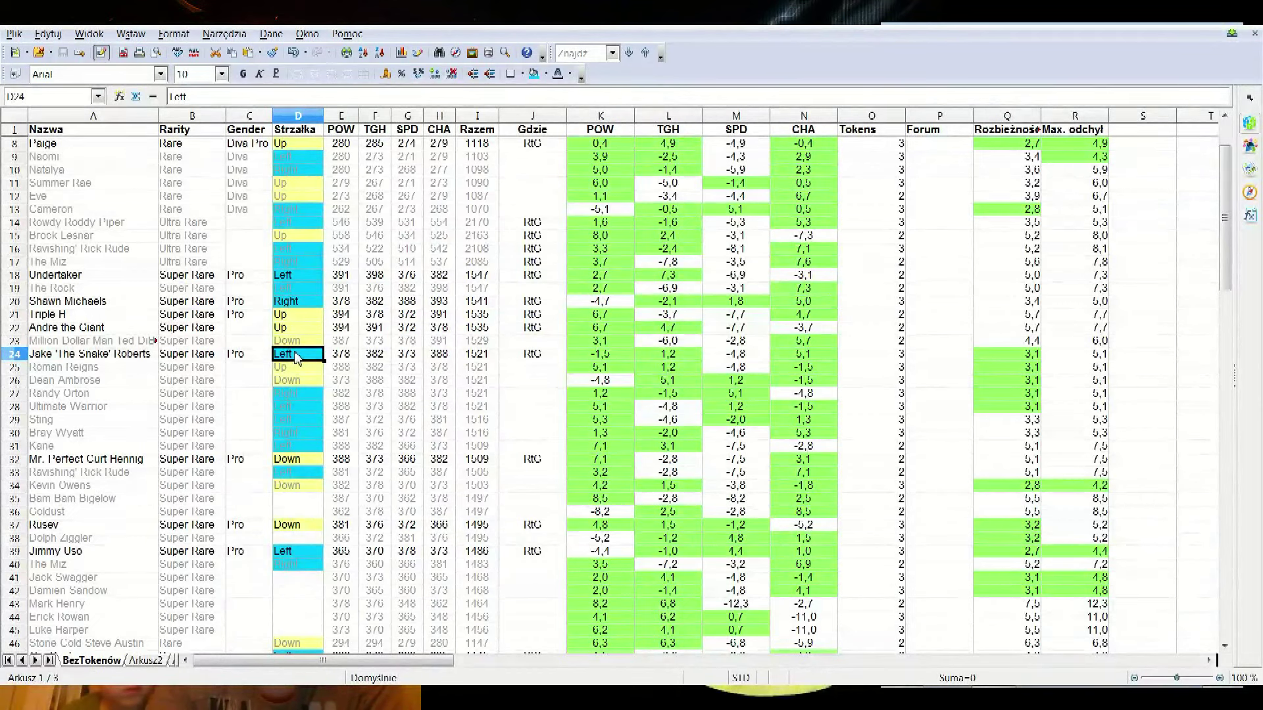
# - Check the Strzałka arrow directions of Jimmy Uso in row 39 and The Rock in row 19
pyautogui.click(284, 552)
pyautogui.click(64, 555)
pyautogui.click(280, 556)
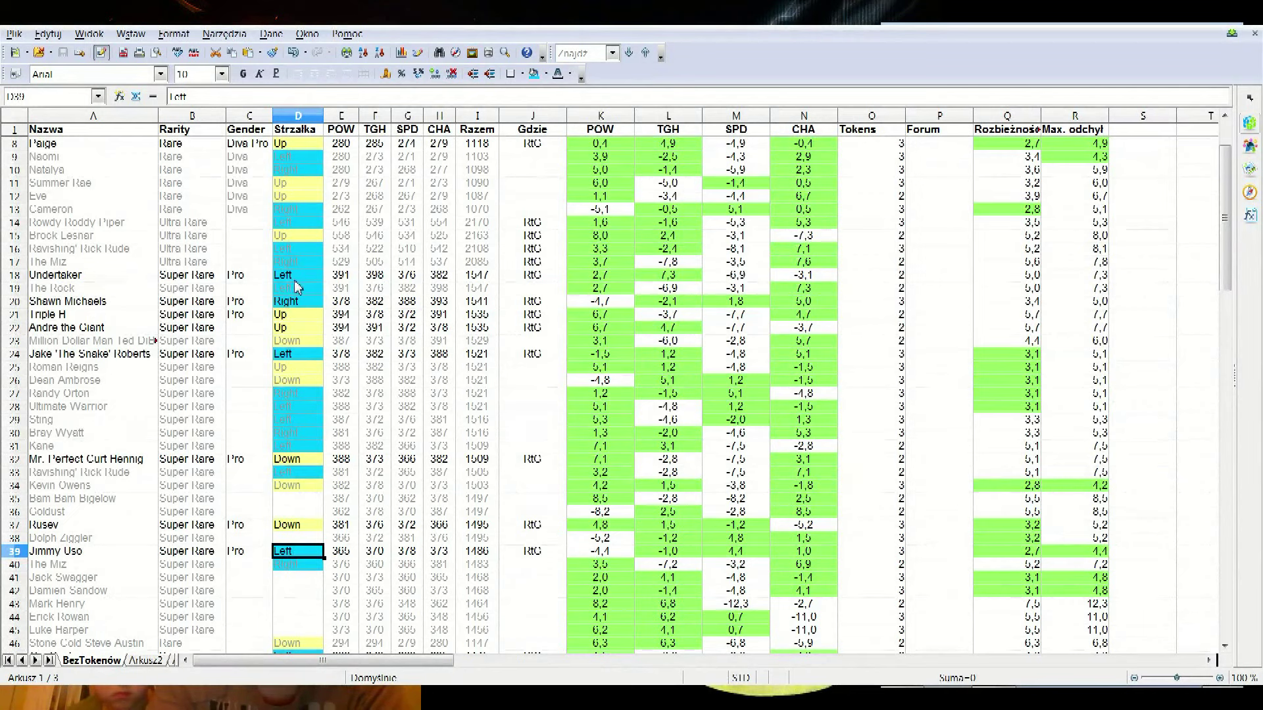
pyautogui.click(119, 293)
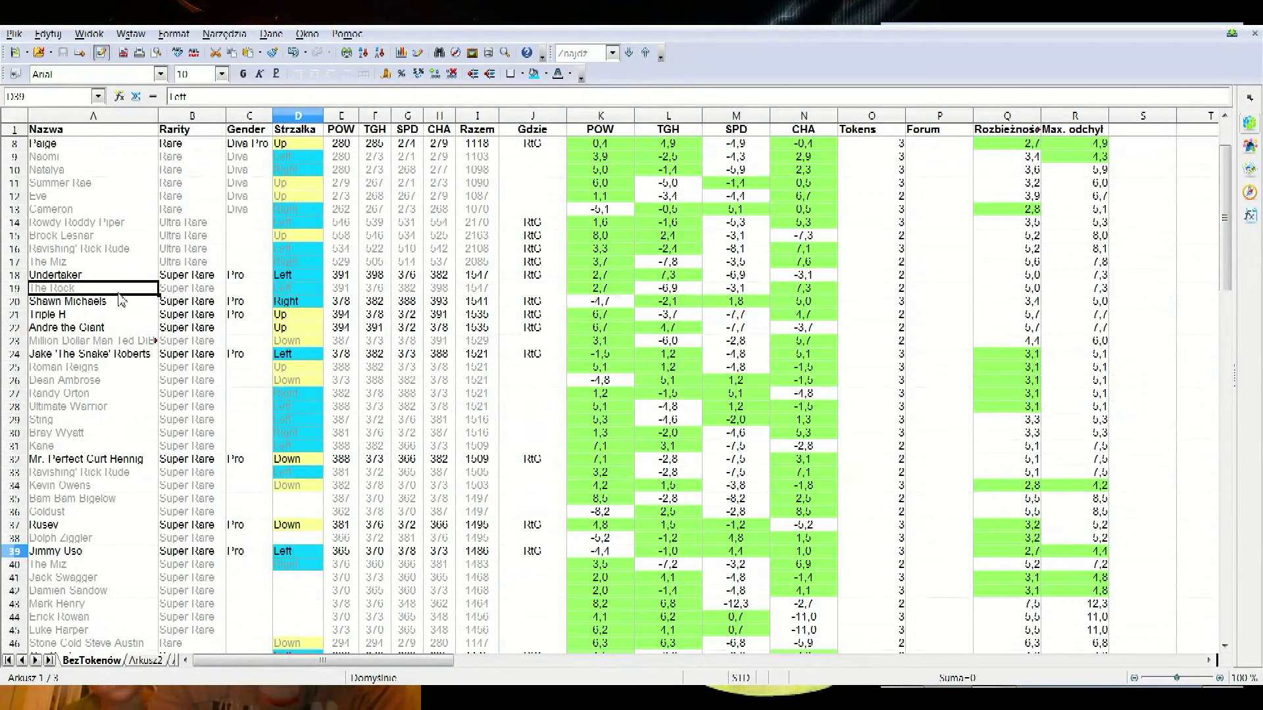
pyautogui.click(303, 290)
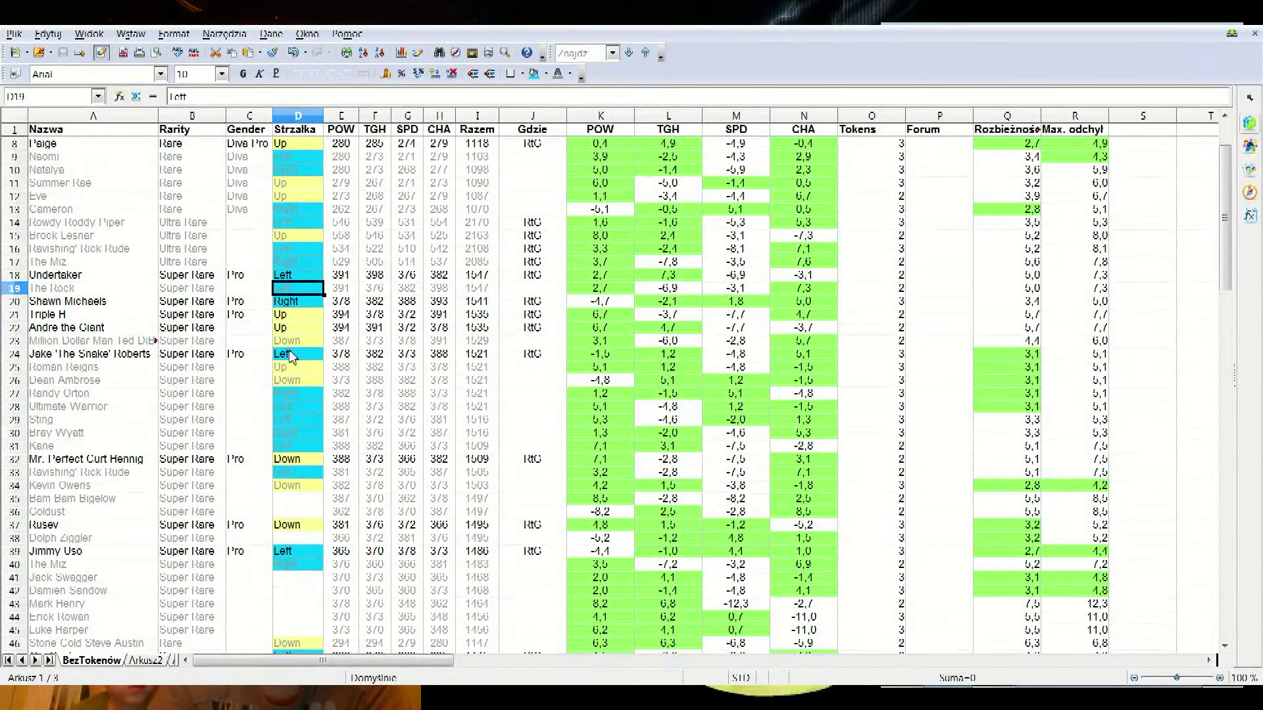
# - Review Shawn Michaels's row 20 from Strzałka across the base stats and deviations to Max. odchyl
pyautogui.click(311, 307)
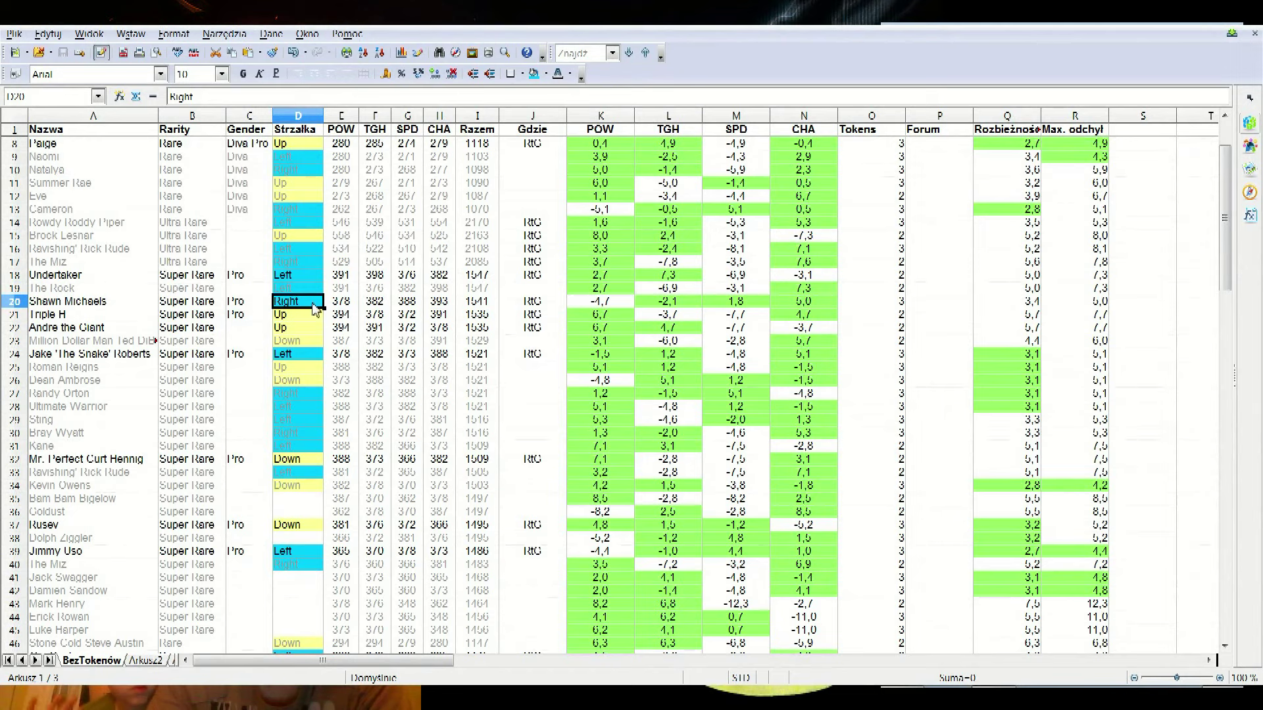
pyautogui.press('Right')
pyautogui.press('Right')
pyautogui.press('Right')
pyautogui.press('Right')
pyautogui.press('Right')
pyautogui.press('Right')
pyautogui.press('Right')
pyautogui.press('Right')
pyautogui.press('Right')
pyautogui.press('Right')
pyautogui.press('Right')
pyautogui.press('Right')
pyautogui.press('Right')
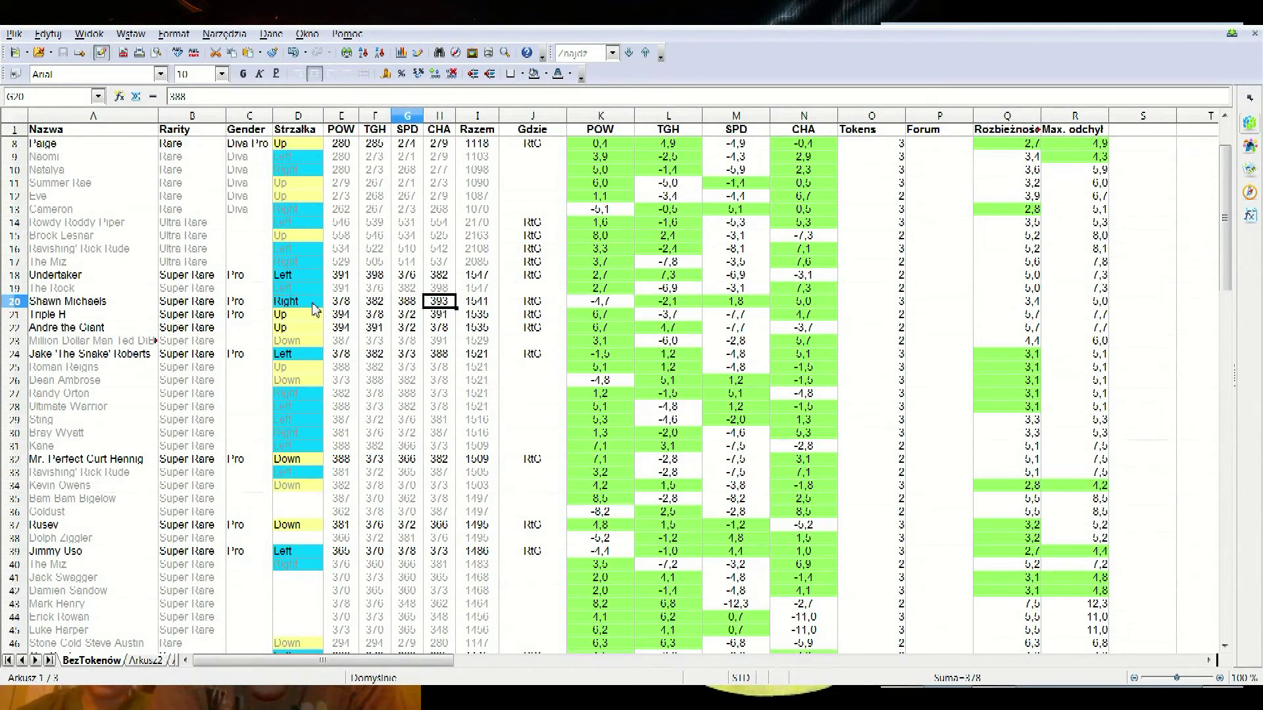
pyautogui.press('Right')
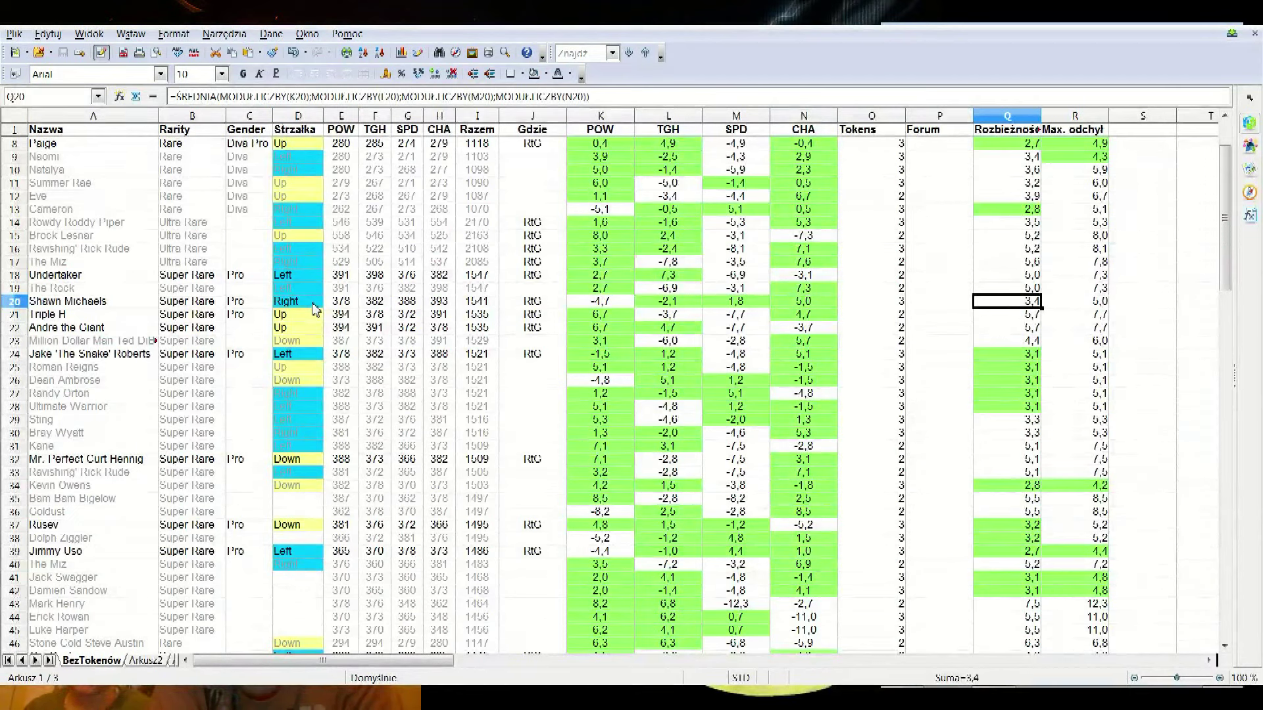
pyautogui.press('Right')
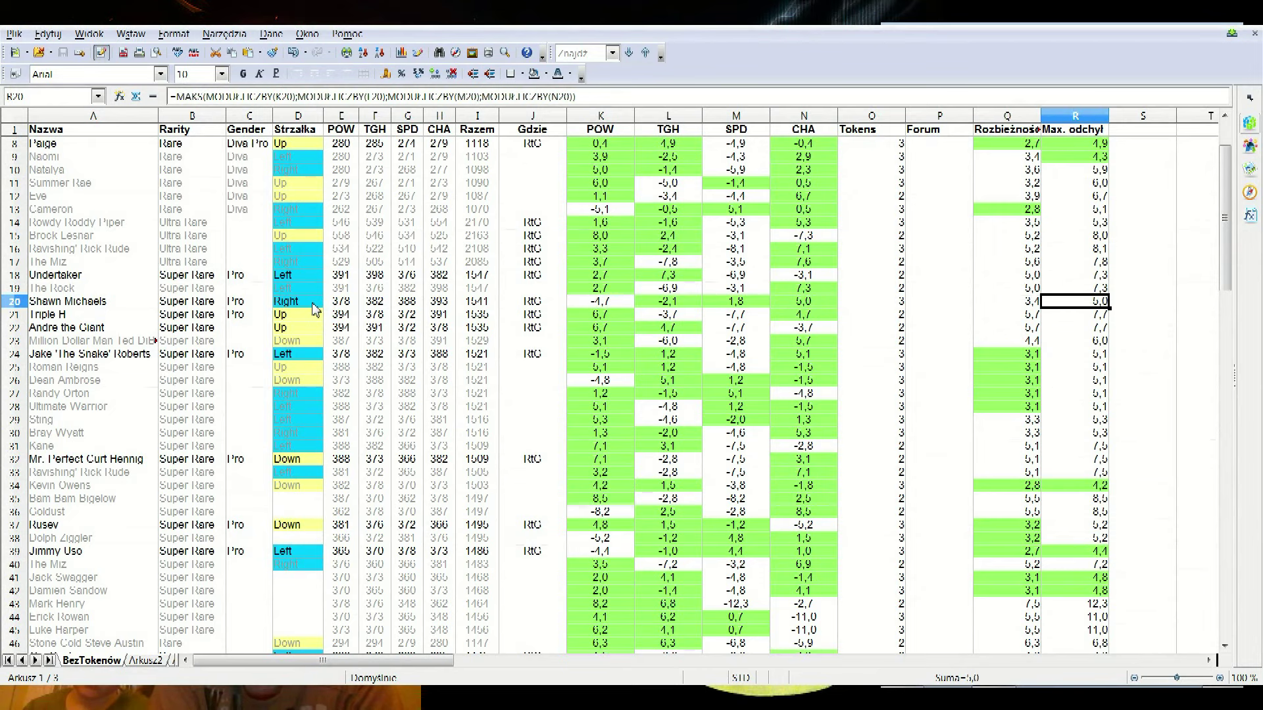
# - Compare Shawn Michaels's Rozbieżność with Max. odchyl and trace row 20 back to the base CHA stat
pyautogui.press('Left')
pyautogui.press('Right')
pyautogui.press('Left')
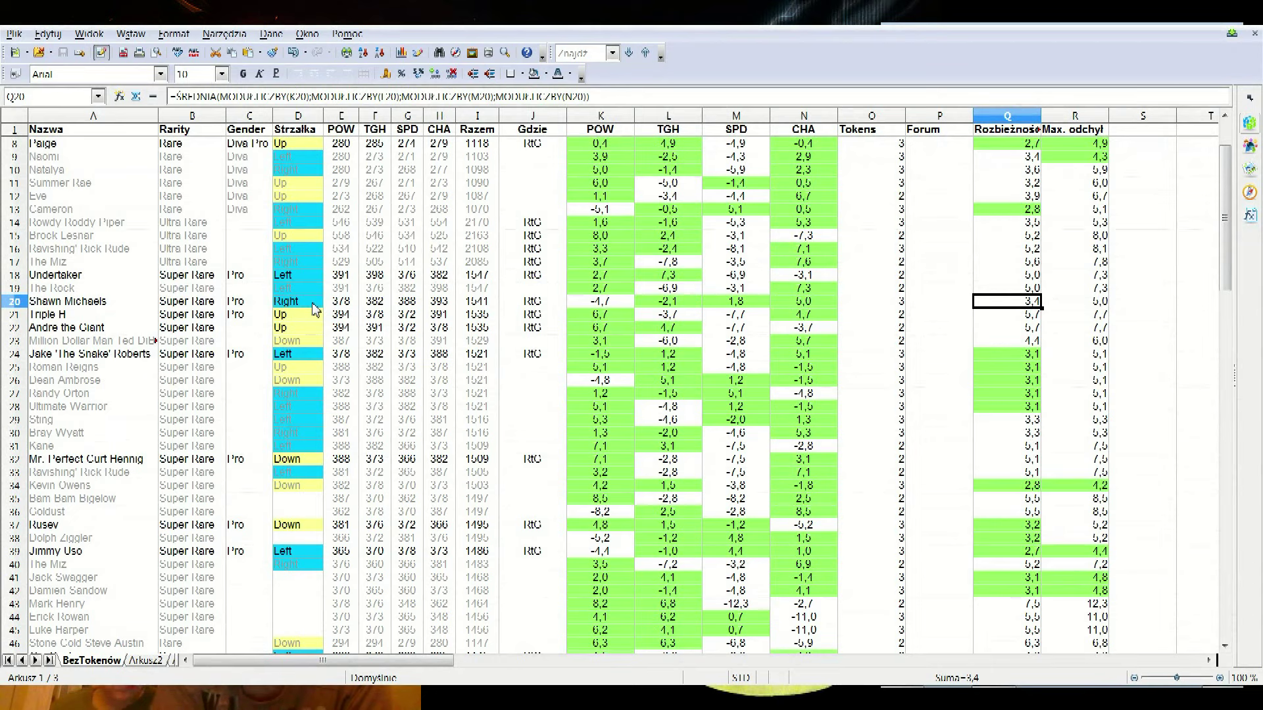
pyautogui.press('Left')
pyautogui.press('Left')
pyautogui.press('Left')
pyautogui.press('Left')
pyautogui.press('Left')
pyautogui.press('Left')
pyautogui.press('Left')
pyautogui.press('Left')
pyautogui.press('Left')
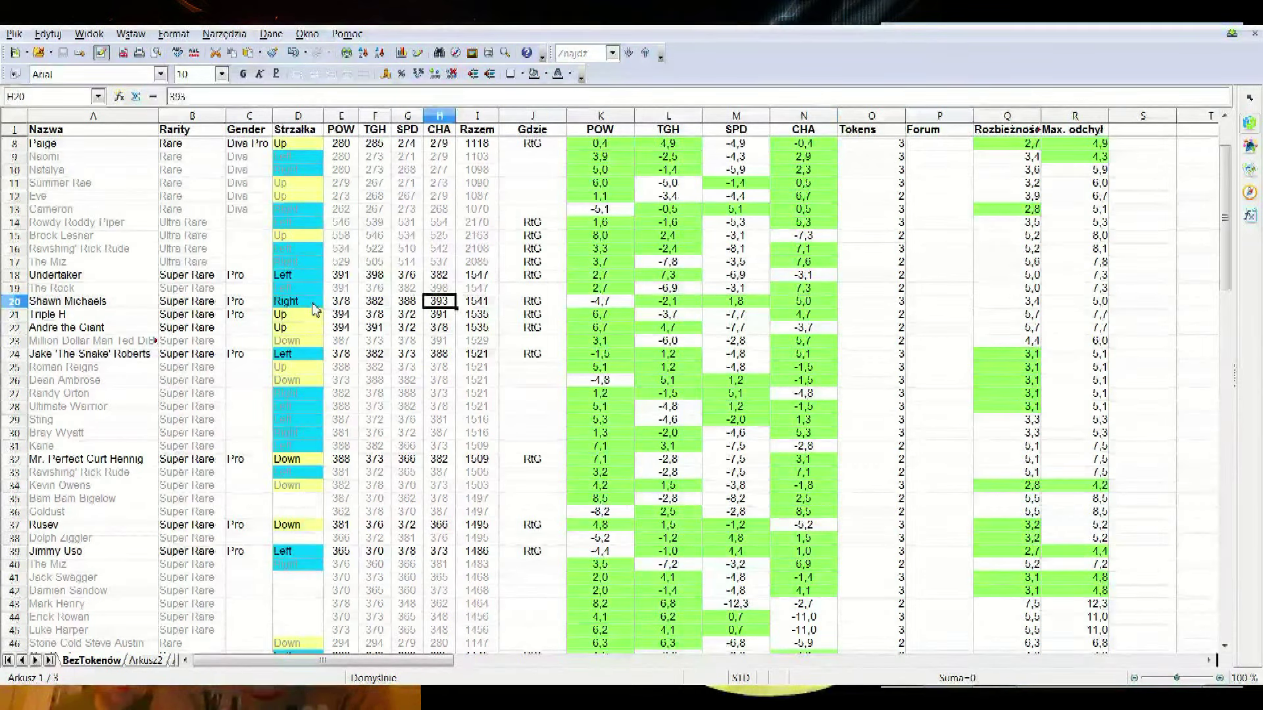
# - Review Shawn Michaels's row 20 again from base CHA across the stat deviations to Max. odchyl
pyautogui.press('Right')
pyautogui.press('Right')
pyautogui.press('Right')
pyautogui.press('Right')
pyautogui.press('Right')
pyautogui.press('Right')
pyautogui.press('Right')
pyautogui.press('Right')
pyautogui.press('Right')
pyautogui.press('Right')
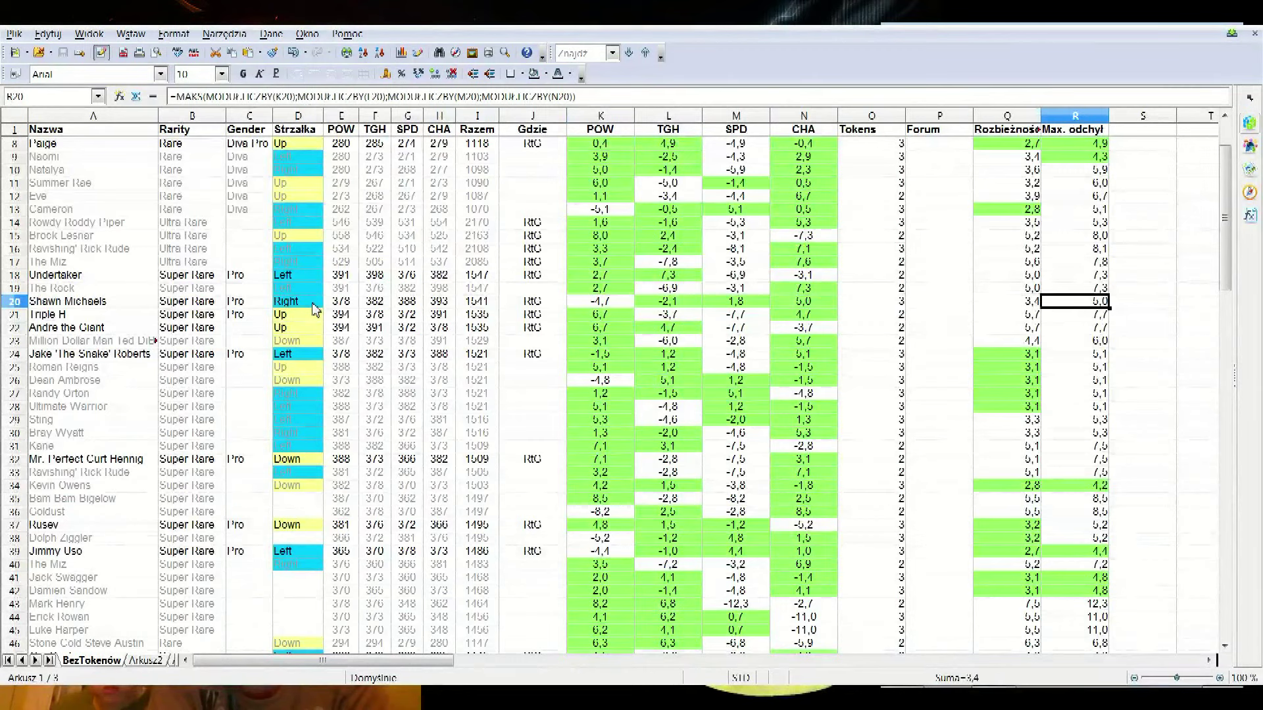
# - Trace Shawn Michaels's row 20 from Max. odchyl back across the deviations and base stats to Strzałka
pyautogui.press('Left')
pyautogui.press('Left')
pyautogui.press('Left')
pyautogui.press('Left')
pyautogui.press('Left')
pyautogui.press('Left')
pyautogui.press('Left')
pyautogui.press('Left')
pyautogui.press('Left')
pyautogui.press('Left')
pyautogui.press('Left')
pyautogui.press('Left')
pyautogui.press('Left')
pyautogui.press('Left')
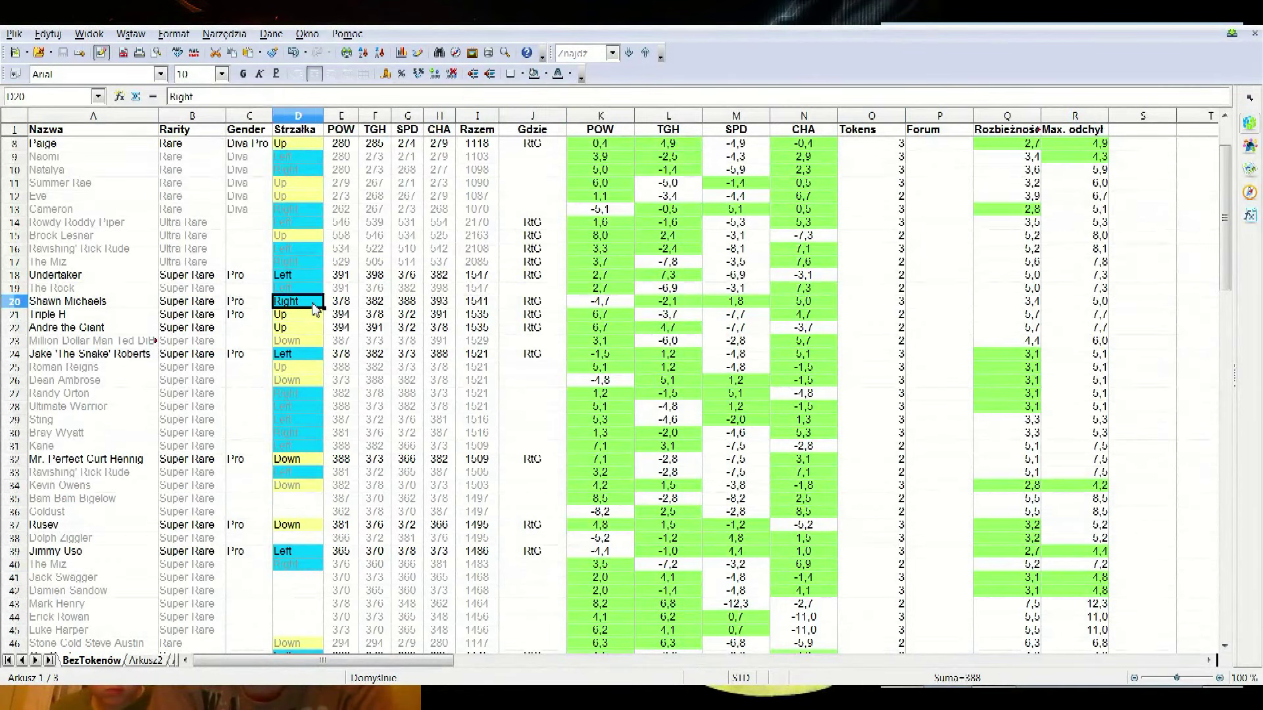
pyautogui.press('Right')
pyautogui.press('Left')
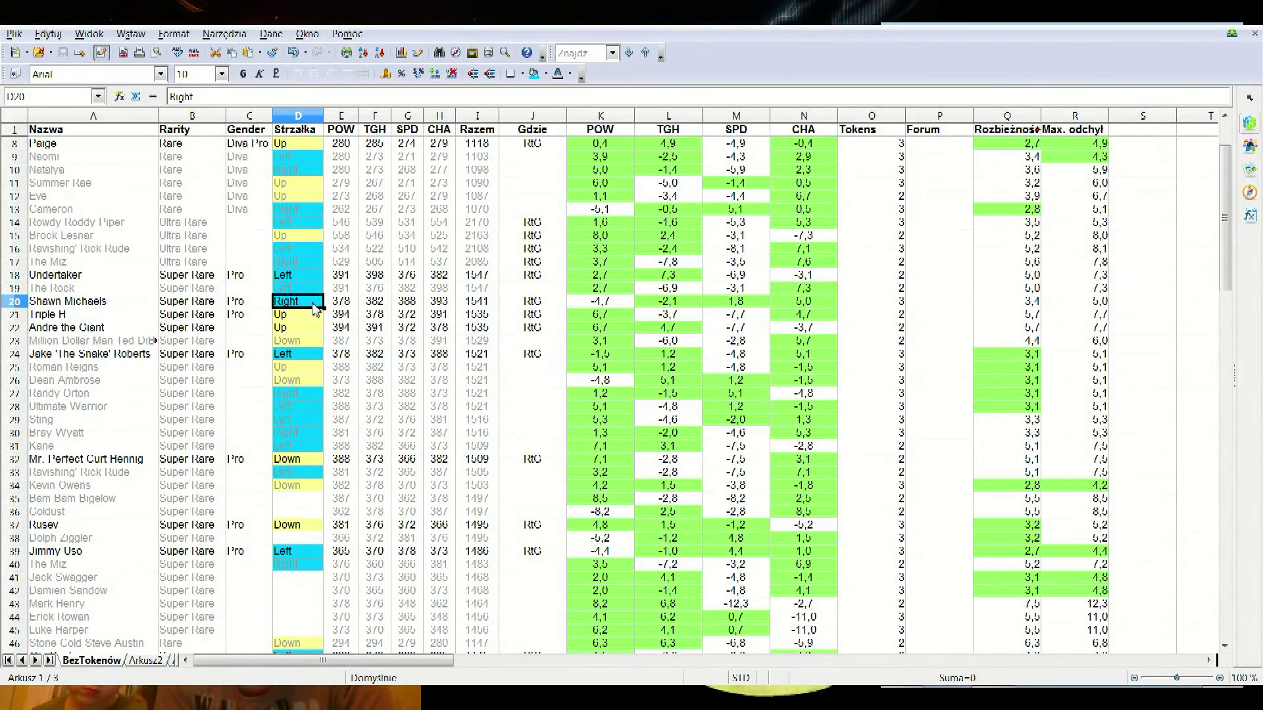
# - Examine Roman Reigns's Super Rare card in row 25, comparing its name, Rarity and Gender entries with the row above
pyautogui.scroll(-2, 350, 345)
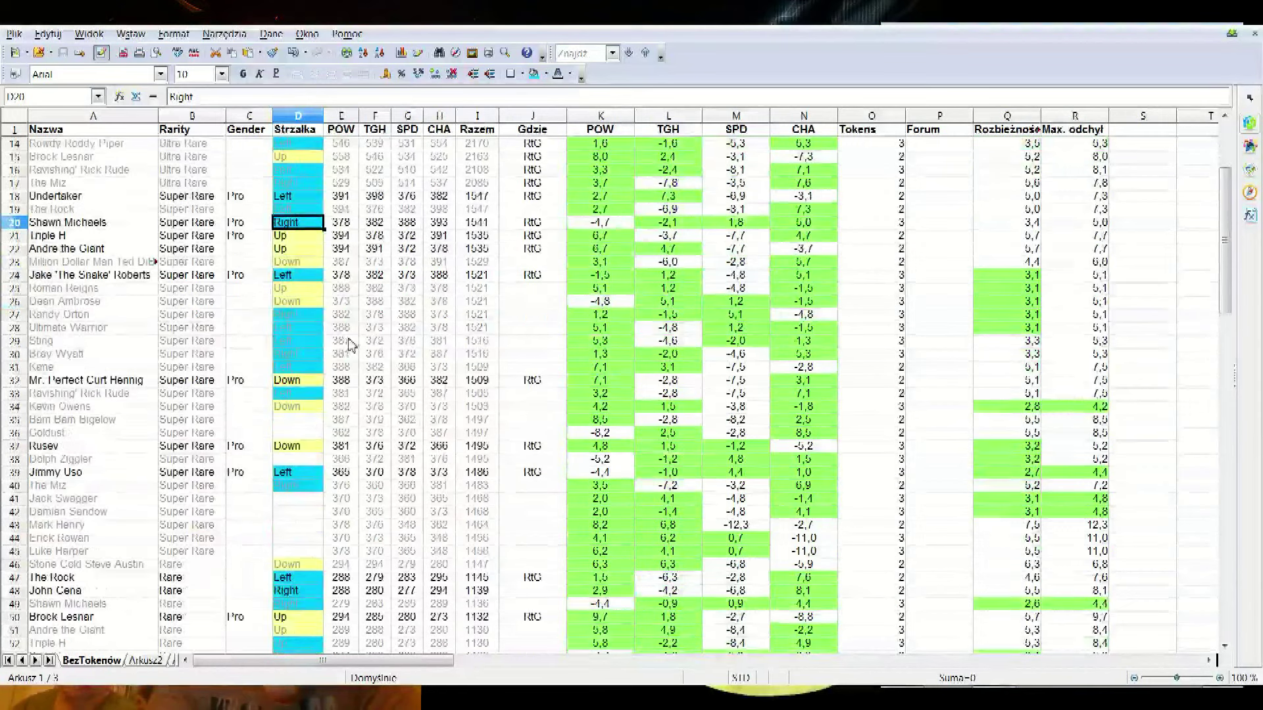
pyautogui.click(112, 290)
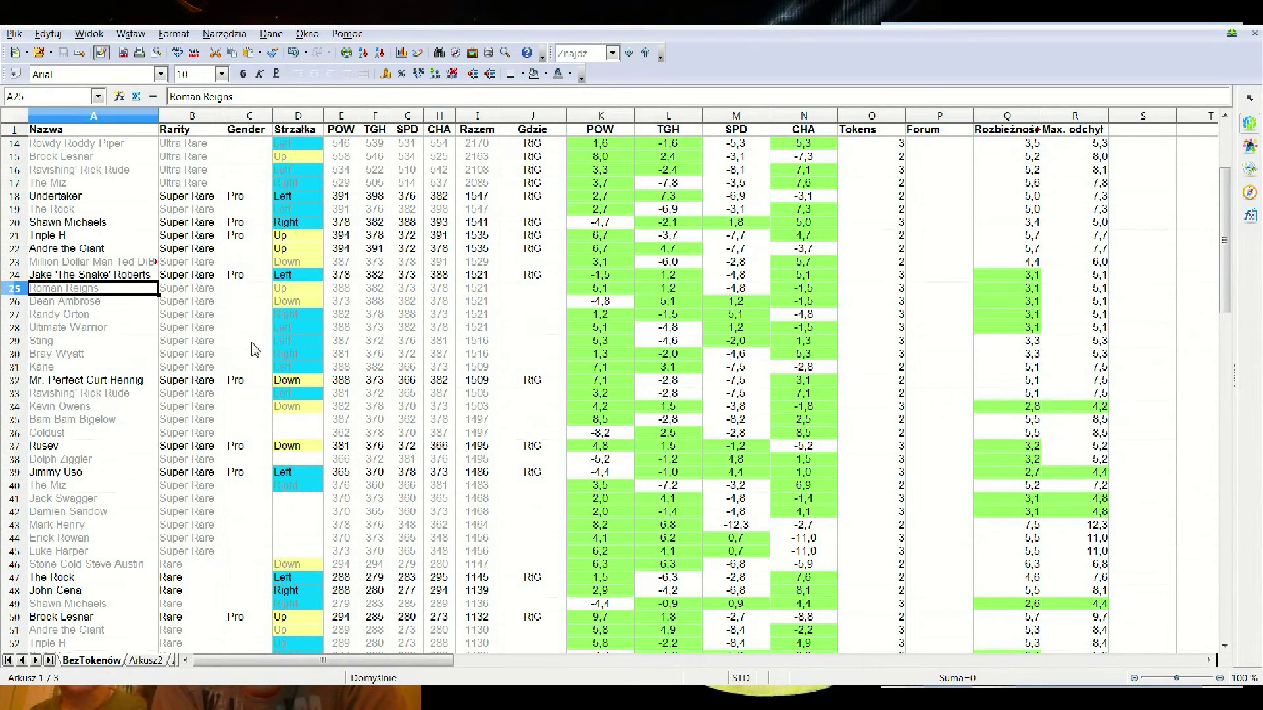
pyautogui.press('Right')
pyautogui.press('Left')
pyautogui.press('Right')
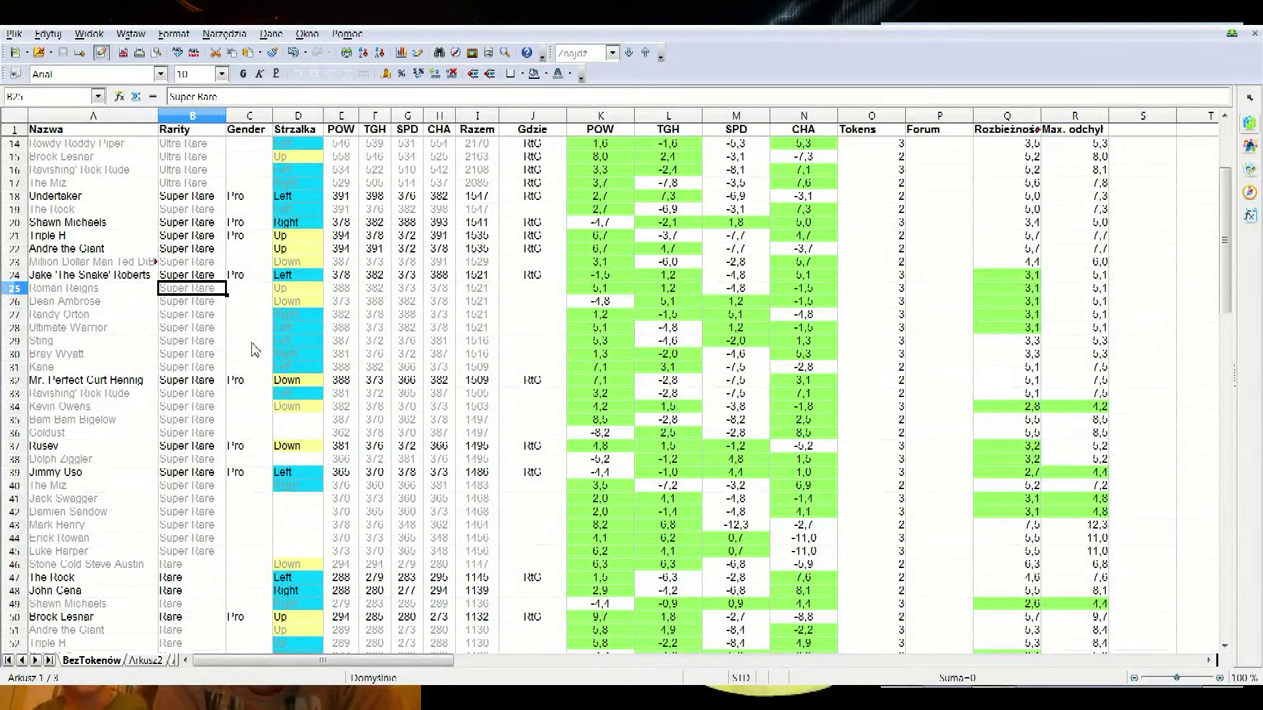
pyautogui.hotkey('shift', 'Up')
pyautogui.hotkey('shift', 'Left')
pyautogui.press('Down')
pyautogui.press('Right')
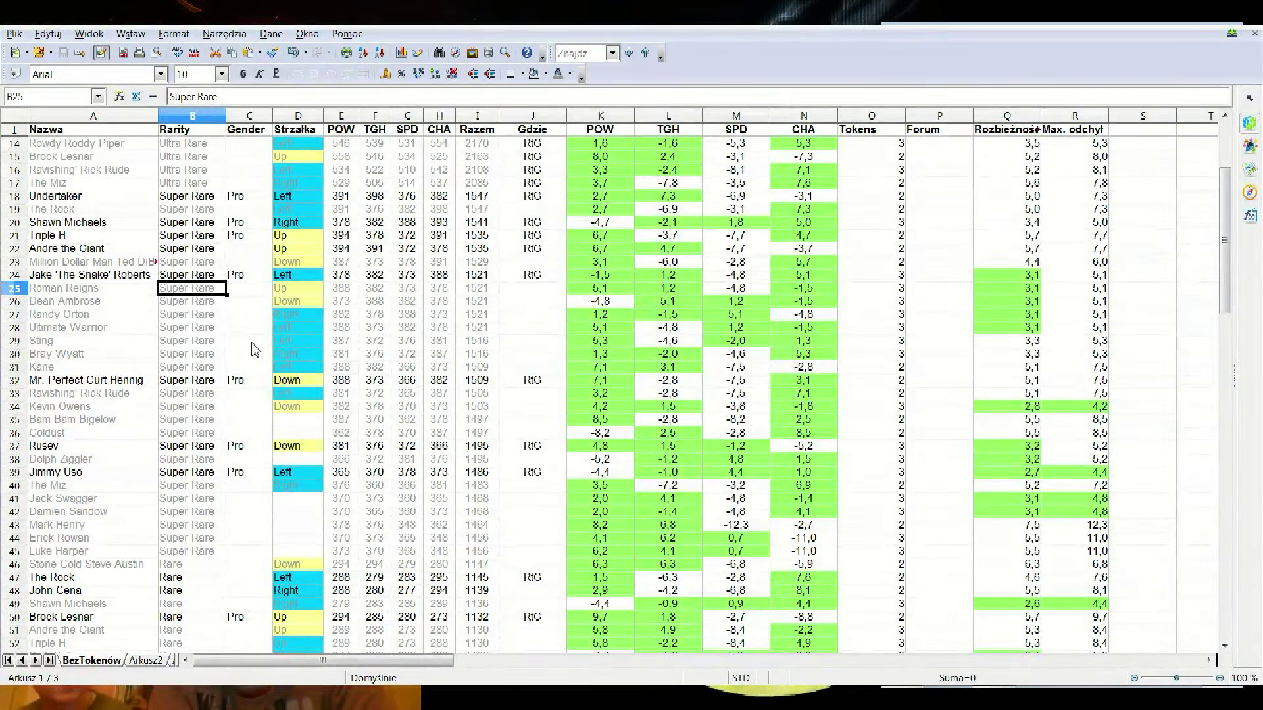
pyautogui.press('Left')
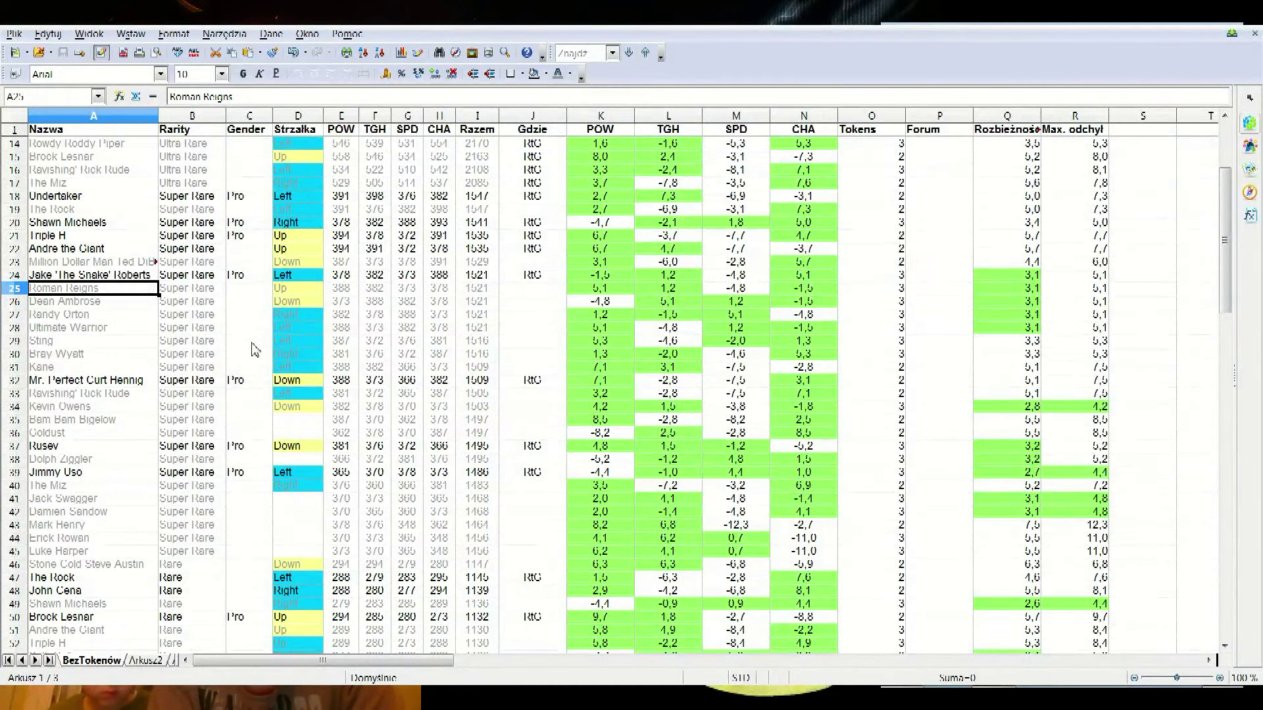
pyautogui.press('Right')
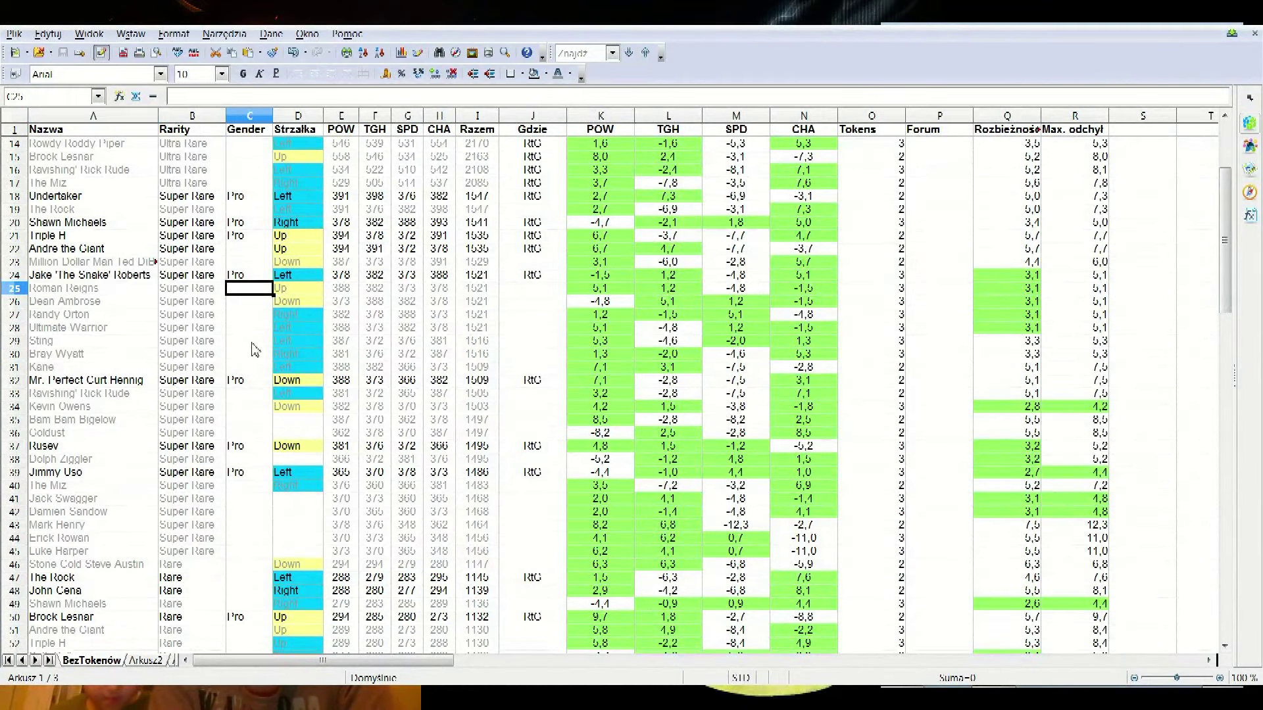
# - Look through the greyed-out Super Rare cards from Roman Reigns down to Ultimate Warrior and return to row 25
pyautogui.press('Left')
pyautogui.press('Down')
pyautogui.press('Down')
pyautogui.press('Down')
pyautogui.press('Down')
pyautogui.press('Down')
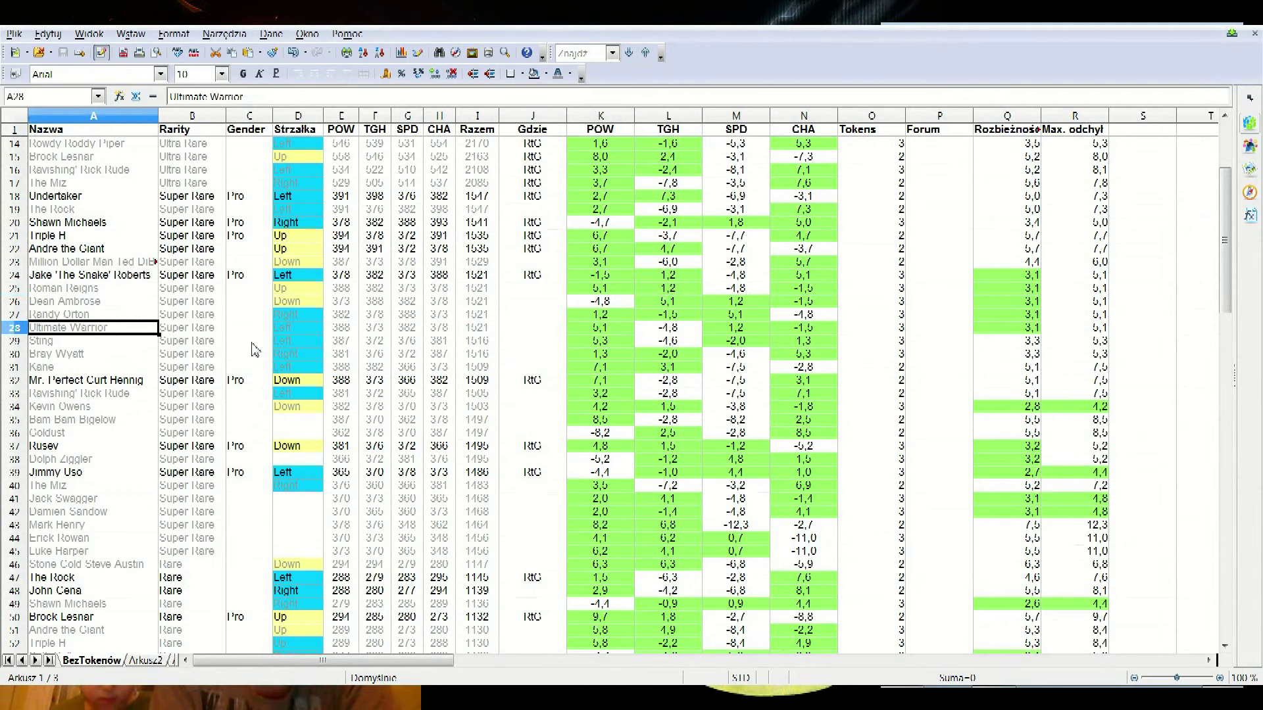
pyautogui.press('Up')
pyautogui.press('Up')
pyautogui.press('Up')
pyautogui.press('Up')
pyautogui.press('Up')
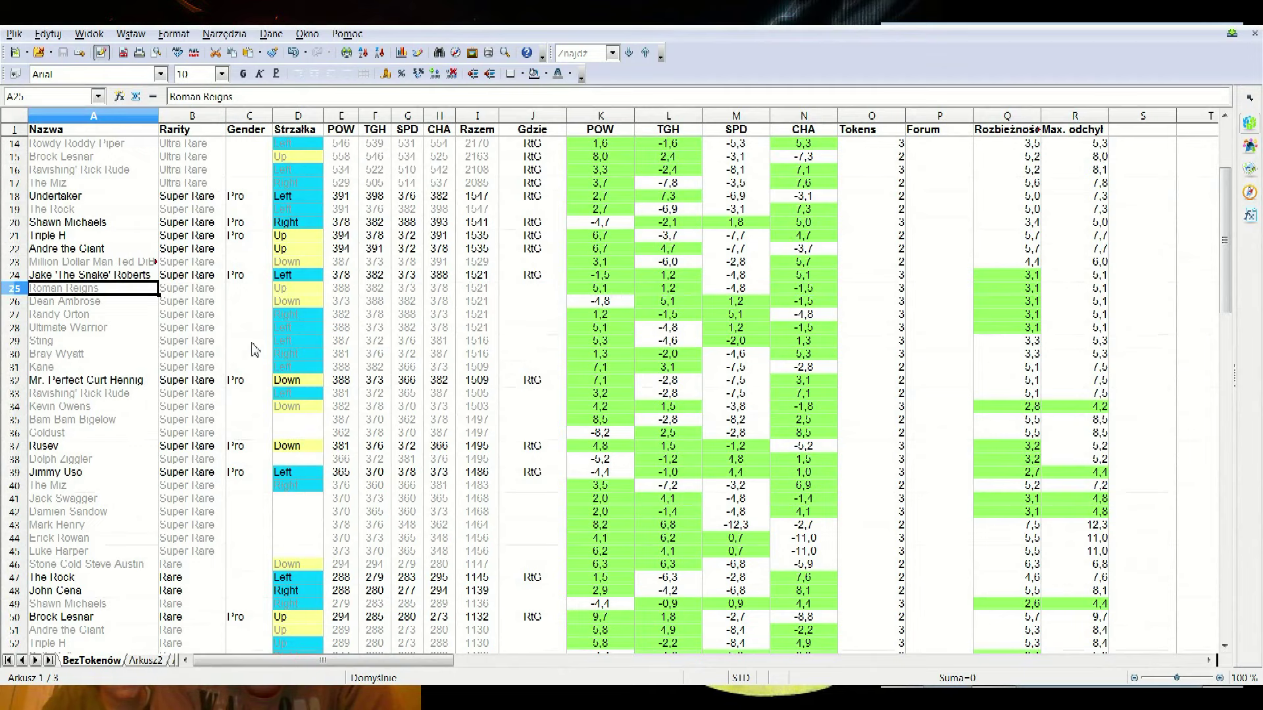
# - Go back up the card names from Roman Reigns to Summer Rae among the Rare Diva cards
pyautogui.press('Up')
pyautogui.press('Up')
pyautogui.press('Up')
pyautogui.press('Up')
pyautogui.press('Up')
pyautogui.press('Up')
pyautogui.press('Up')
pyautogui.press('Up')
pyautogui.press('Up')
pyautogui.press('Up')
pyautogui.press('Up')
pyautogui.press('Up')
pyautogui.press('Up')
pyautogui.press('Up')
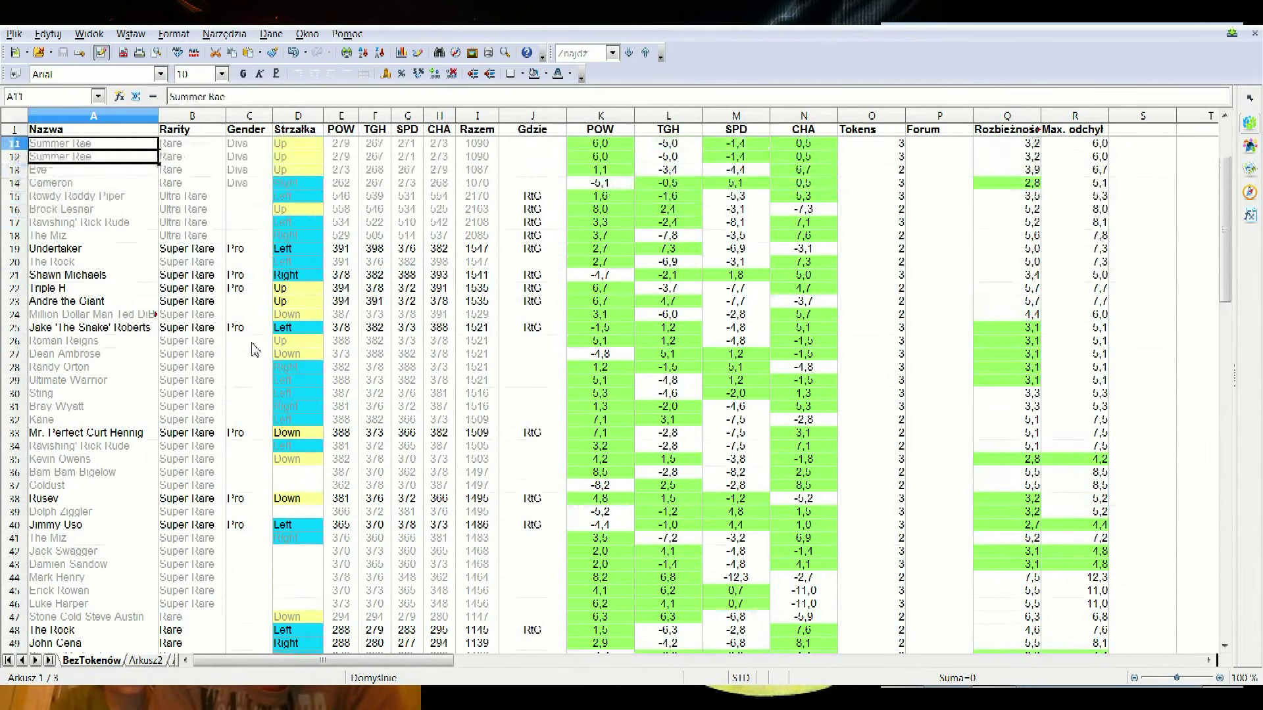
# - Review the card names from the Rare Divas down past Undertaker to Andre the Giant in row 22
pyautogui.press('Up')
pyautogui.press('Down')
pyautogui.press('Down')
pyautogui.press('Down')
pyautogui.press('Down')
pyautogui.press('Down')
pyautogui.press('Down')
pyautogui.press('Down')
pyautogui.press('Down')
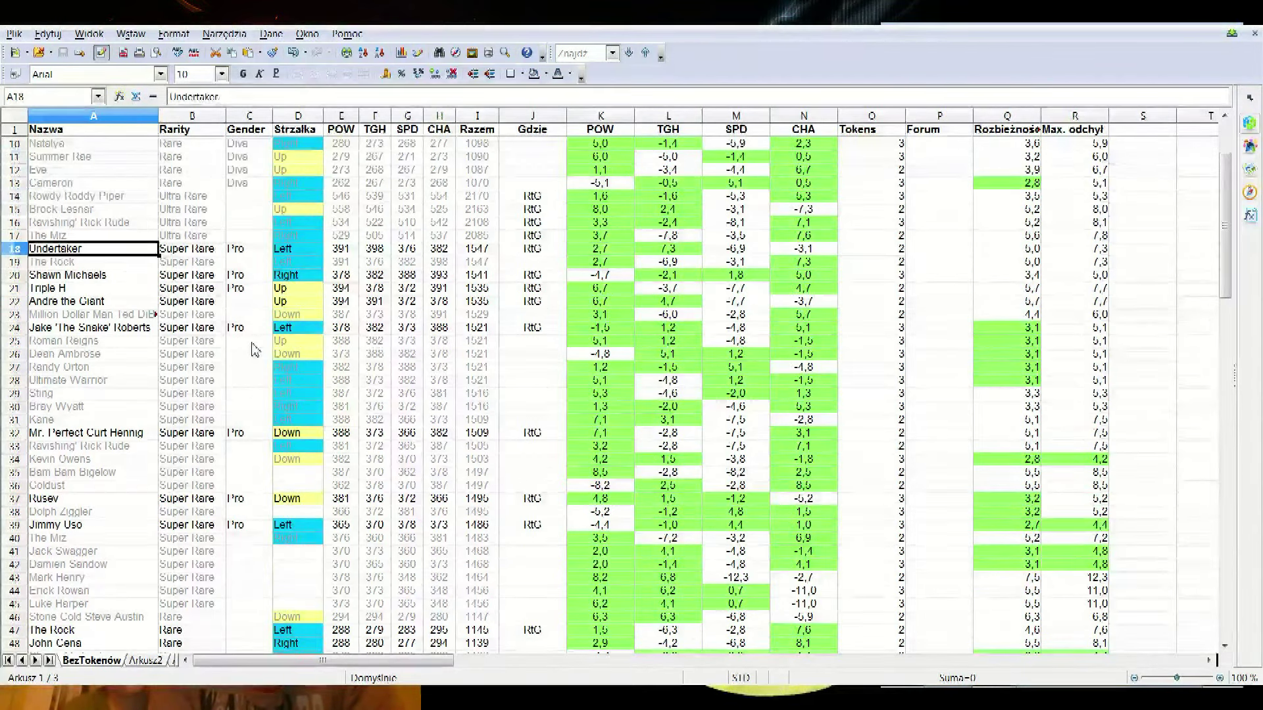
pyautogui.press('Down')
pyautogui.press('Down')
pyautogui.press('Down')
pyautogui.press('Down')
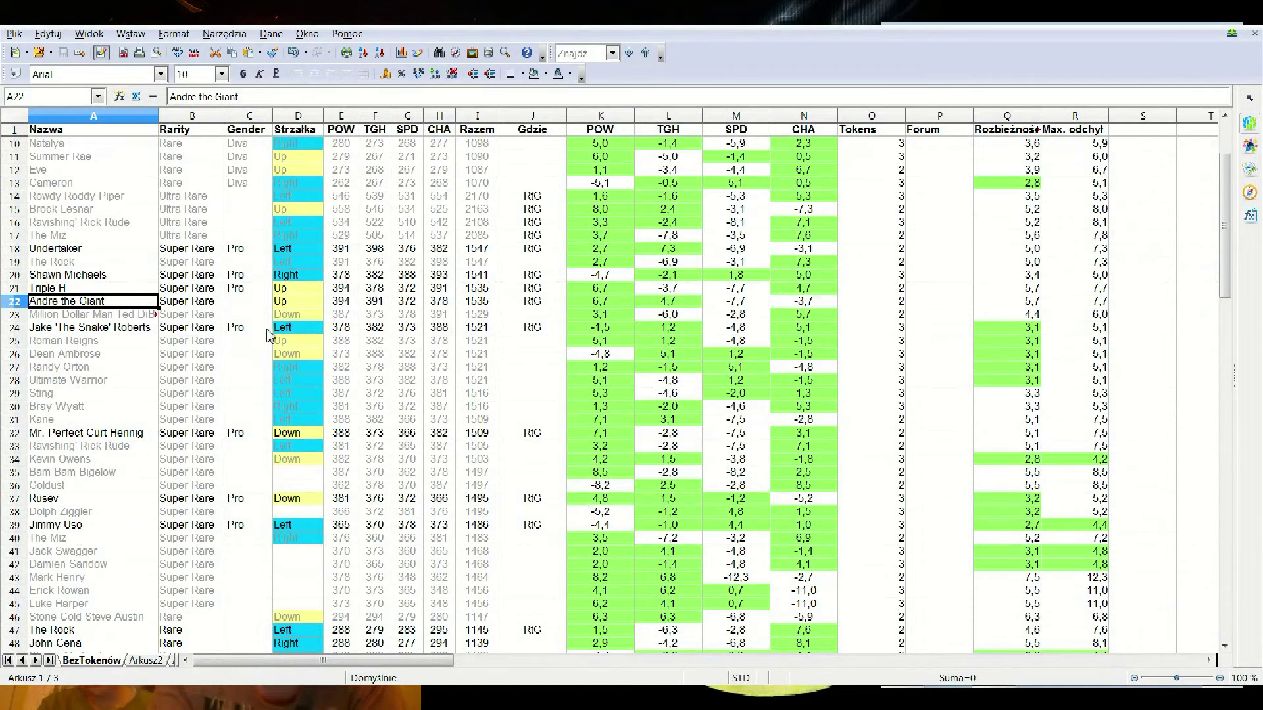
# - Review The Rock's Rare card in row 47 from its name across the base stats, ending back at Nazwa
pyautogui.scroll(-2, 231, 375)
pyautogui.click(58, 556)
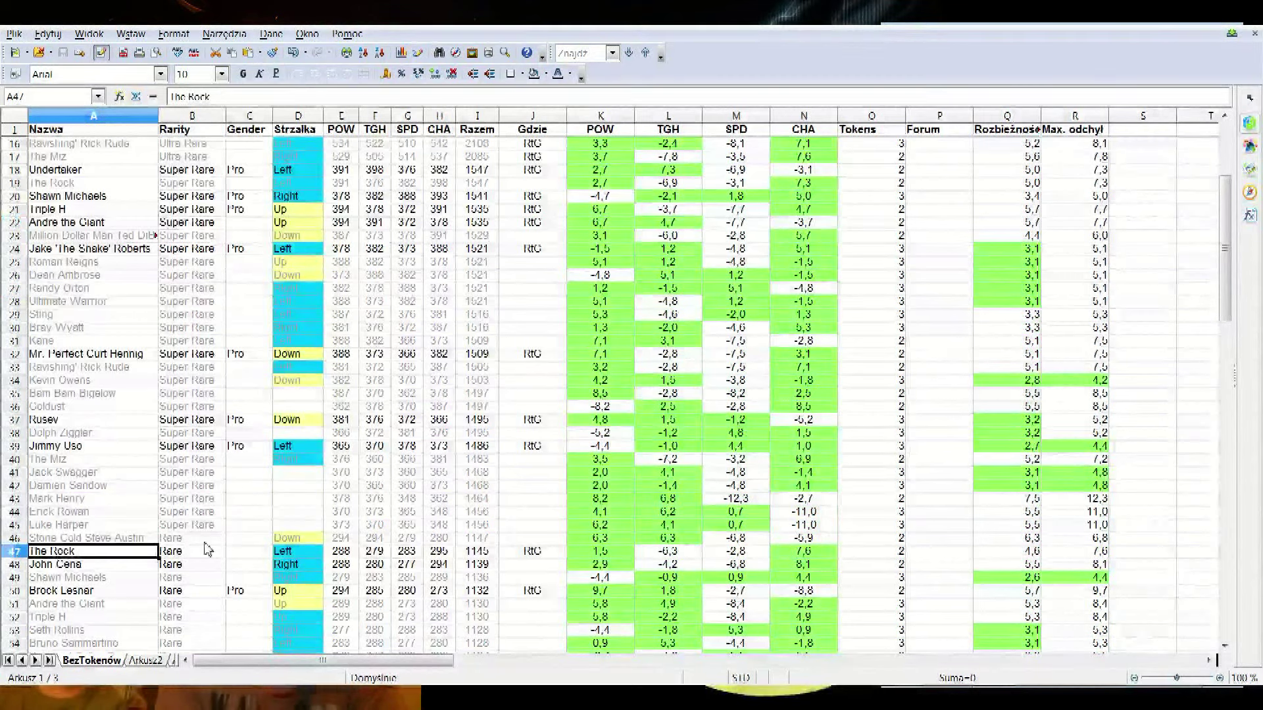
pyautogui.click(208, 550)
pyautogui.press('Right')
pyautogui.press('Right')
pyautogui.press('Right')
pyautogui.press('Right')
pyautogui.press('Right')
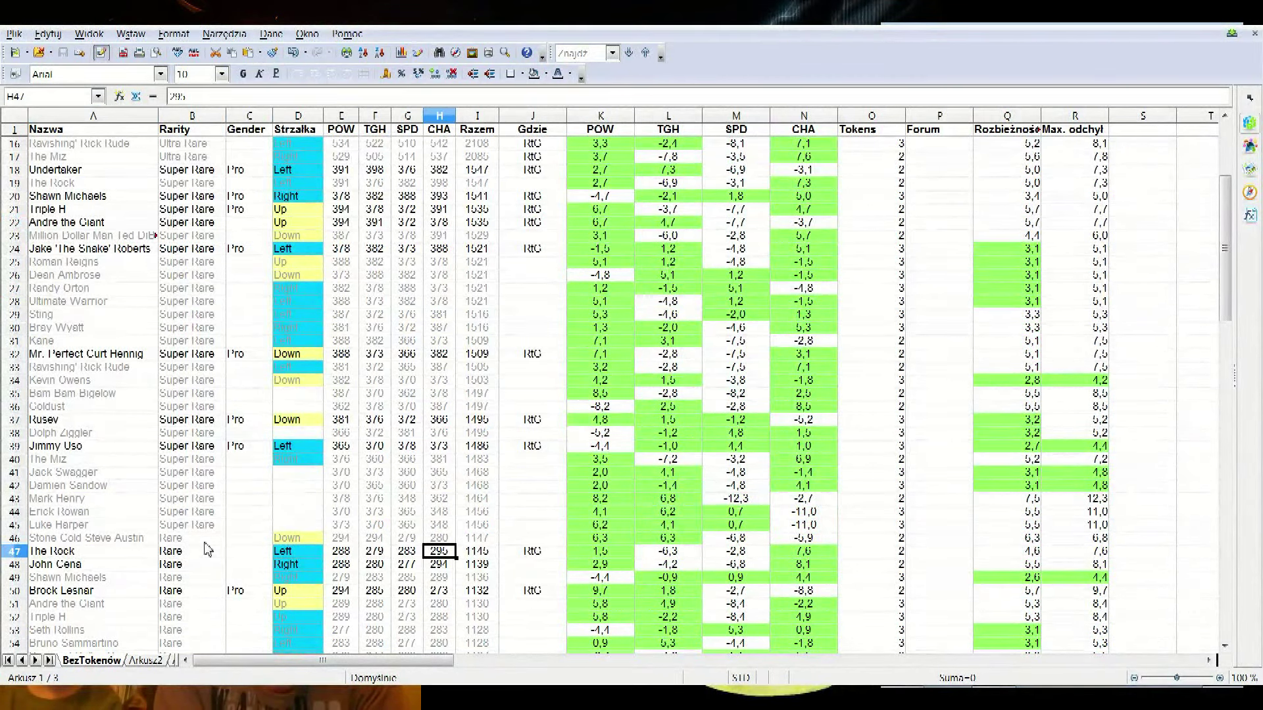
pyautogui.press('Right')
pyautogui.press('Home')
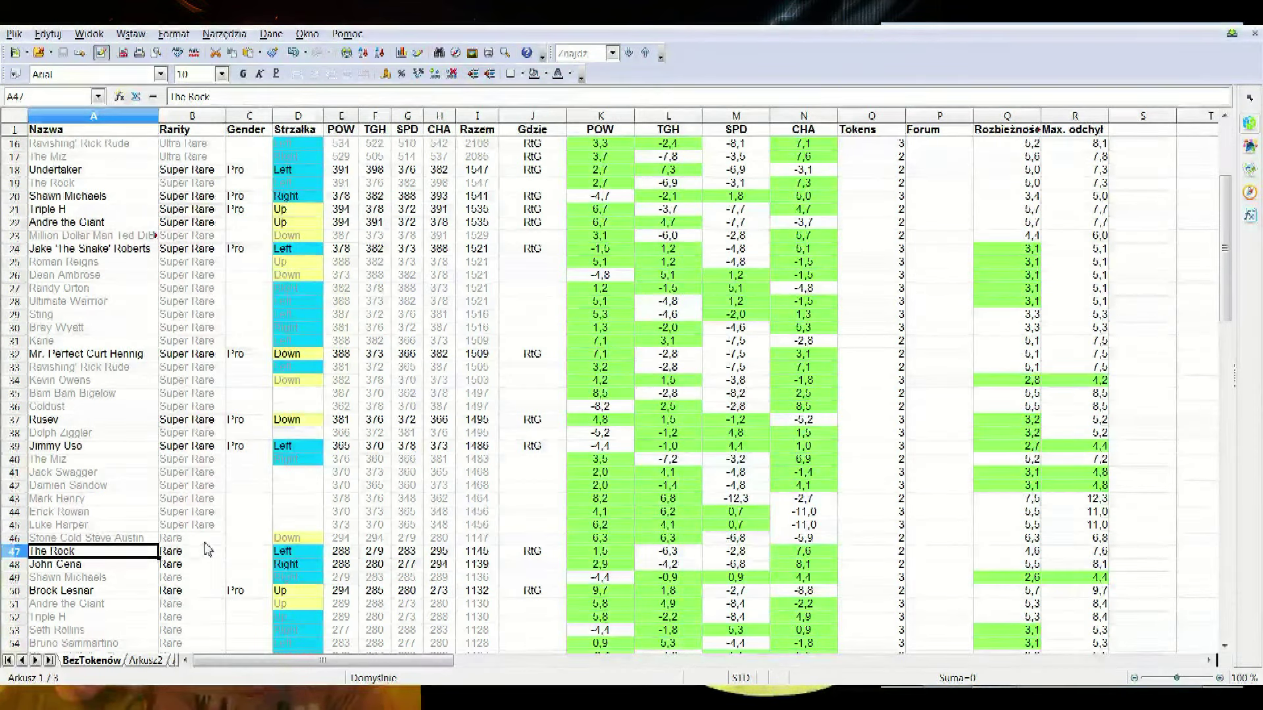
# - Check the Gender column entry of Shawn Michaels's Super Rare card in row 20
pyautogui.click(250, 196)
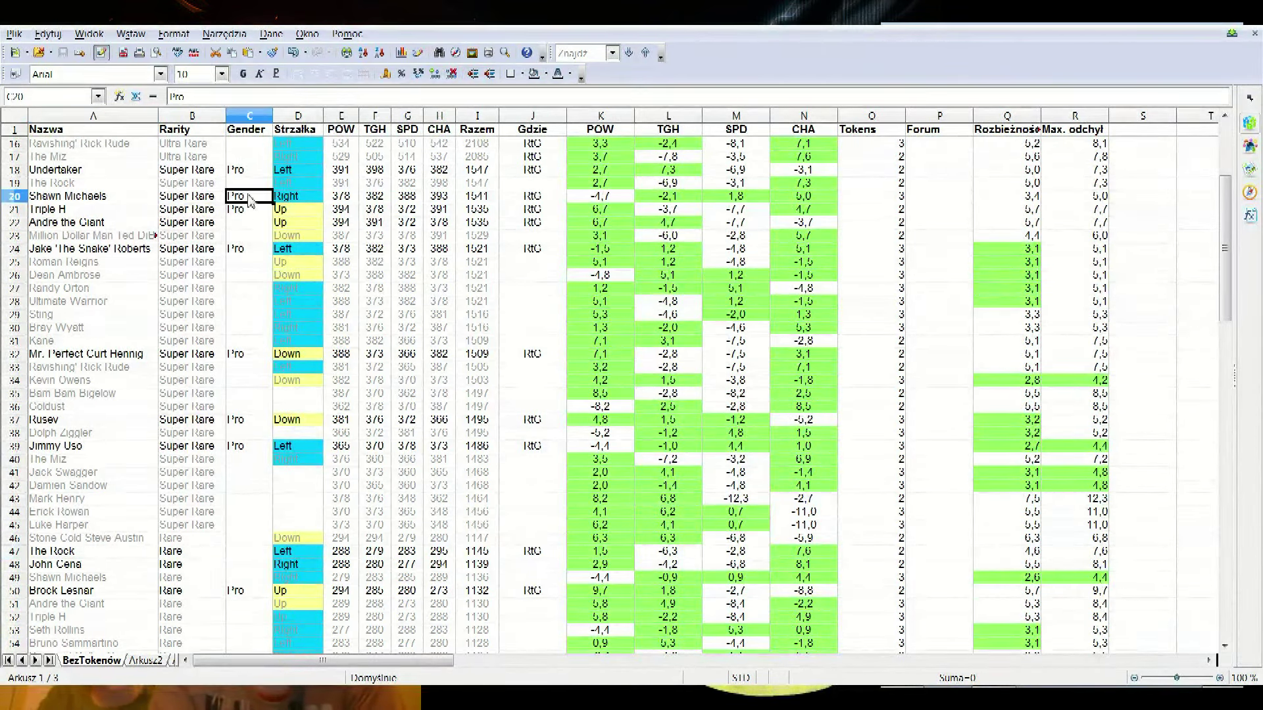